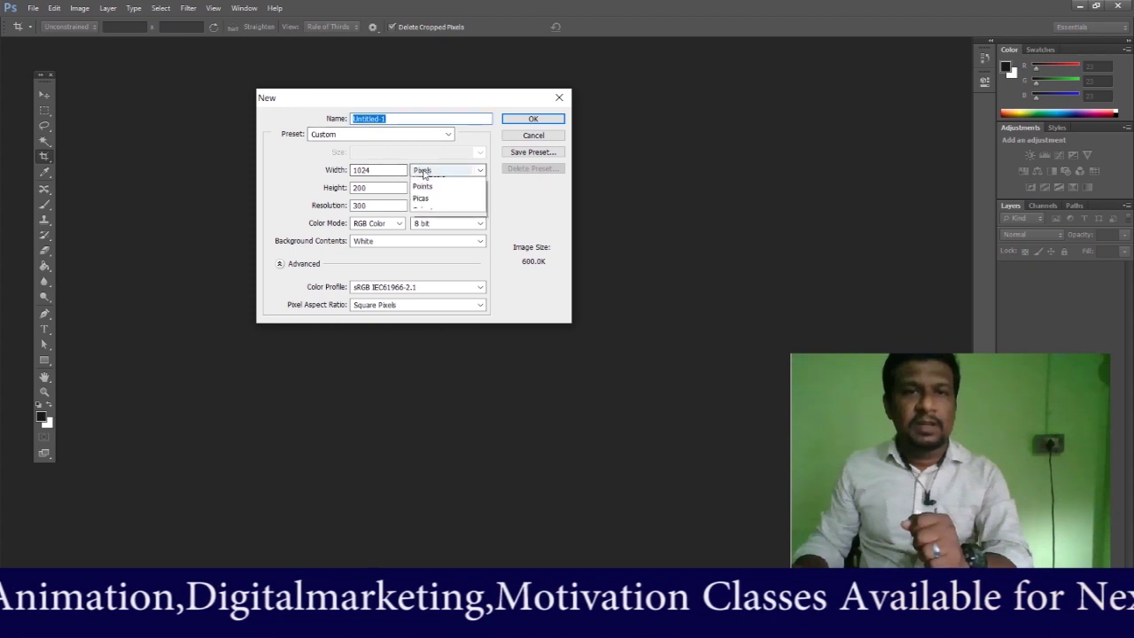
- Create a new white RGB document measuring 30 × 30 centimeters at 300 pixels/inch
{"action": "left_click", "coordinate": [430, 207]}
{"action": "left_click_drag", "start_coordinate": [388, 172], "coordinate": [241, 134]}
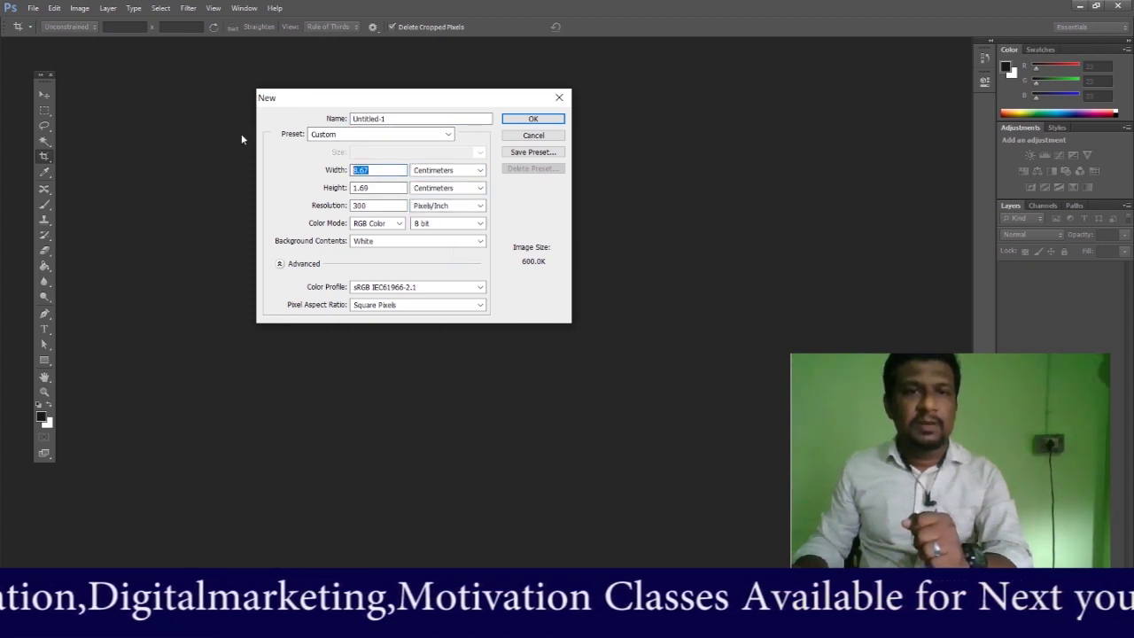
{"action": "type", "text": "30"}
{"action": "left_click_drag", "start_coordinate": [382, 186], "coordinate": [237, 166]}
{"action": "type", "text": "30"}
{"action": "key", "text": "Return"}
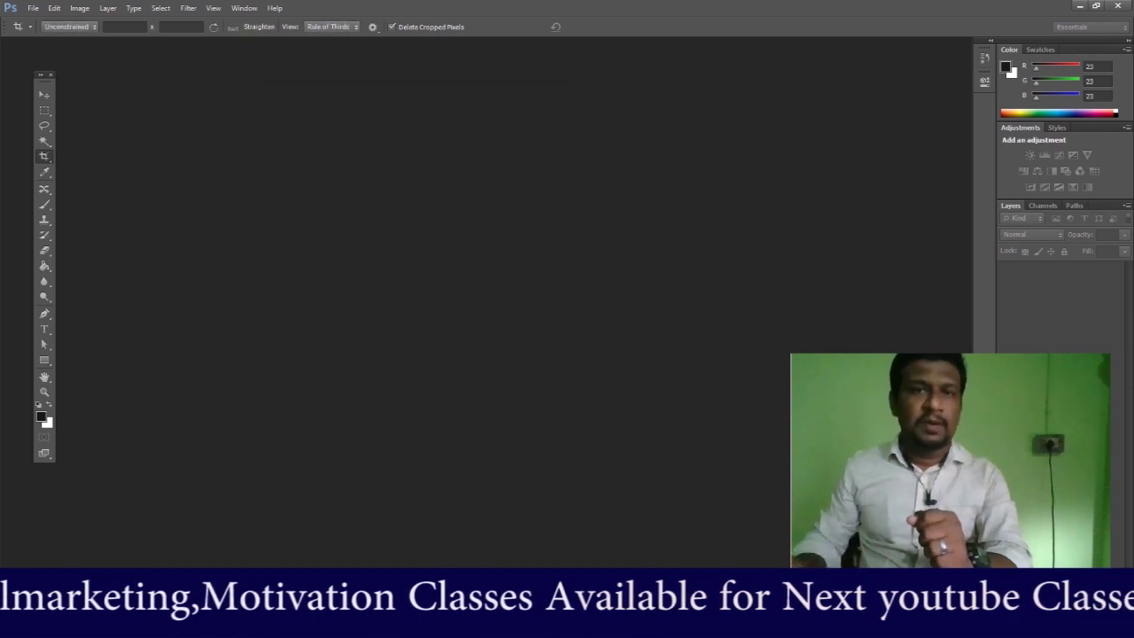
{"action": "left_click", "coordinate": [44, 94]}
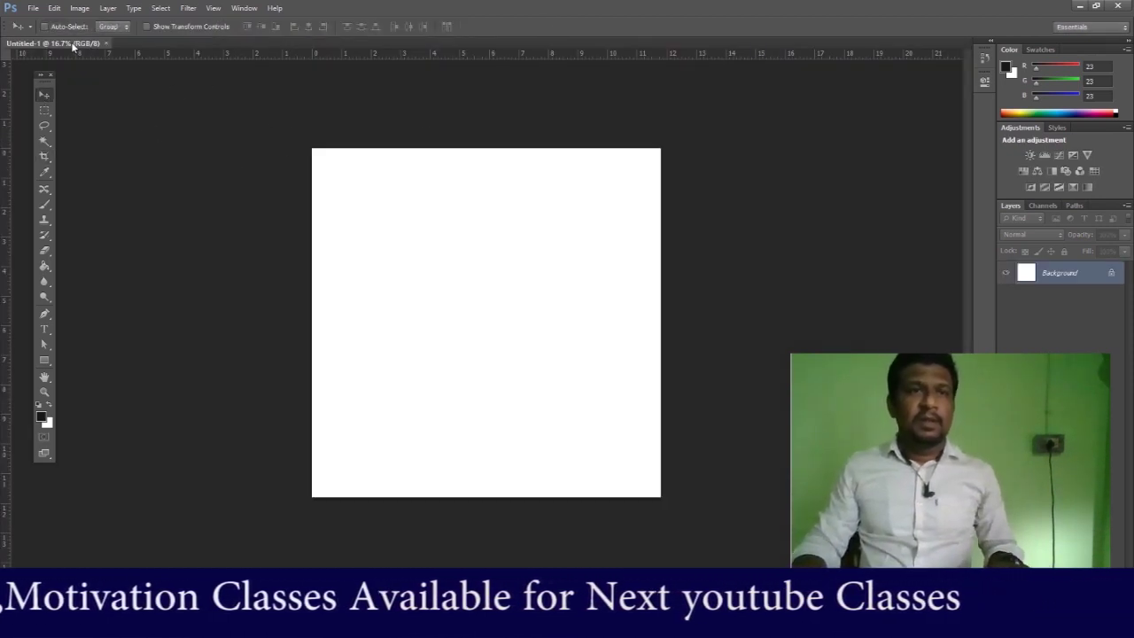
- Open the cricket batsman JPG photo from the class folder on the Desktop
{"action": "left_click", "coordinate": [33, 8]}
{"action": "left_click", "coordinate": [49, 37]}
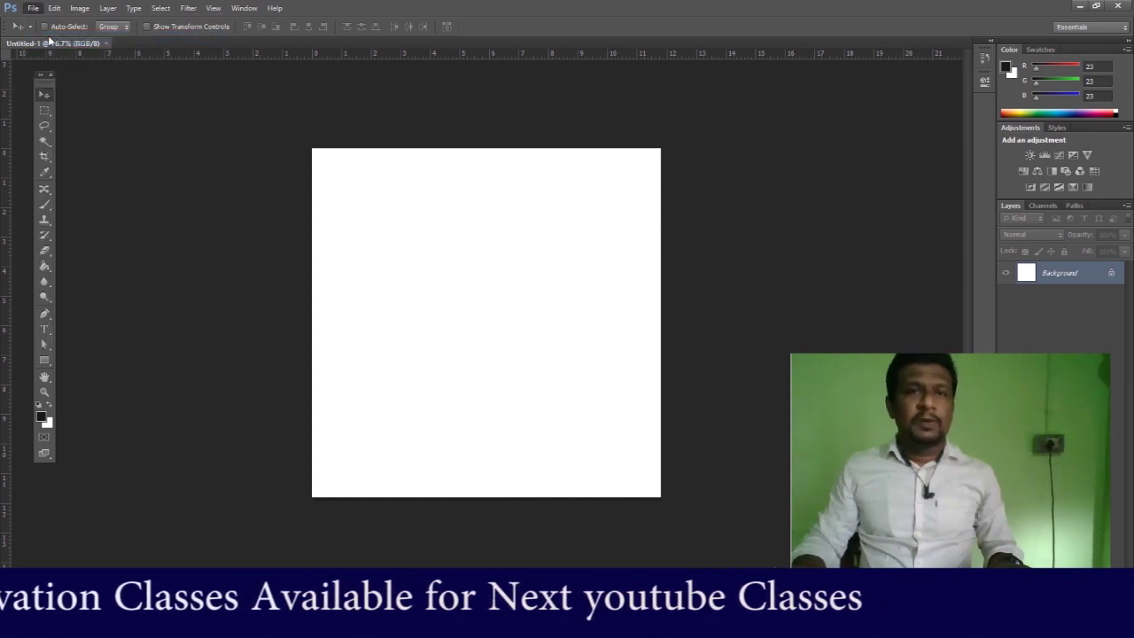
{"action": "left_click", "coordinate": [320, 189]}
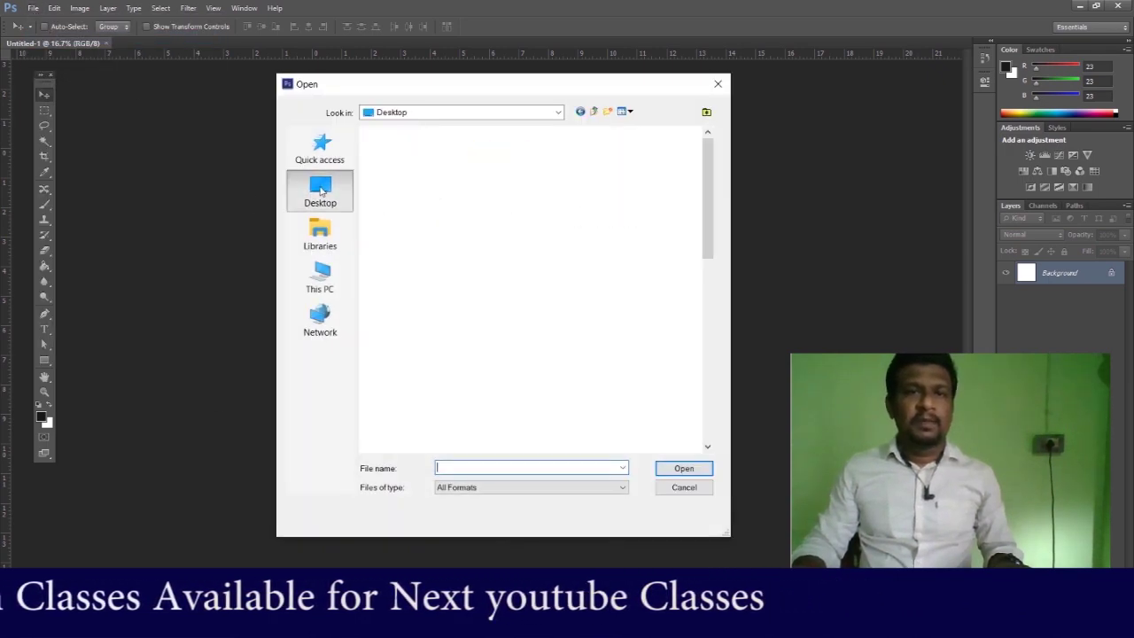
{"action": "left_click_drag", "start_coordinate": [714, 231], "coordinate": [727, 417]}
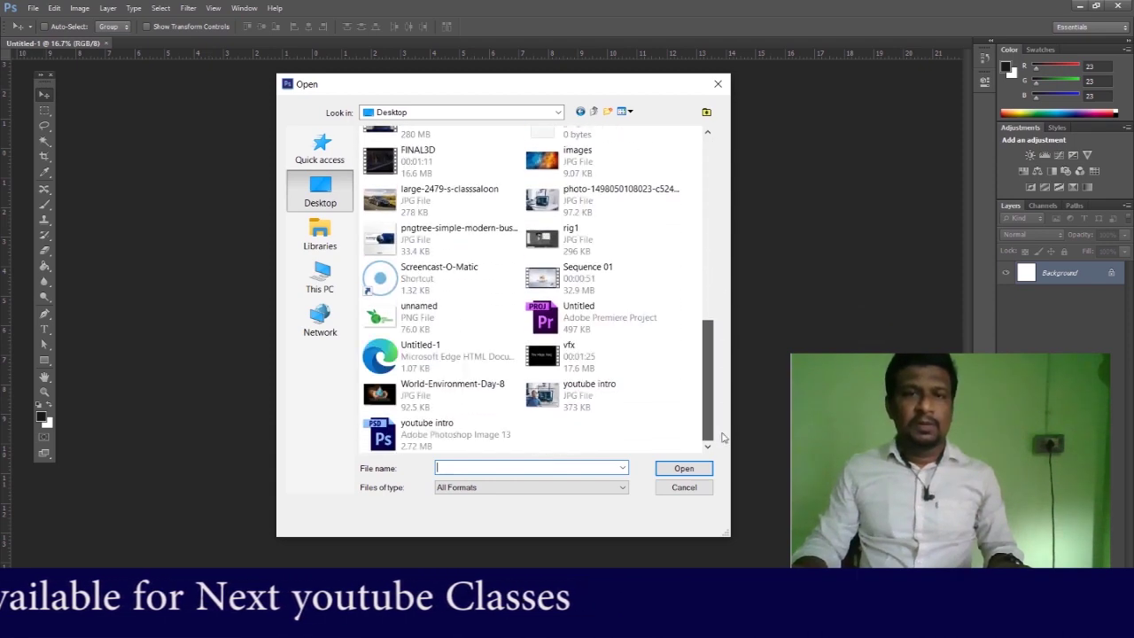
{"action": "scroll", "coordinate": [587, 377], "scroll_direction": "up", "scroll_amount": 10}
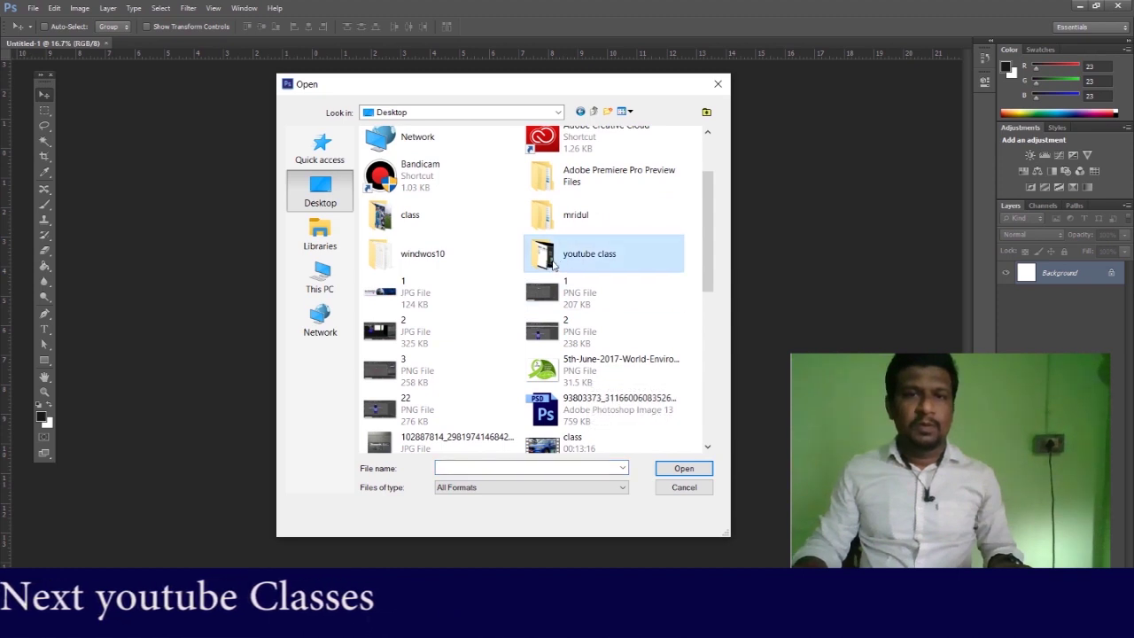
{"action": "double_click", "coordinate": [401, 218]}
{"action": "double_click", "coordinate": [502, 180]}
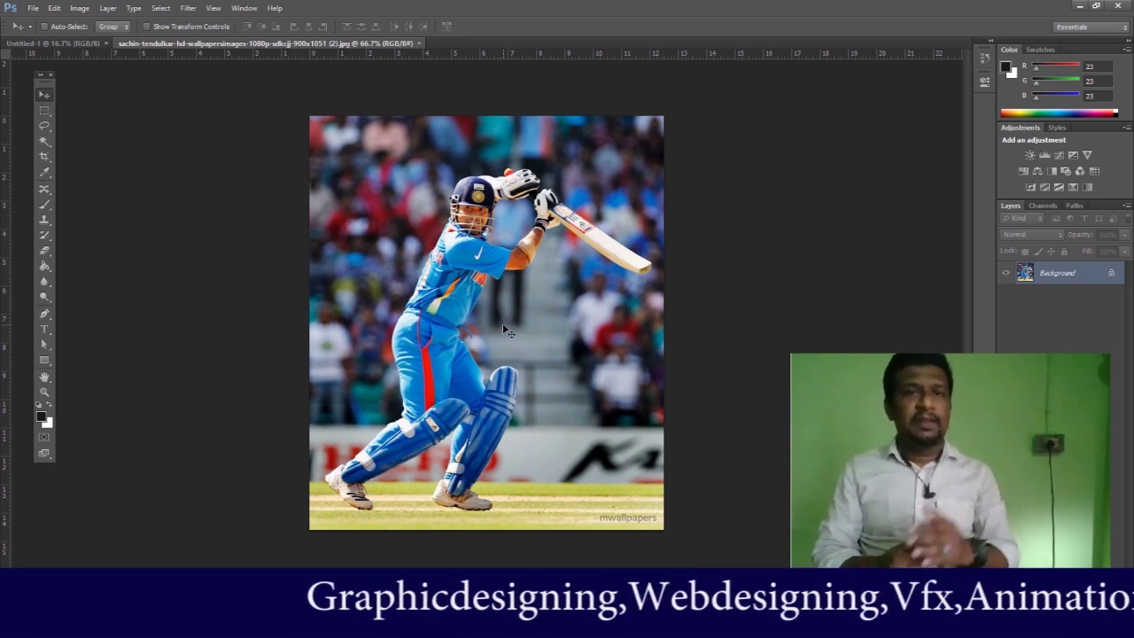
- Inspect the batsman photo with the Zoom tool, first reduced to 16.7% and after that enlarged to 300% on the jersey
{"action": "left_click", "coordinate": [46, 315]}
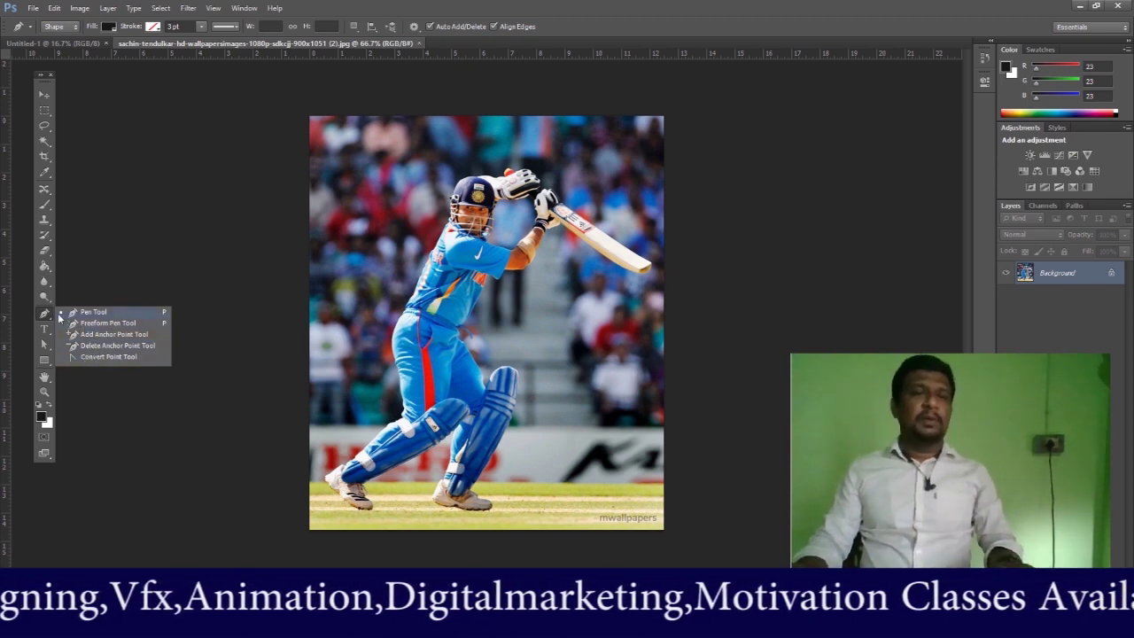
{"action": "left_click", "coordinate": [85, 314]}
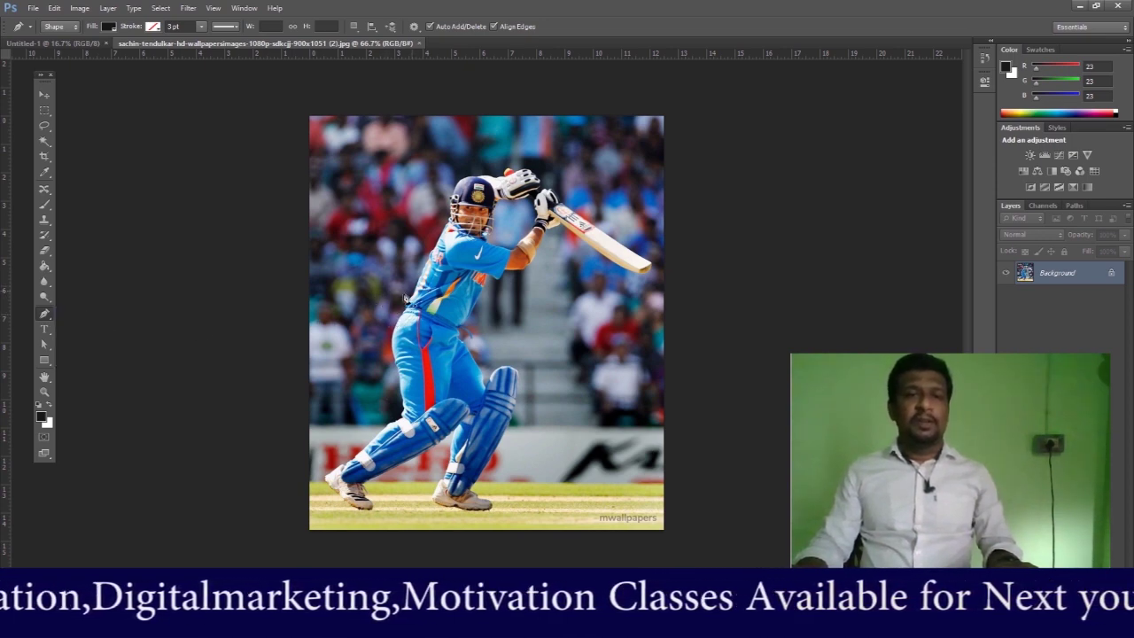
{"action": "left_click", "coordinate": [44, 392]}
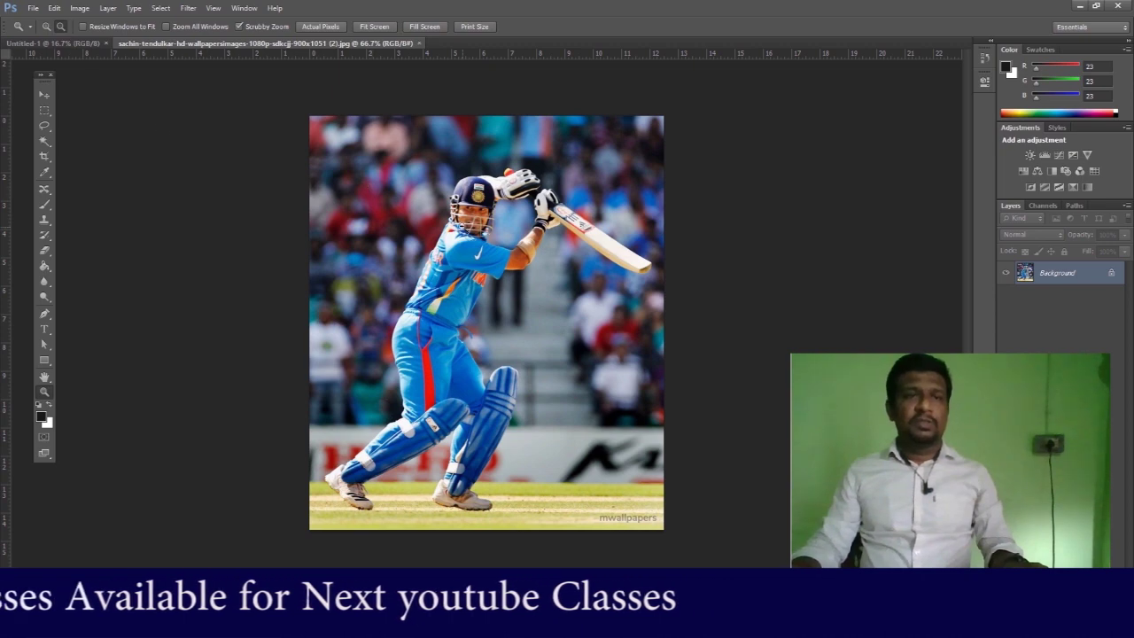
{"action": "left_click", "coordinate": [183, 72]}
{"action": "left_click", "coordinate": [184, 72]}
{"action": "left_click", "coordinate": [184, 72]}
{"action": "left_click", "coordinate": [183, 72]}
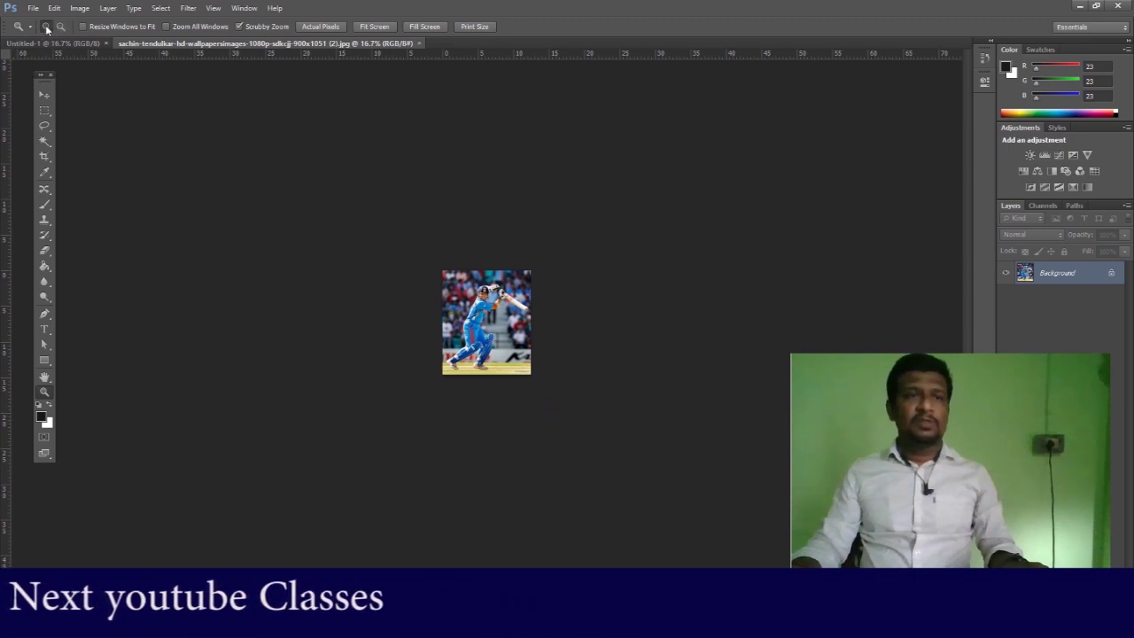
{"action": "left_click_drag", "start_coordinate": [490, 261], "coordinate": [492, 199]}
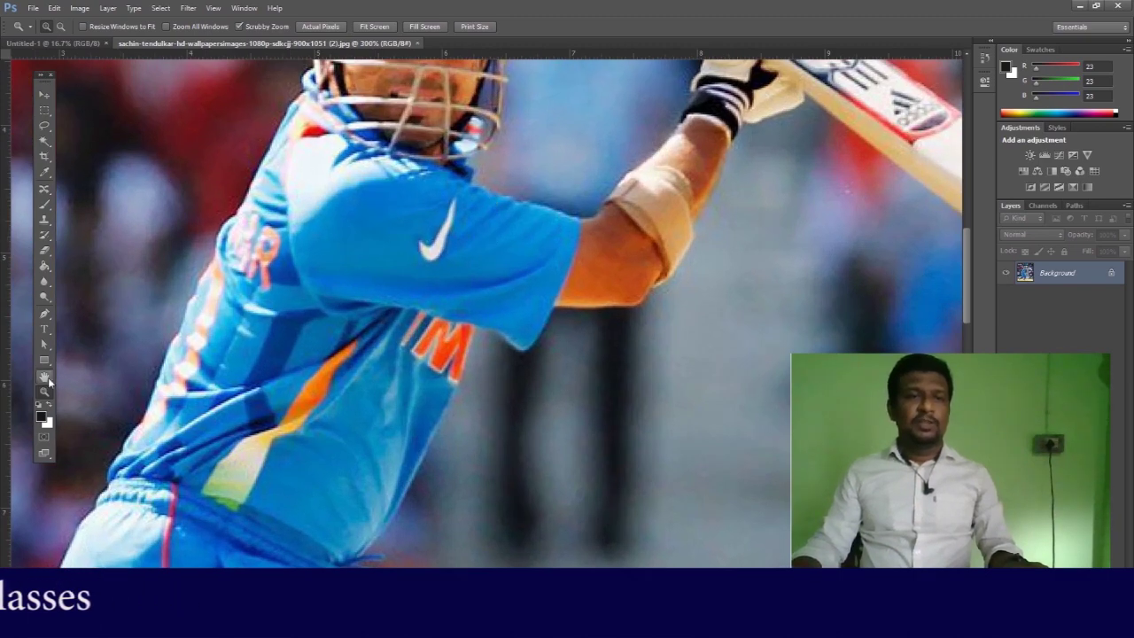
- Examine the batsman's jersey, arms, helmet, gloves and bat up close with the Hand tool
{"action": "left_click", "coordinate": [44, 378]}
{"action": "left_click_drag", "start_coordinate": [488, 226], "coordinate": [530, 357]}
{"action": "left_click_drag", "start_coordinate": [688, 245], "coordinate": [431, 319]}
{"action": "left_click_drag", "start_coordinate": [642, 204], "coordinate": [568, 269]}
{"action": "left_click_drag", "start_coordinate": [381, 356], "coordinate": [638, 188]}
{"action": "left_click_drag", "start_coordinate": [517, 292], "coordinate": [346, 355]}
{"action": "key", "text": "ctrl+r"}
{"action": "left_click_drag", "start_coordinate": [527, 258], "coordinate": [500, 333]}
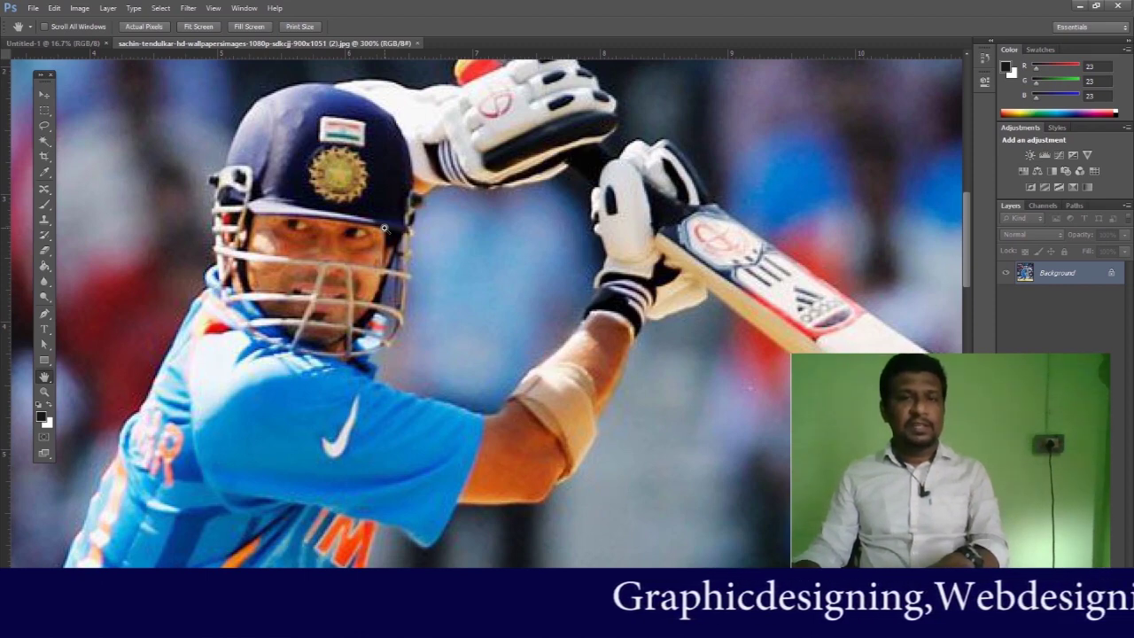
- View the whole photo at reduced size and examine the edges of the batsman's trousers and jersey up close
{"action": "scroll", "coordinate": [383, 227], "scroll_direction": "down", "scroll_amount": 6}
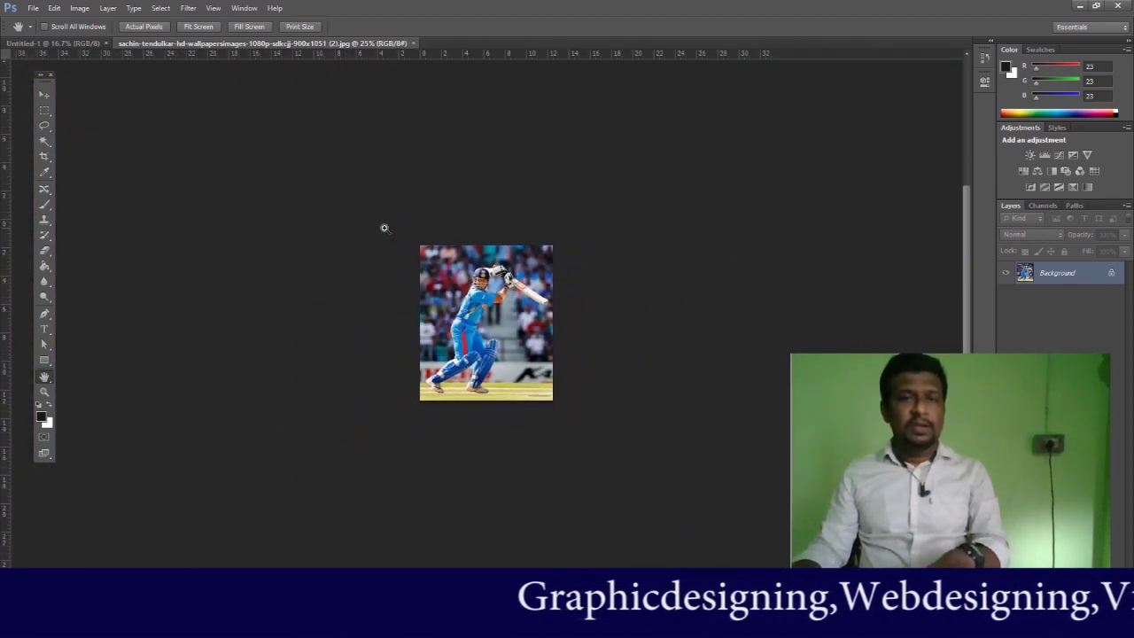
{"action": "scroll", "coordinate": [383, 228], "scroll_direction": "down", "scroll_amount": 1}
{"action": "scroll", "coordinate": [383, 228], "scroll_direction": "up", "scroll_amount": 4}
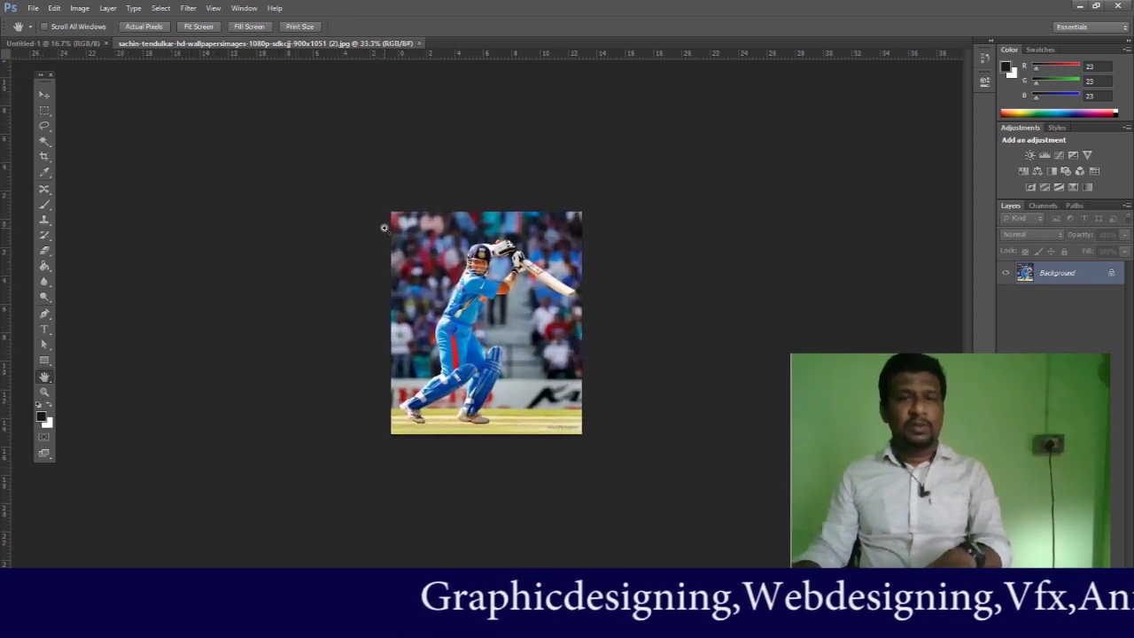
{"action": "scroll", "coordinate": [384, 228], "scroll_direction": "up", "scroll_amount": 4}
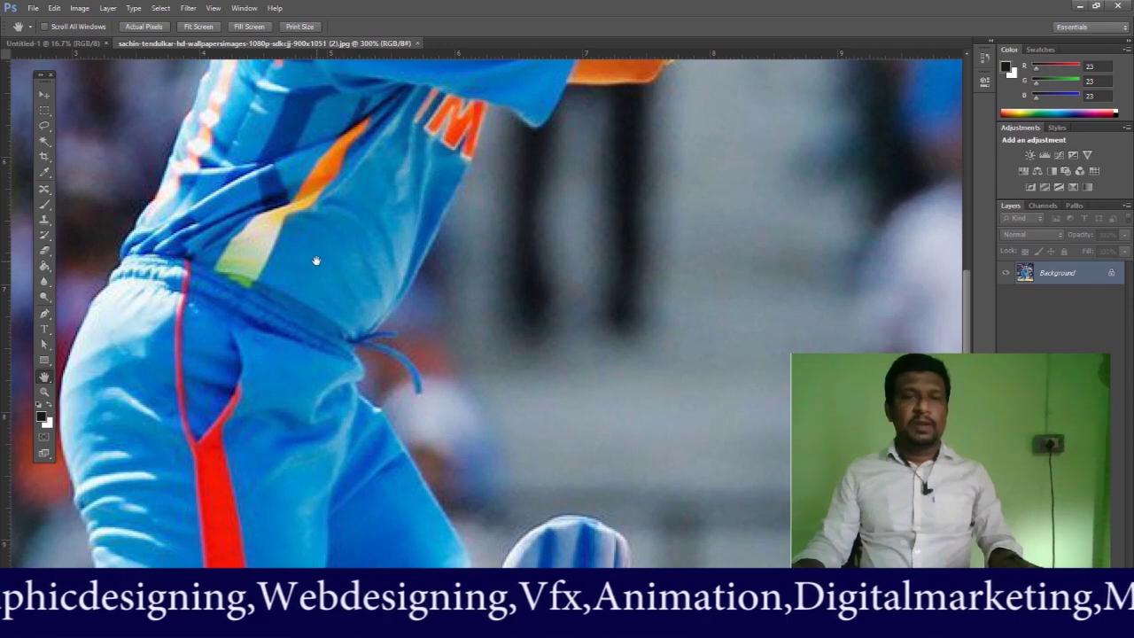
{"action": "left_click_drag", "start_coordinate": [391, 166], "coordinate": [401, 338]}
{"action": "left_click_drag", "start_coordinate": [553, 71], "coordinate": [417, 383]}
{"action": "left_click_drag", "start_coordinate": [188, 510], "coordinate": [521, 197]}
{"action": "left_click_drag", "start_coordinate": [332, 330], "coordinate": [349, 291]}
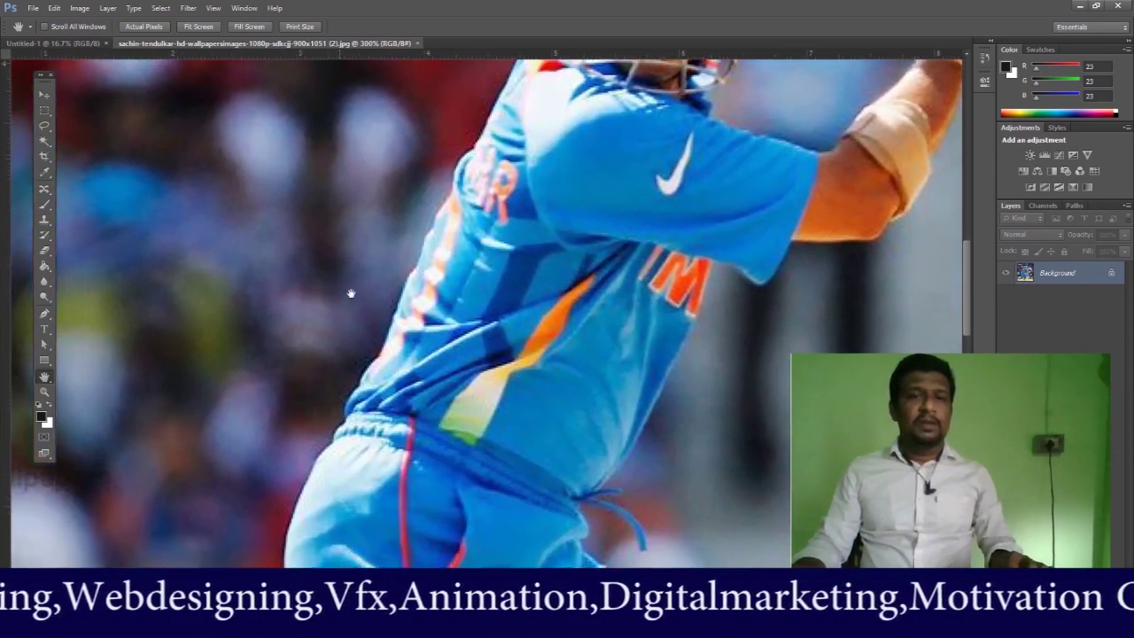
{"action": "left_click_drag", "start_coordinate": [241, 434], "coordinate": [304, 307]}
{"action": "left_click_drag", "start_coordinate": [525, 354], "coordinate": [671, 469]}
{"action": "left_click_drag", "start_coordinate": [139, 446], "coordinate": [314, 322]}
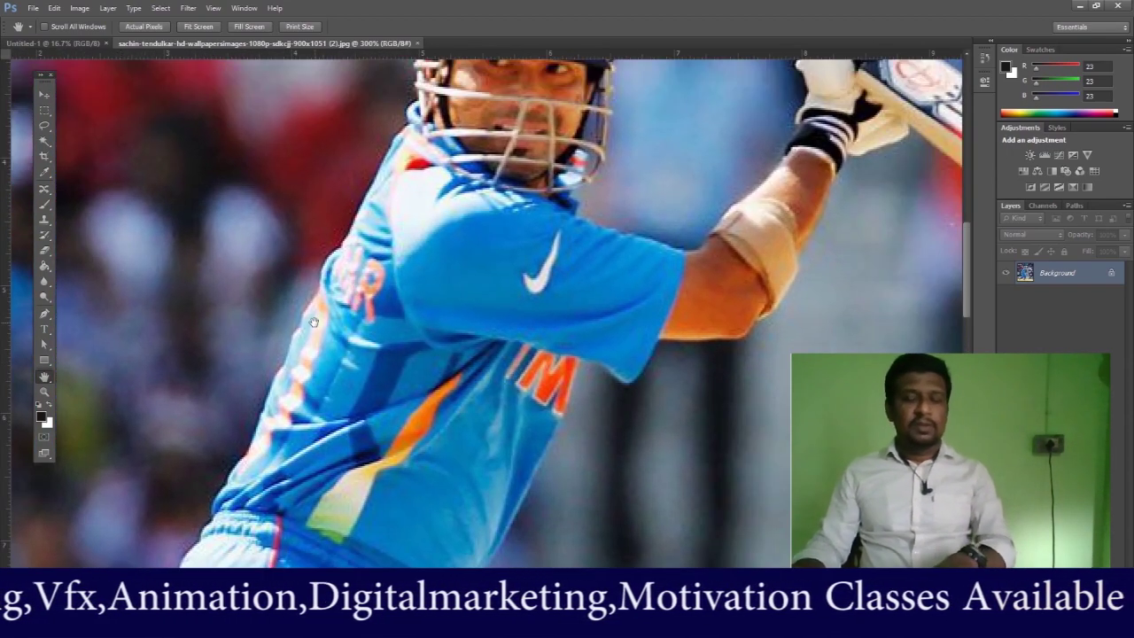
{"action": "key", "text": "ctrl+minus"}
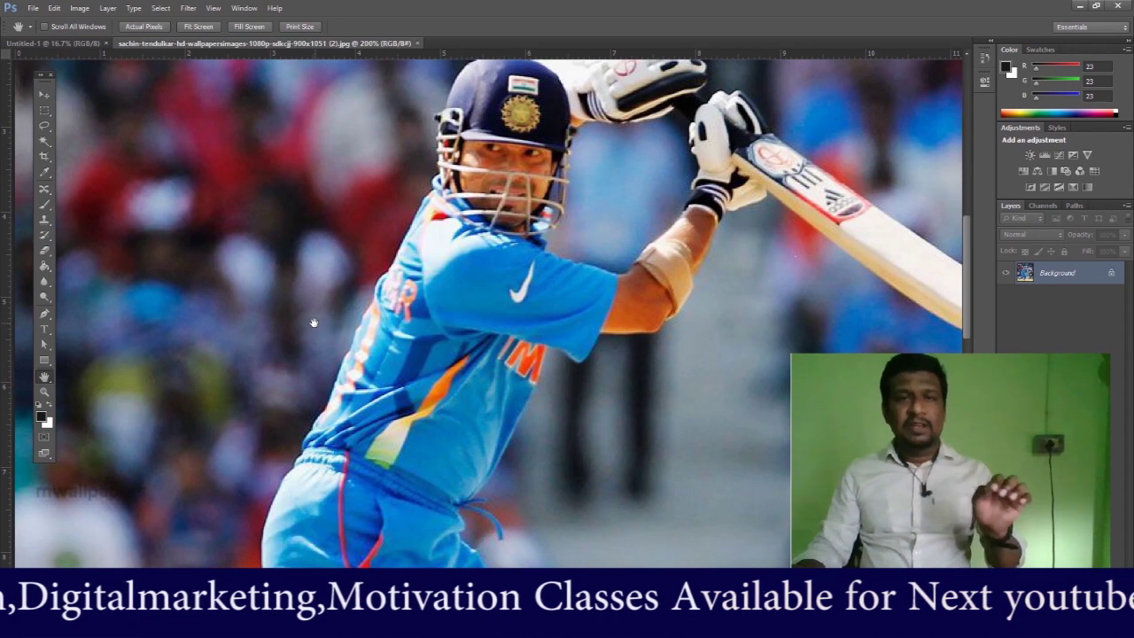
- Start a Pen tool outline in Shape mode with its first anchor point on the lower back edge of the jersey
{"action": "left_click", "coordinate": [44, 319]}
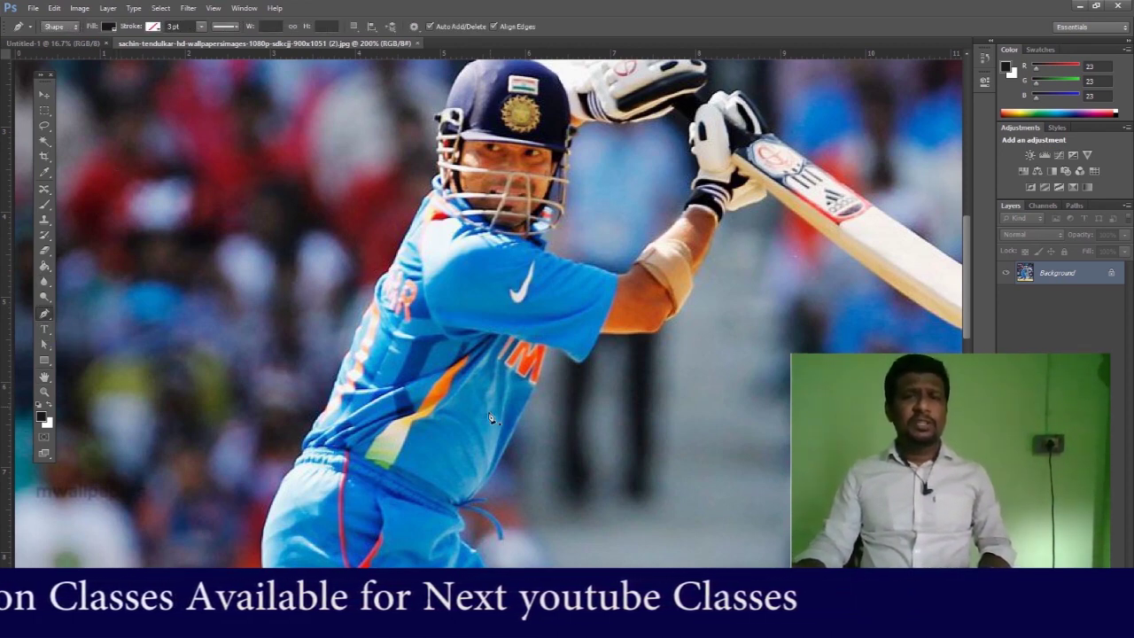
{"action": "left_click", "coordinate": [326, 416]}
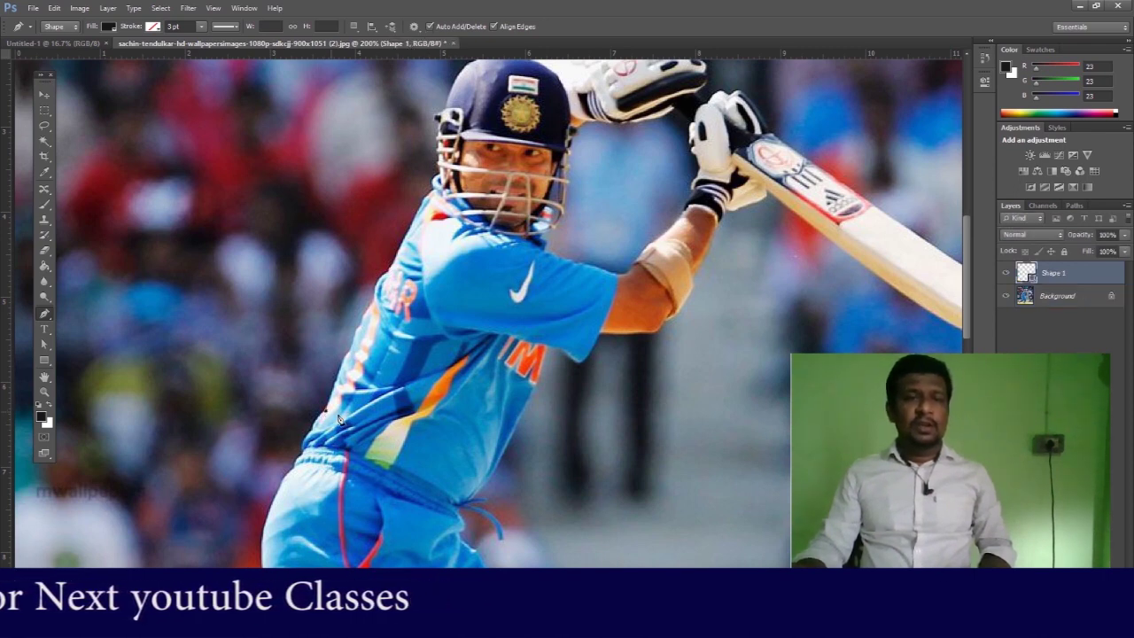
{"action": "key", "text": "ctrl+z"}
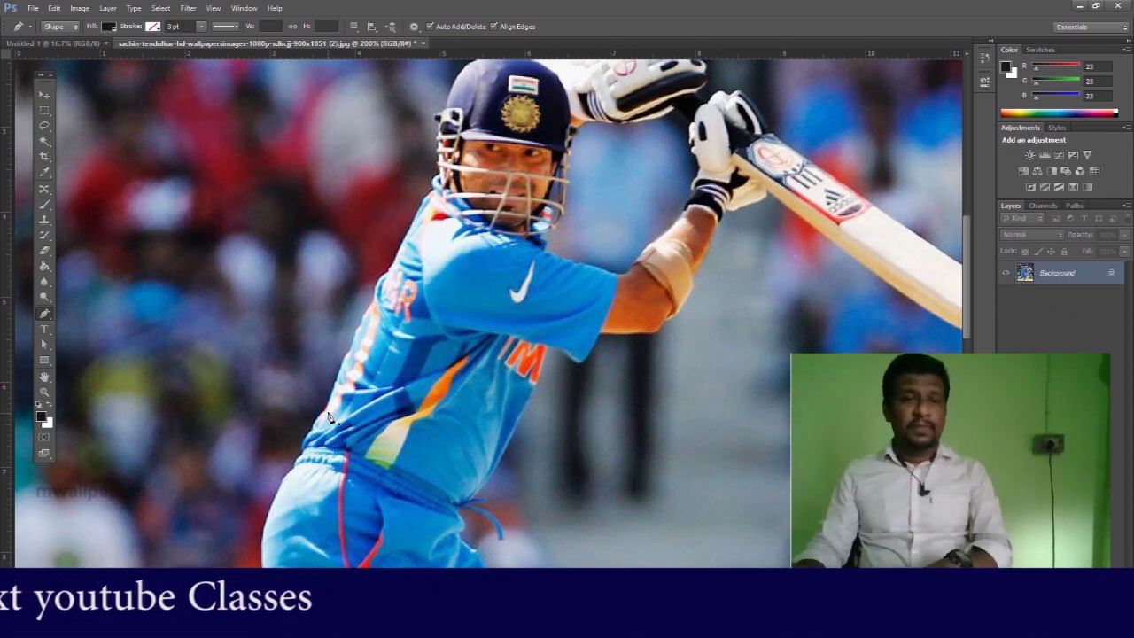
{"action": "left_click", "coordinate": [327, 414]}
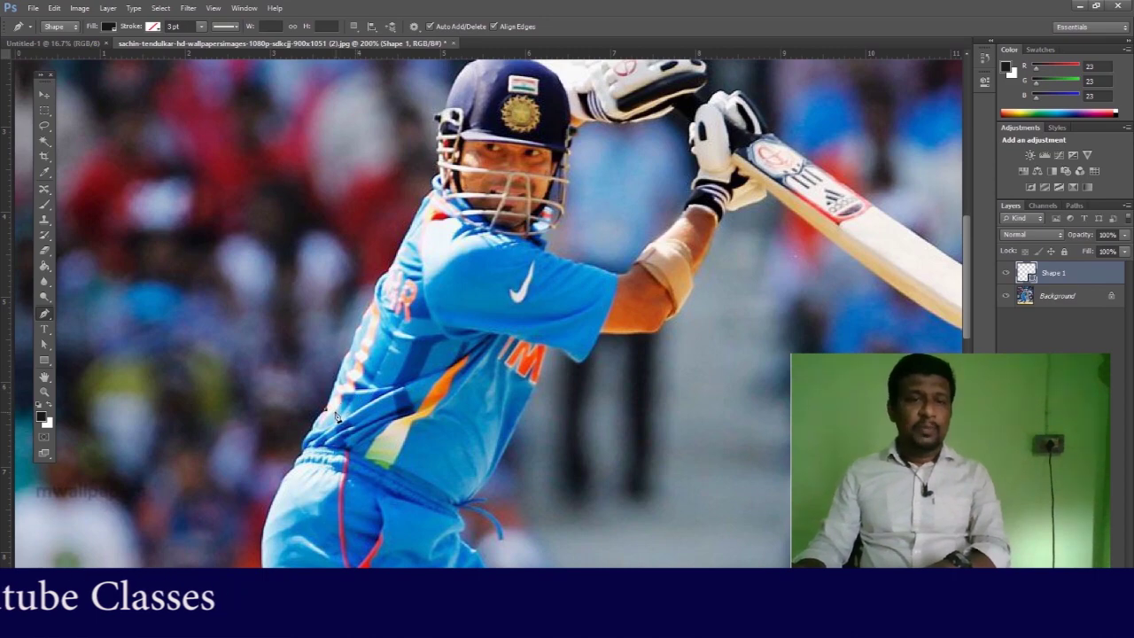
{"action": "key", "text": "ctrl+plus"}
{"action": "key", "text": "ctrl+plus"}
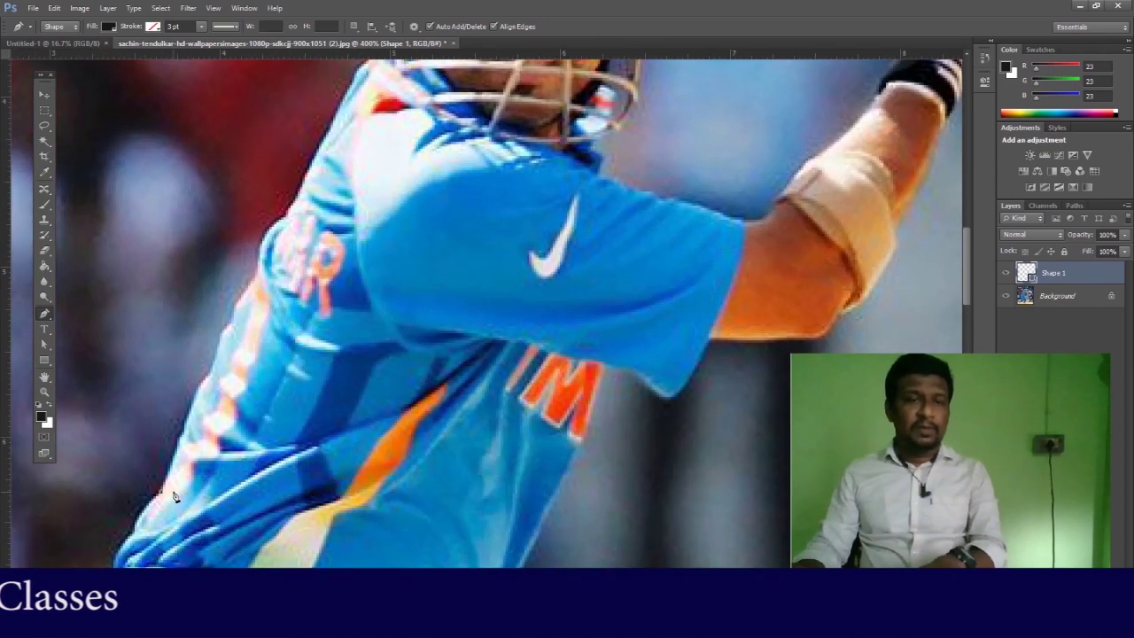
{"action": "key", "text": "ctrl+z"}
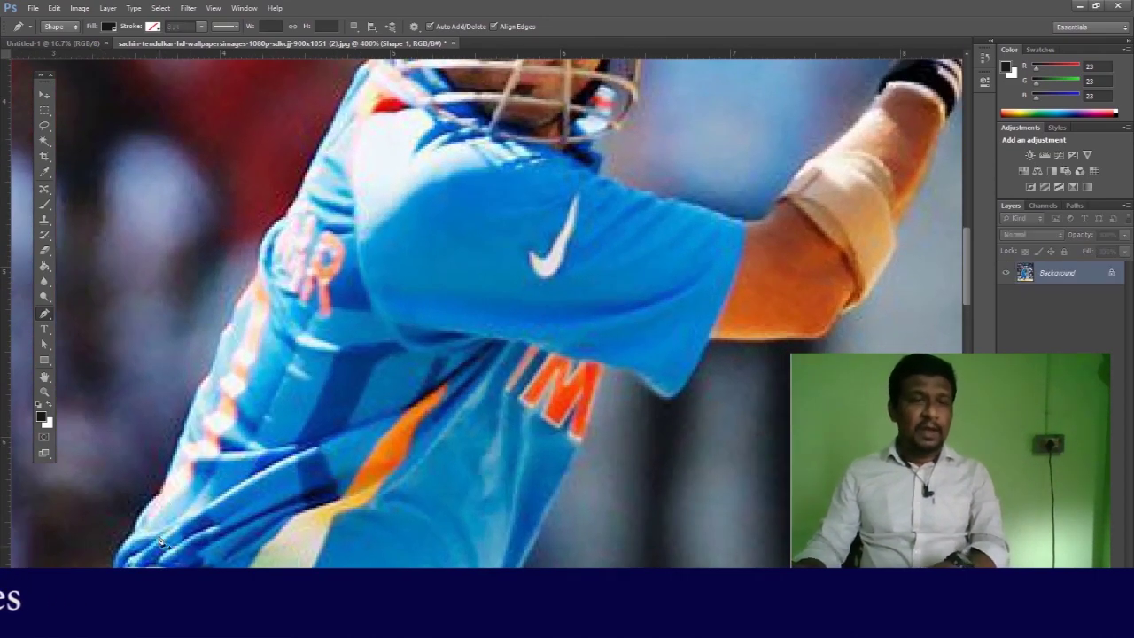
{"action": "left_click", "coordinate": [163, 501]}
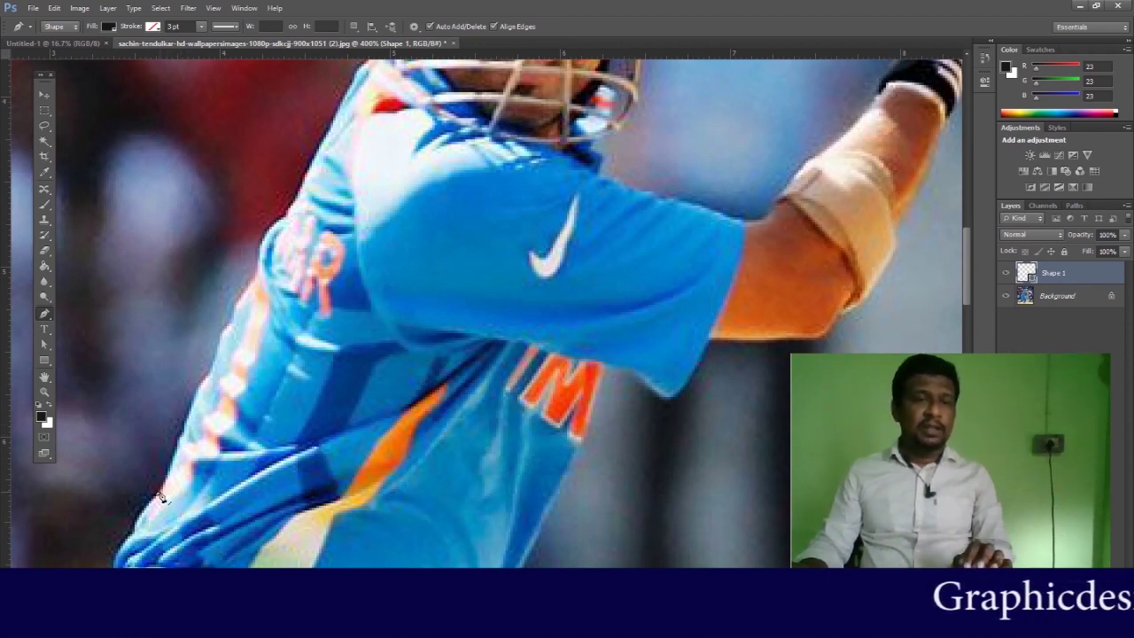
- Extend the outline up the jersey's back edge with two more anchor points, giving the last one a curve handle
{"action": "left_click", "coordinate": [185, 437]}
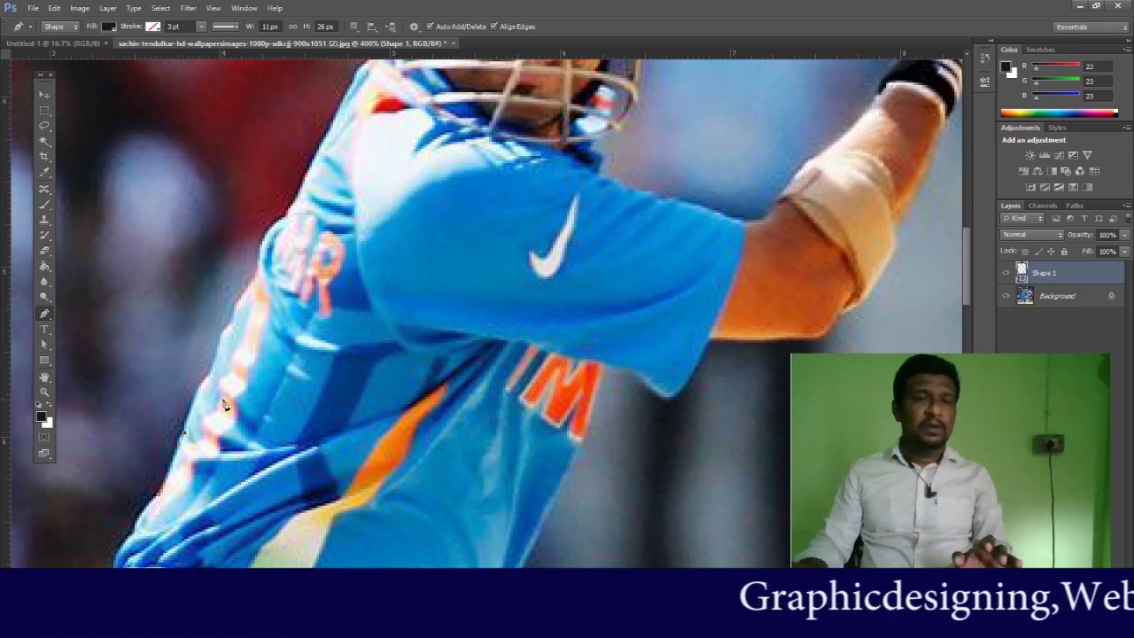
{"action": "left_click", "coordinate": [213, 376]}
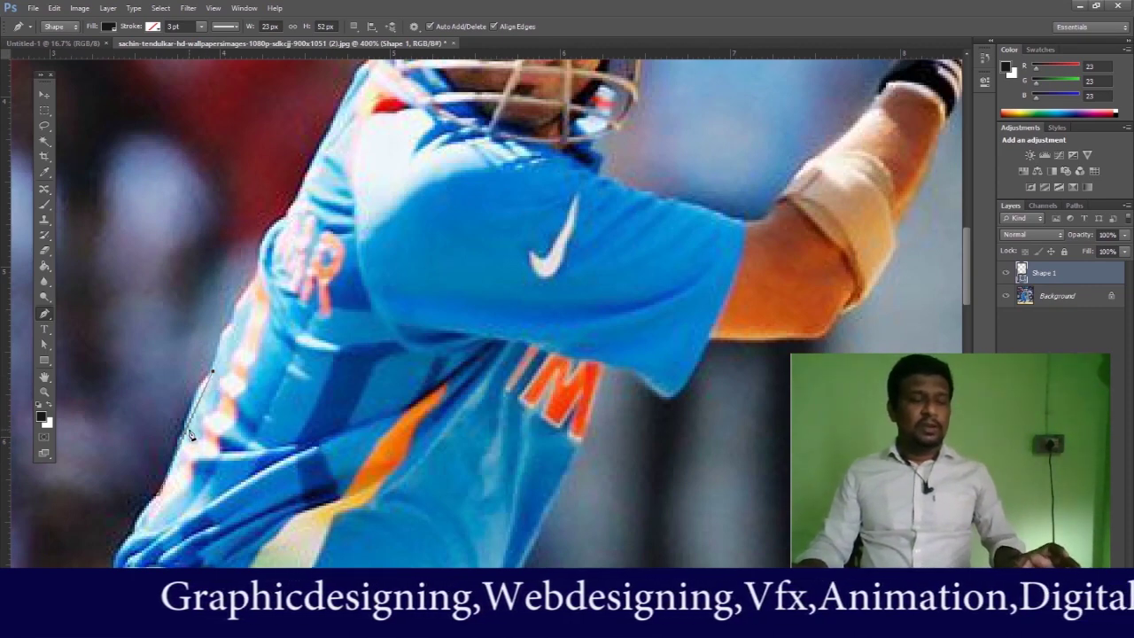
{"action": "key", "text": "ctrl+z"}
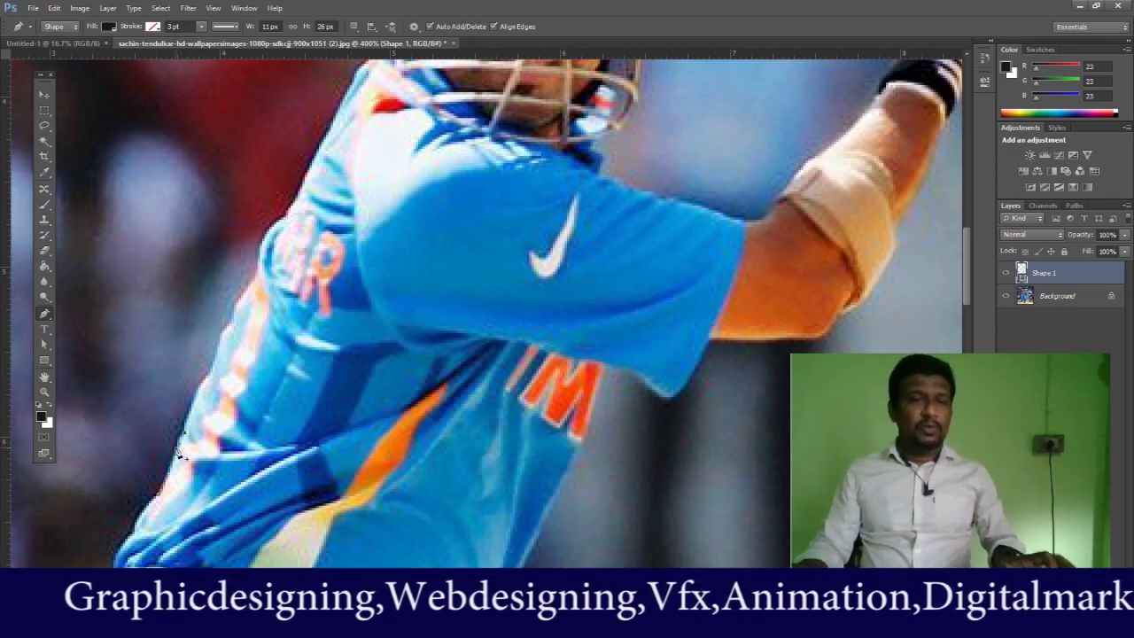
{"action": "left_click", "coordinate": [209, 381]}
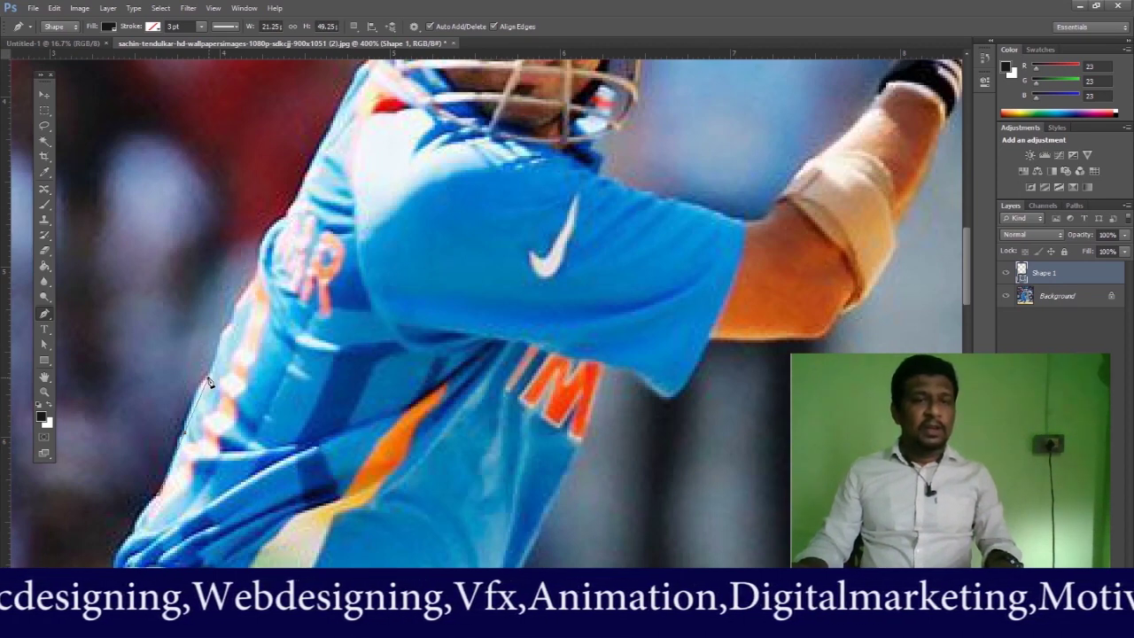
{"action": "left_click_drag", "start_coordinate": [209, 380], "coordinate": [222, 369]}
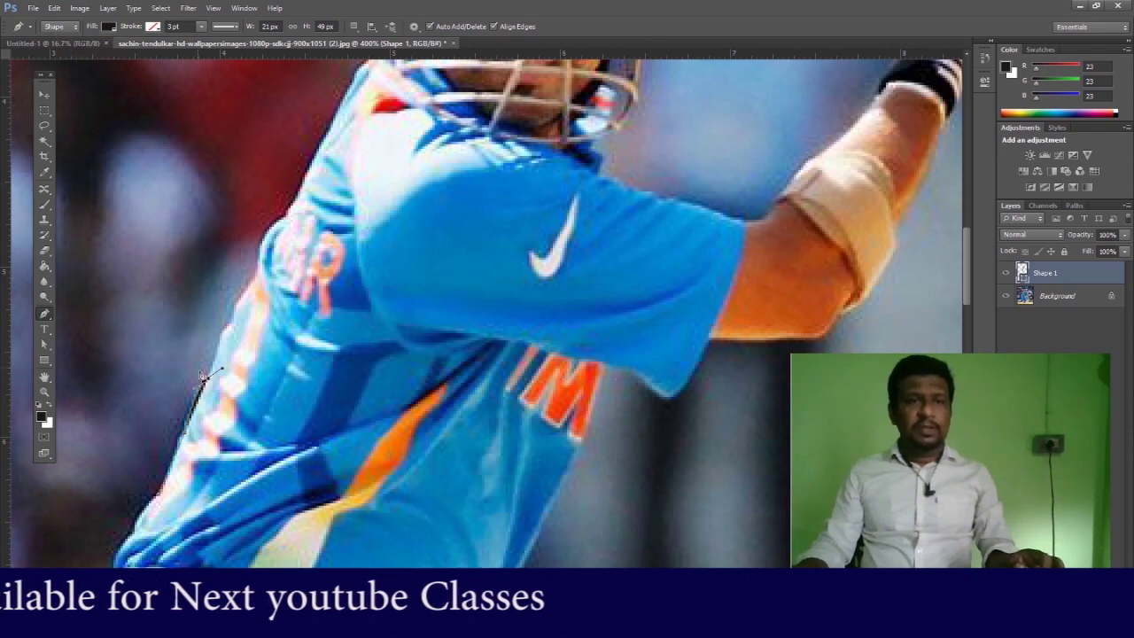
- Extend the Shape-mode outline up the jersey's back and across to the sleeve with straight and curved segments
{"action": "left_click", "coordinate": [252, 291]}
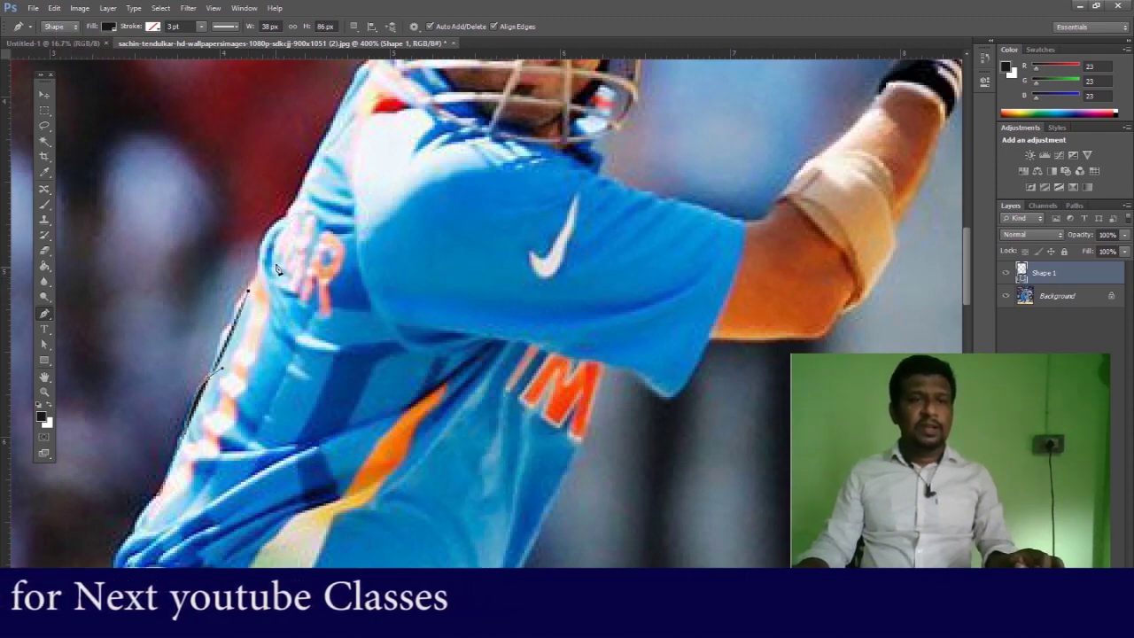
{"action": "left_click", "coordinate": [281, 258]}
{"action": "left_click", "coordinate": [325, 236]}
{"action": "left_click", "coordinate": [326, 160]}
{"action": "left_click", "coordinate": [399, 161]}
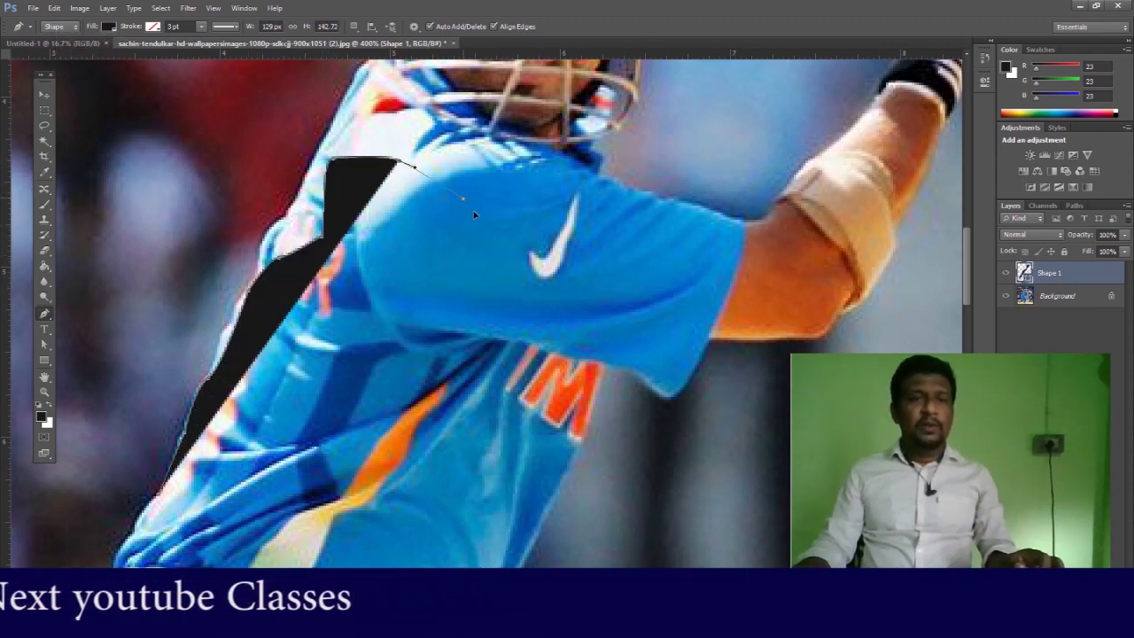
{"action": "left_click", "coordinate": [483, 221]}
{"action": "left_click", "coordinate": [500, 260]}
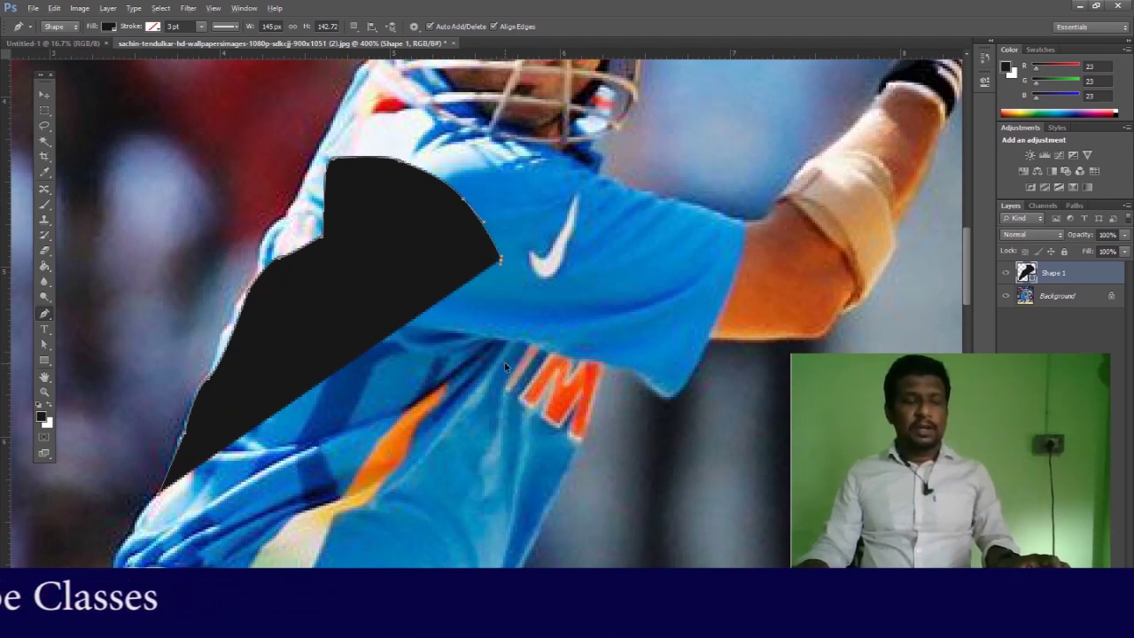
- Undo the outline points added over the jersey's back and shoulder
{"action": "key", "text": "ctrl+alt+z"}
{"action": "key", "text": "ctrl+alt+z"}
{"action": "key", "text": "ctrl+alt+z"}
{"action": "key", "text": "ctrl+alt+z"}
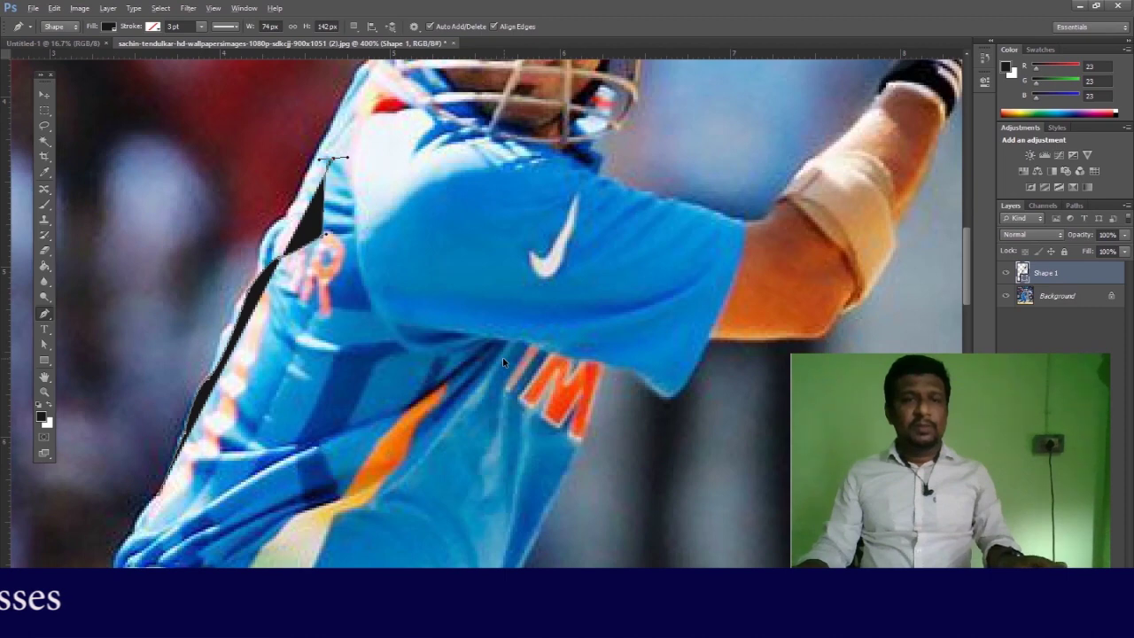
{"action": "key", "text": "ctrl+alt+z"}
{"action": "key", "text": "ctrl+alt+z"}
{"action": "key", "text": "ctrl+alt+z"}
{"action": "key", "text": "ctrl+alt+z"}
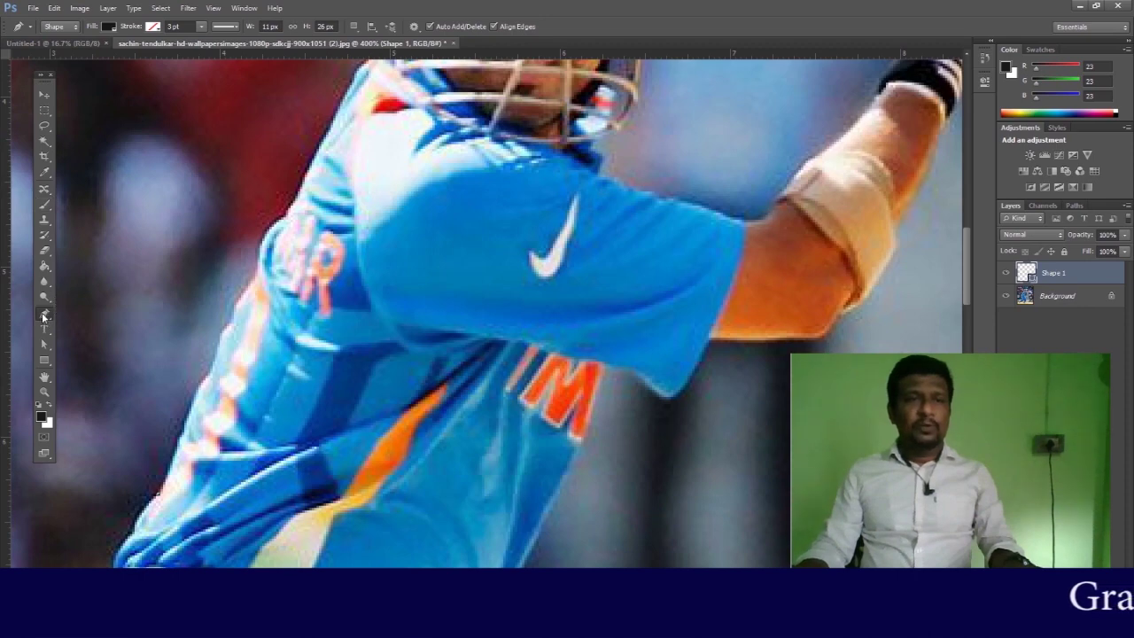
- Set the Pen tool to Path mode and undo the remaining outline so the Shape 1 layer is removed
{"action": "left_click", "coordinate": [59, 29]}
{"action": "left_click", "coordinate": [55, 53]}
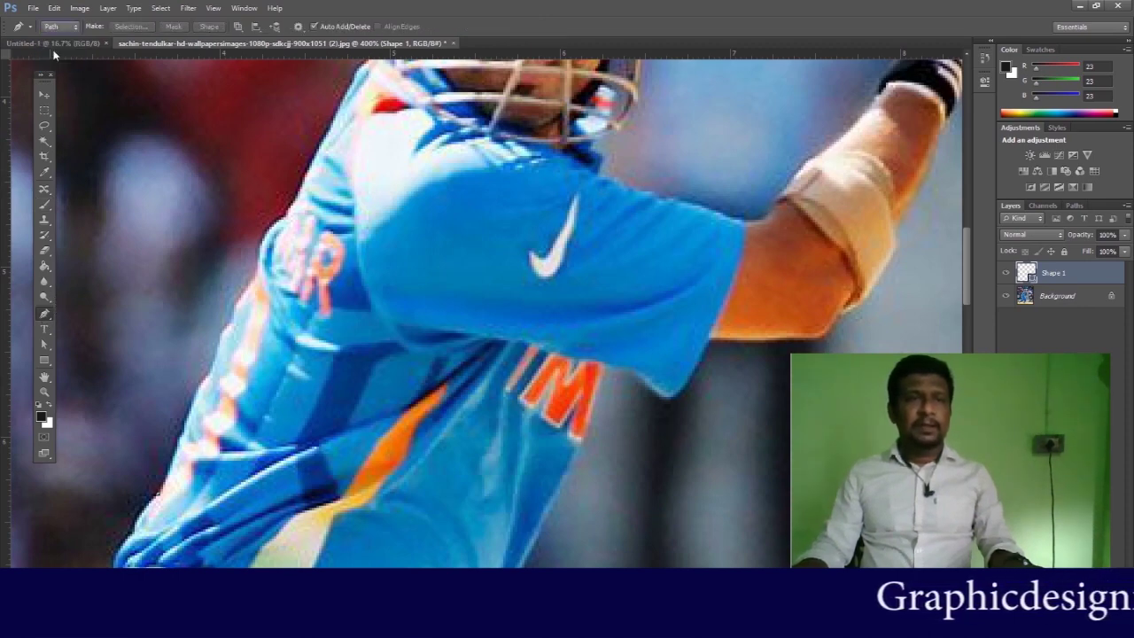
{"action": "left_click", "coordinate": [183, 436]}
{"action": "key", "text": "ctrl+z"}
{"action": "key", "text": "ctrl+z"}
{"action": "key", "text": "ctrl+z"}
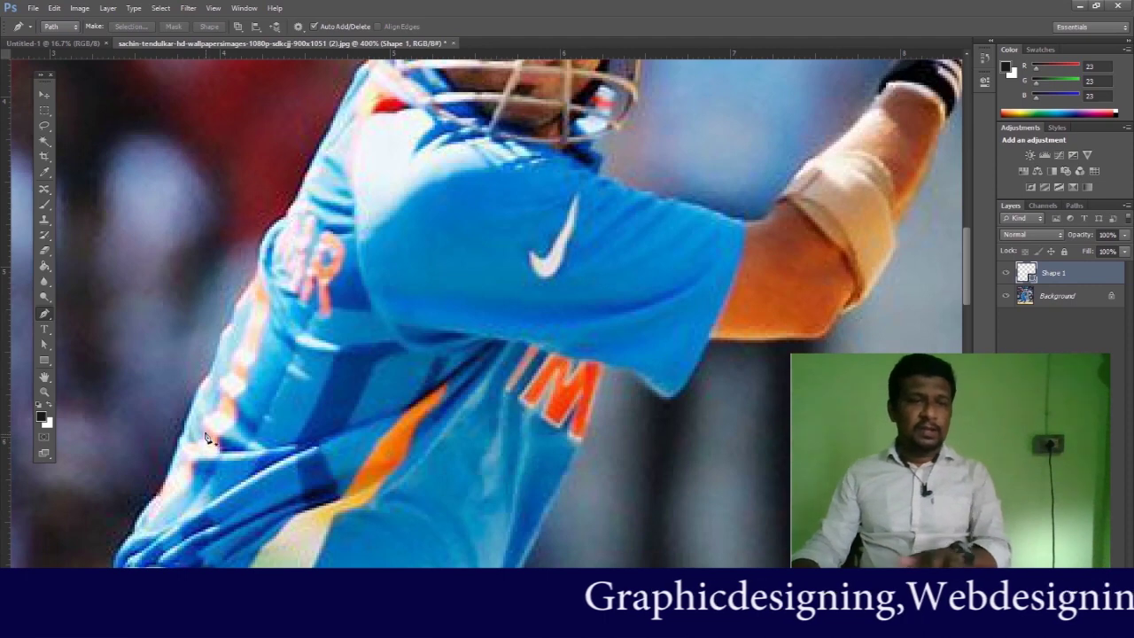
{"action": "key", "text": "ctrl+alt+z"}
{"action": "key", "text": "ctrl+z"}
{"action": "key", "text": "ctrl+alt+z"}
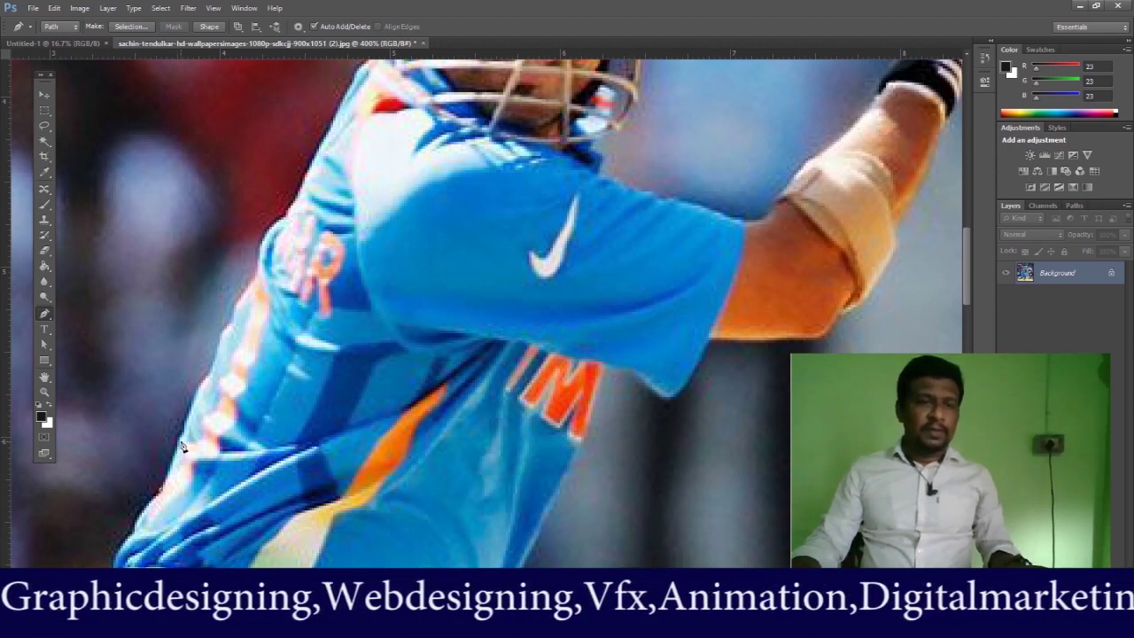
- Try a strongly curved path segment on the jersey's lower back edge
{"action": "left_click_drag", "start_coordinate": [183, 438], "coordinate": [195, 407]}
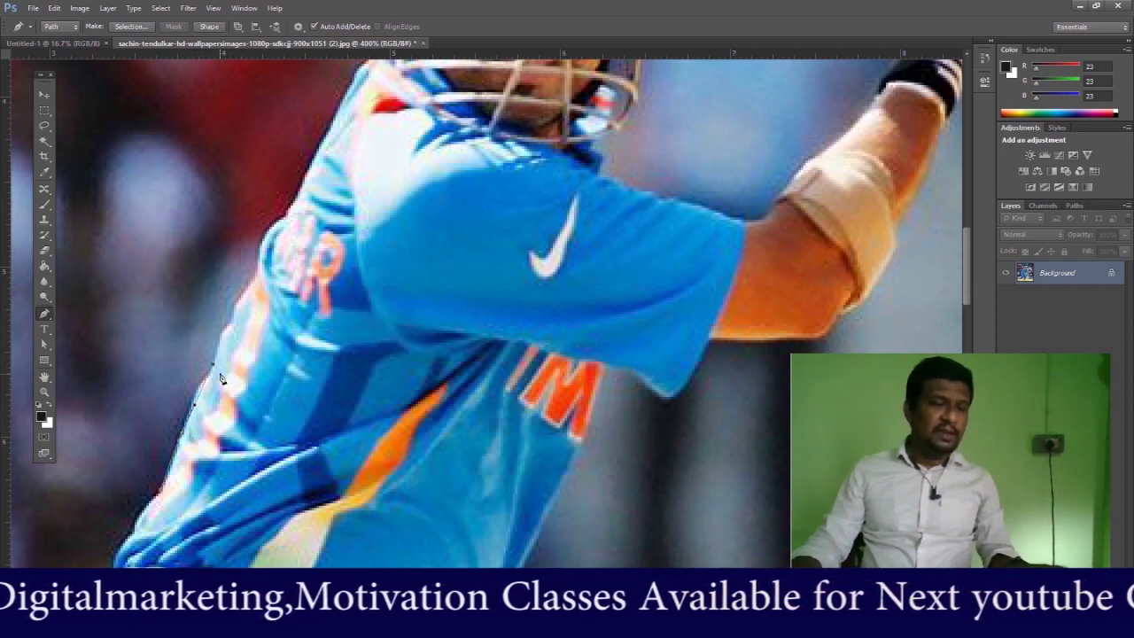
{"action": "left_click_drag", "start_coordinate": [218, 355], "coordinate": [197, 299]}
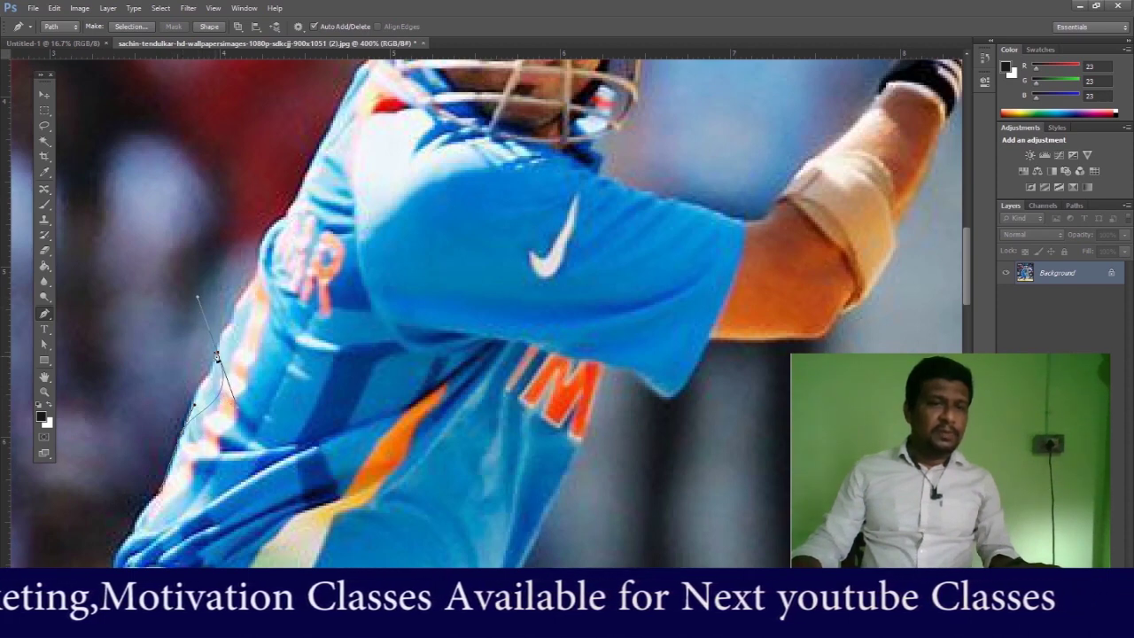
- Start a new path on the jersey's lower back edge and trace it up over the shoulder to the collar
{"action": "left_click", "coordinate": [186, 440]}
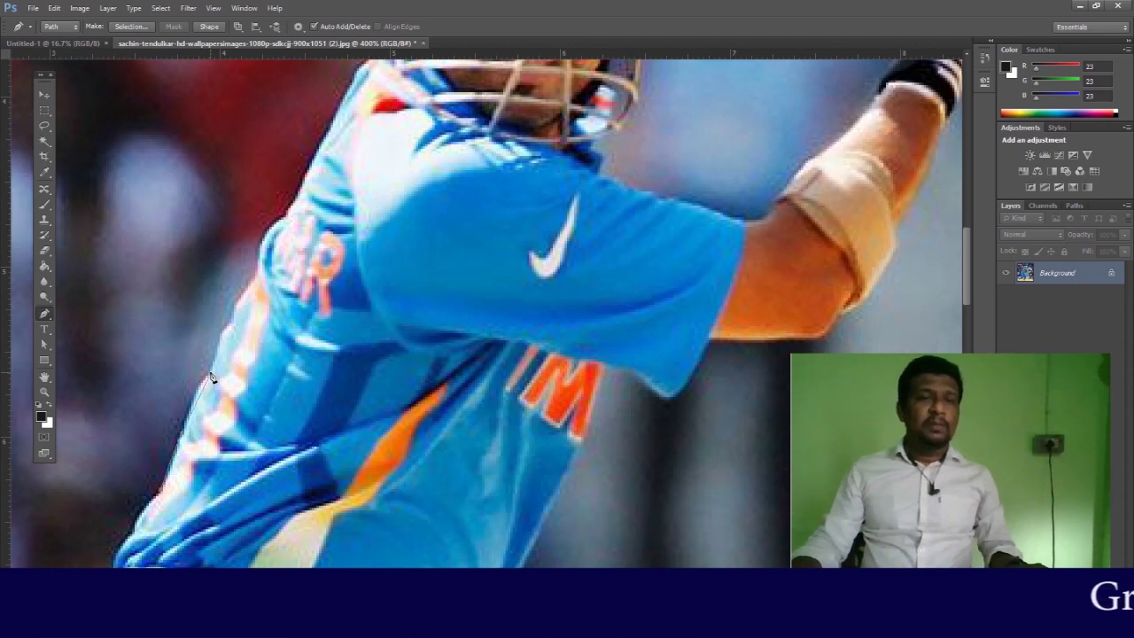
{"action": "left_click_drag", "start_coordinate": [211, 378], "coordinate": [227, 368]}
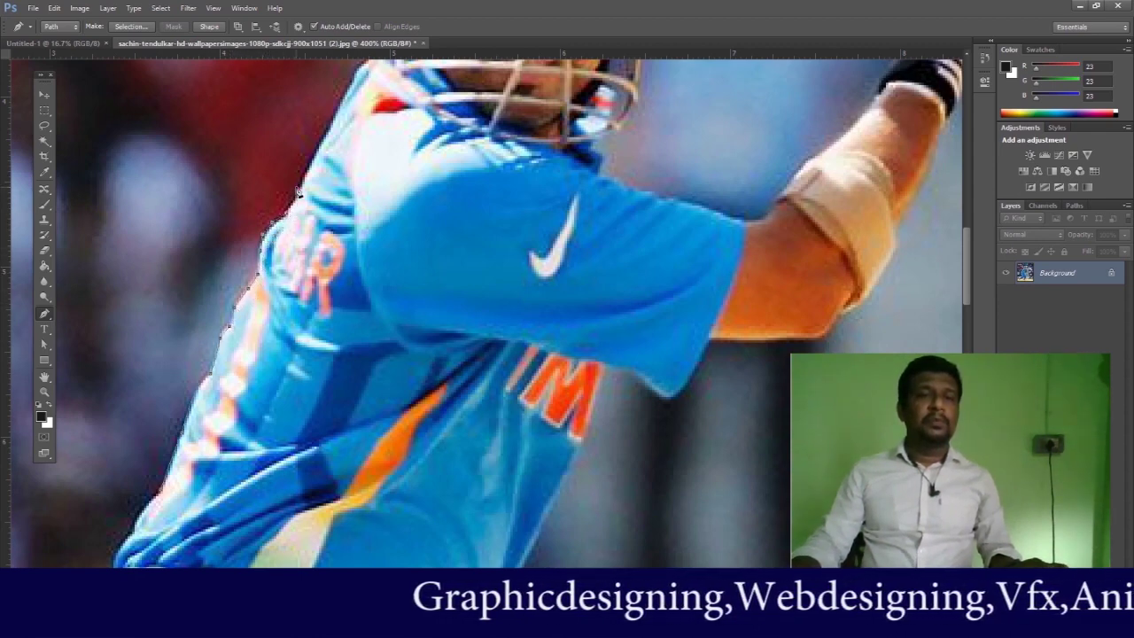
{"action": "left_click", "coordinate": [319, 148]}
{"action": "left_click_drag", "start_coordinate": [426, 176], "coordinate": [401, 305]}
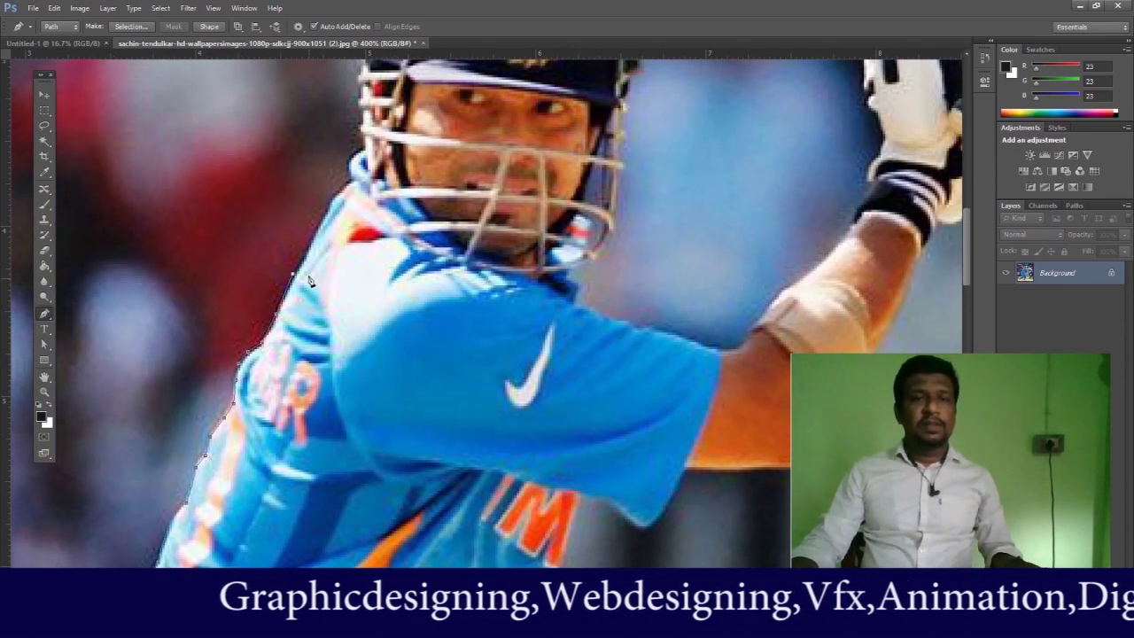
{"action": "left_click", "coordinate": [324, 220]}
{"action": "left_click", "coordinate": [340, 194]}
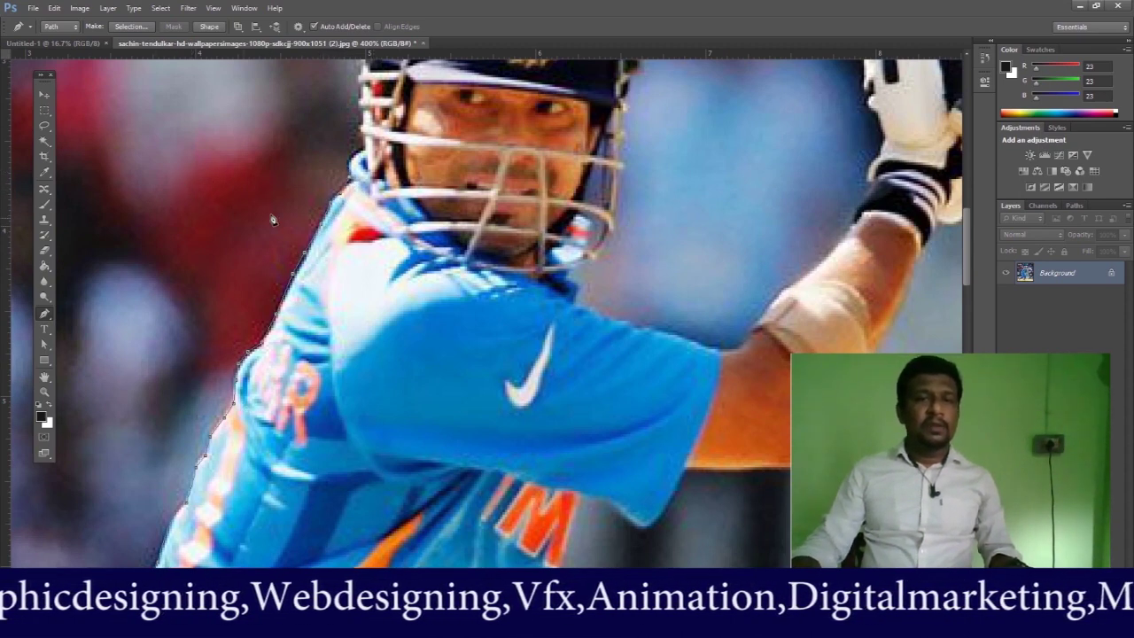
{"action": "left_click", "coordinate": [352, 156]}
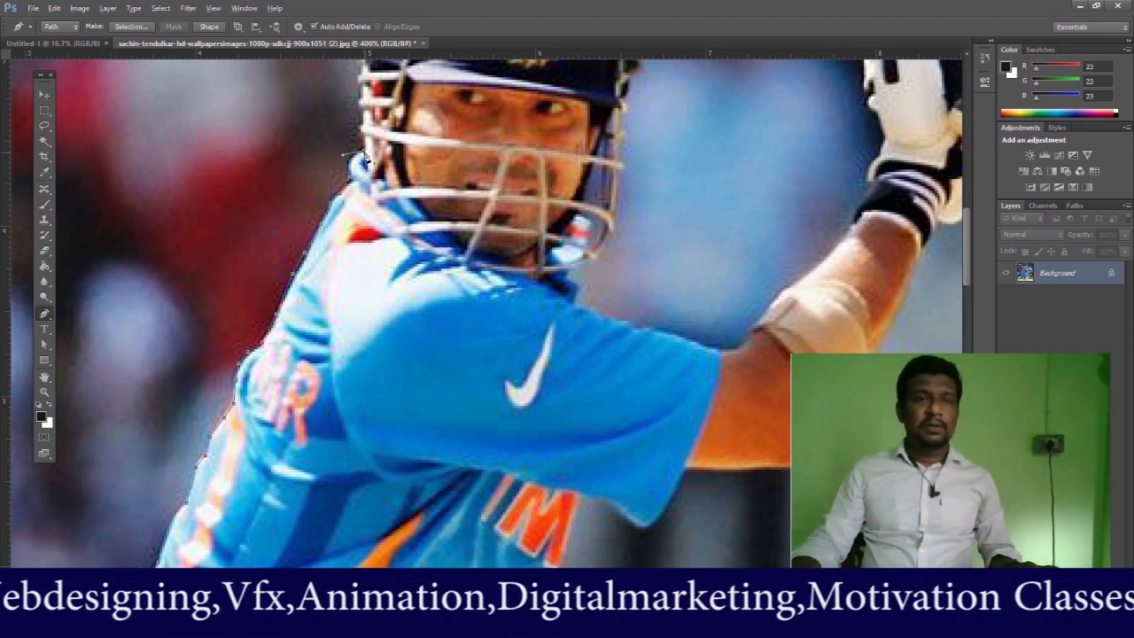
- Trace the helmet's grille side and crown up to the raised arm, removing the last anchor's outgoing curve handle
{"action": "scroll", "coordinate": [363, 158], "scroll_direction": "up", "scroll_amount": 3}
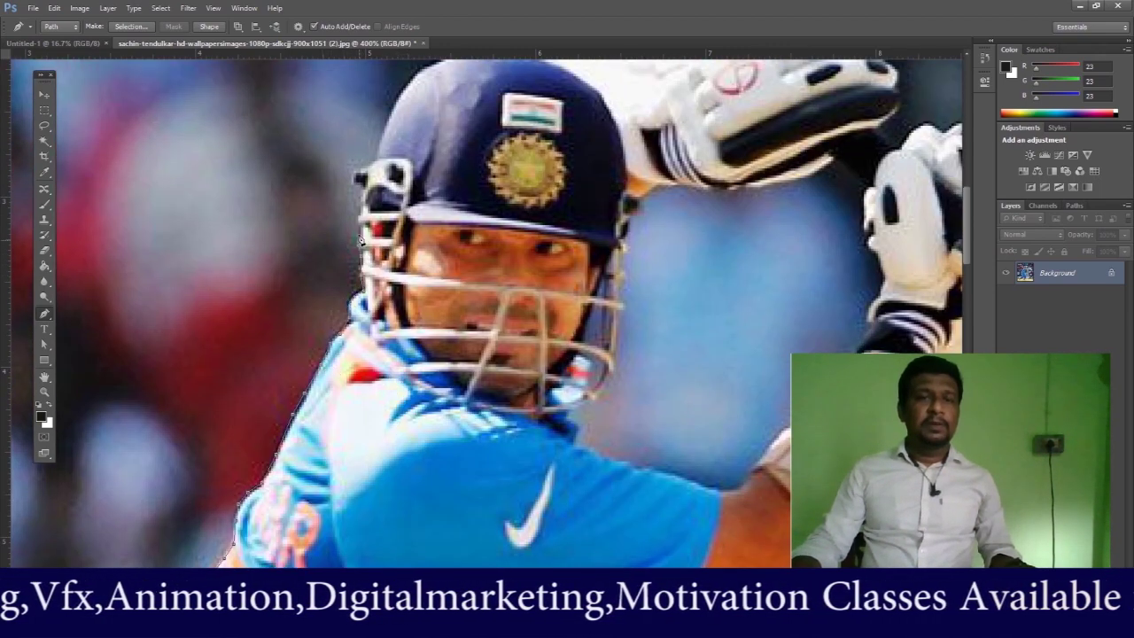
{"action": "left_click", "coordinate": [369, 172]}
{"action": "left_click", "coordinate": [374, 152]}
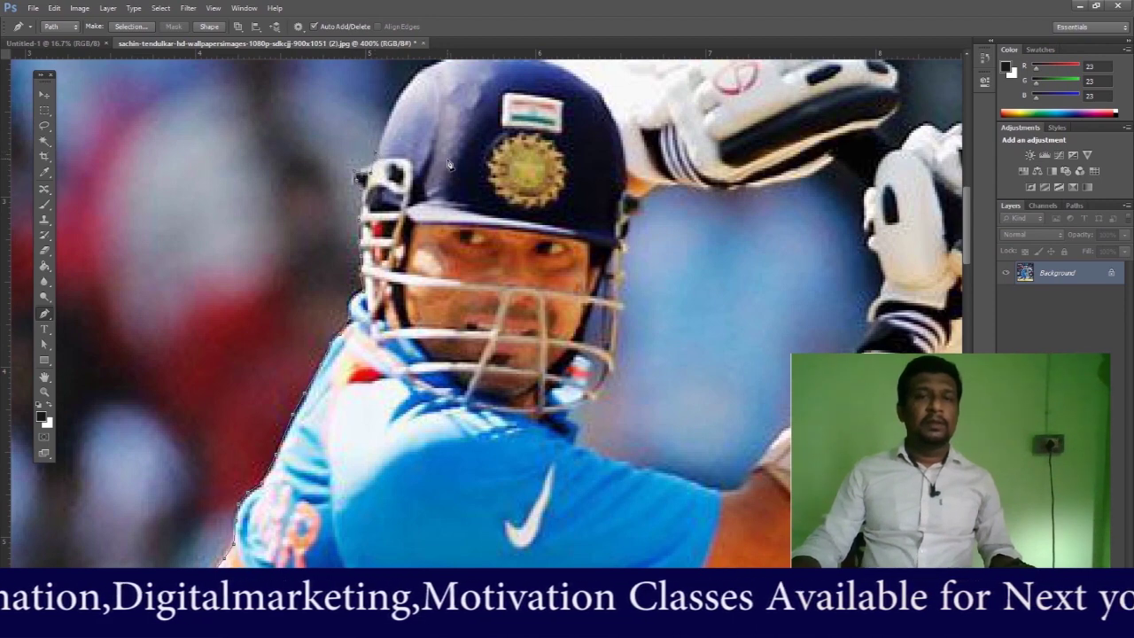
{"action": "left_click_drag", "start_coordinate": [342, 371], "coordinate": [333, 391]}
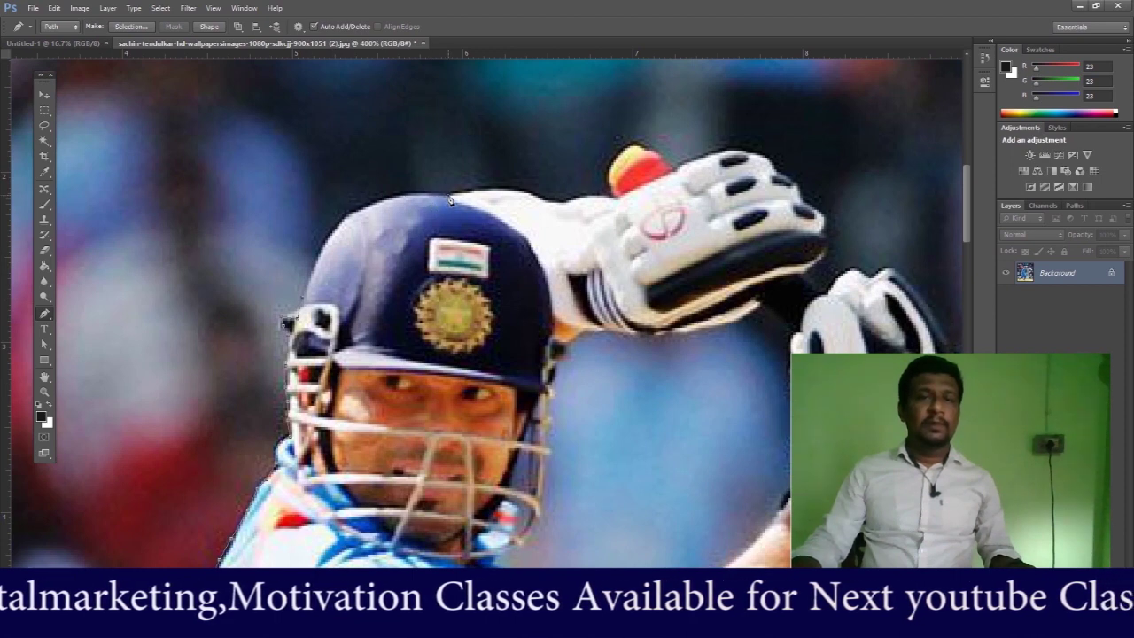
{"action": "left_click_drag", "start_coordinate": [449, 200], "coordinate": [565, 218]}
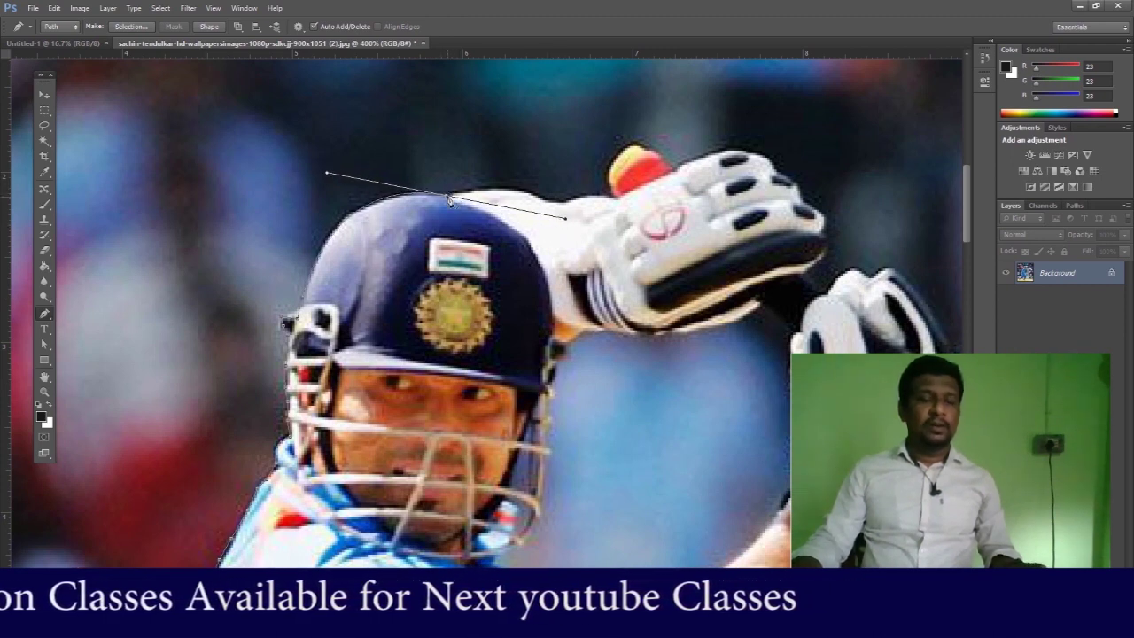
{"action": "left_click", "coordinate": [448, 197], "text": "alt"}
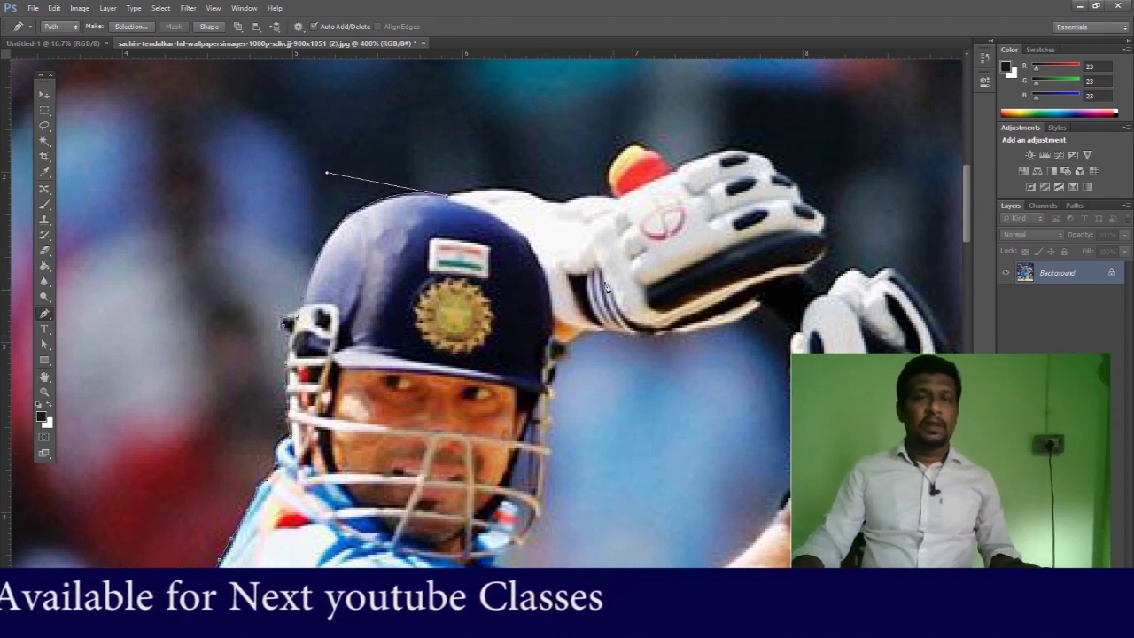
- Continue the path along the raised forearm and around the red and yellow end of the bat handle
{"action": "left_click_drag", "start_coordinate": [549, 206], "coordinate": [634, 215]}
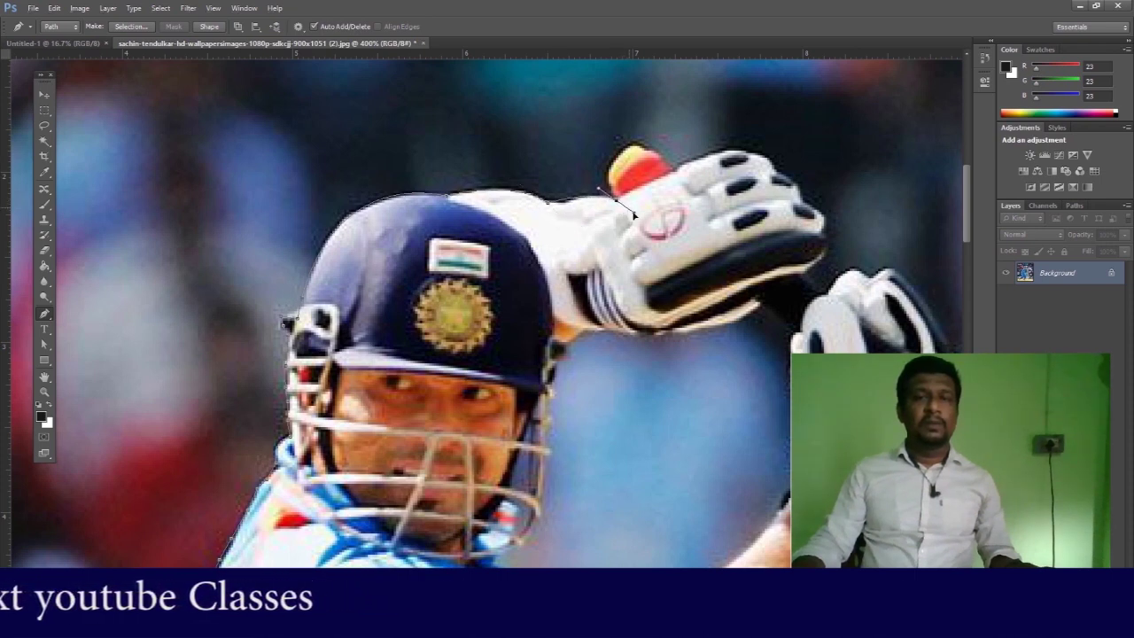
{"action": "left_click_drag", "start_coordinate": [646, 151], "coordinate": [705, 166]}
{"action": "left_click", "coordinate": [647, 152], "text": "alt"}
{"action": "left_click", "coordinate": [670, 168]}
{"action": "left_click", "coordinate": [687, 164]}
- Trace the upper glove's fingers and outer edge with closely spaced anchor points
{"action": "left_click", "coordinate": [710, 153]}
{"action": "left_click", "coordinate": [733, 152]}
{"action": "left_click", "coordinate": [757, 155]}
{"action": "left_click", "coordinate": [769, 165]}
{"action": "left_click", "coordinate": [787, 181]}
{"action": "left_click", "coordinate": [801, 194]}
{"action": "left_click", "coordinate": [823, 213]}
{"action": "left_click", "coordinate": [826, 235]}
{"action": "left_click", "coordinate": [824, 249]}
{"action": "left_click", "coordinate": [814, 263]}
- Continue the path along the bat handle and over the lower glove's knuckles to the top of the bat blade
{"action": "left_click", "coordinate": [806, 274]}
{"action": "left_click", "coordinate": [819, 293]}
{"action": "left_click", "coordinate": [828, 282]}
{"action": "left_click", "coordinate": [840, 273]}
{"action": "left_click", "coordinate": [856, 272]}
{"action": "left_click", "coordinate": [872, 278]}
{"action": "left_click", "coordinate": [887, 270]}
{"action": "left_click", "coordinate": [904, 275]}
{"action": "left_click_drag", "start_coordinate": [604, 259], "coordinate": [271, 215]}
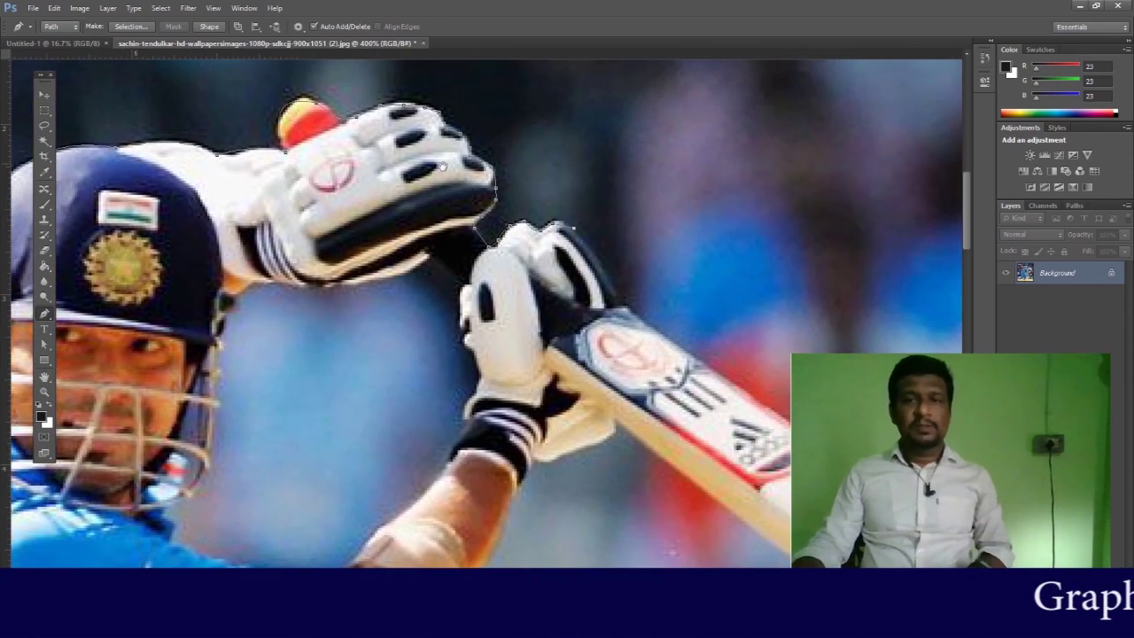
{"action": "left_click_drag", "start_coordinate": [624, 311], "coordinate": [343, 250]}
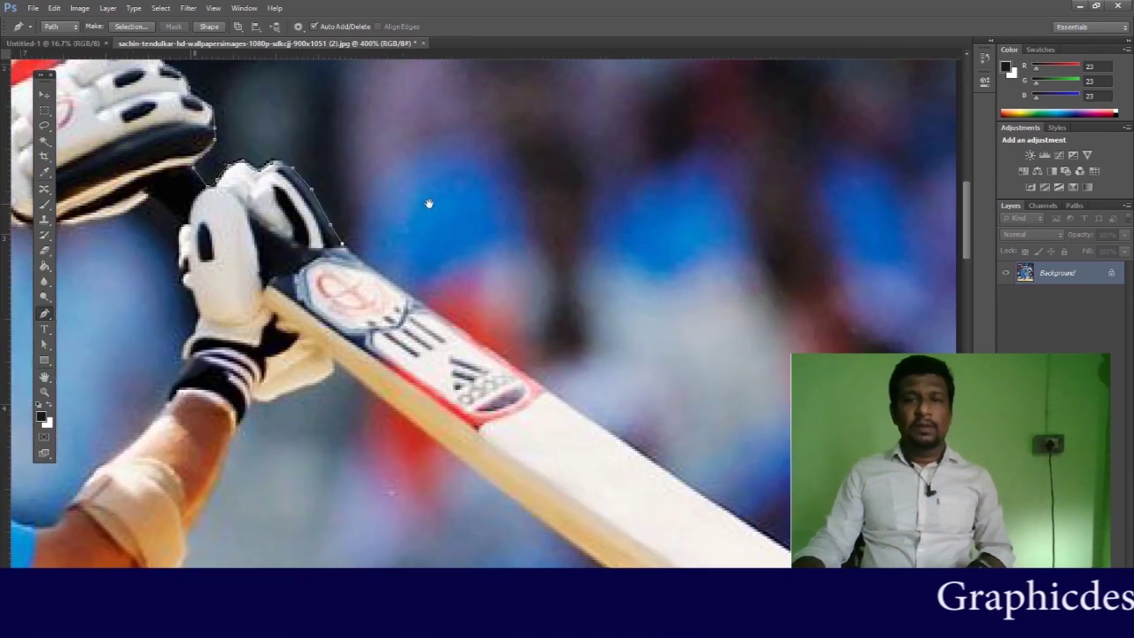
- Trace the bat blade's upper edge down to its tip and curve the path around the toe
{"action": "left_click_drag", "start_coordinate": [550, 396], "coordinate": [244, 183]}
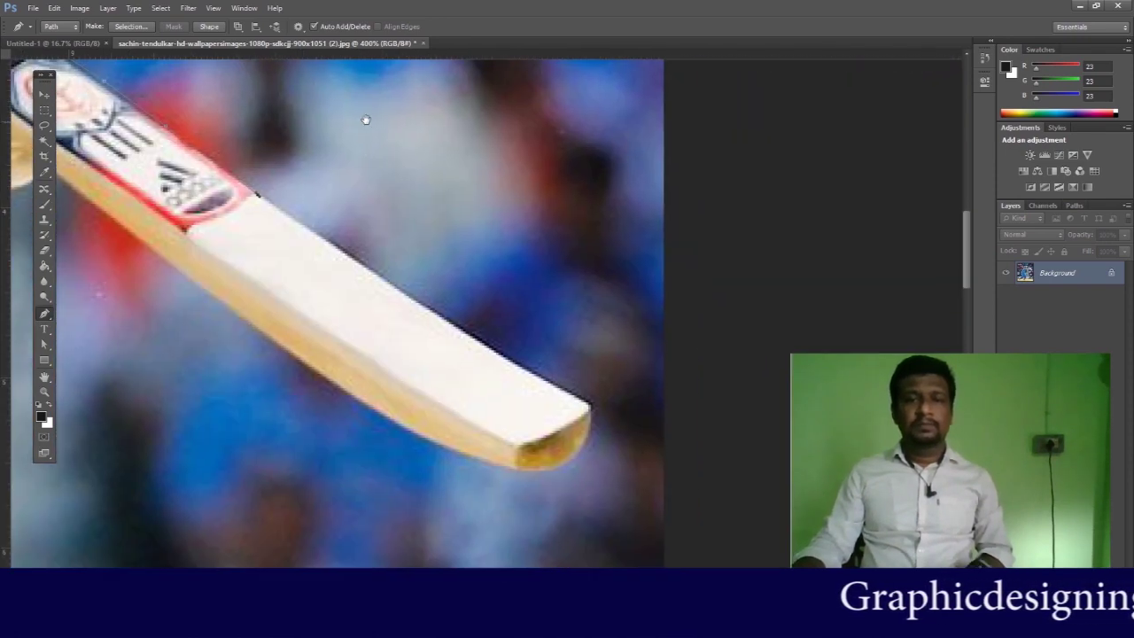
{"action": "left_click", "coordinate": [469, 334]}
{"action": "left_click", "coordinate": [508, 360]}
{"action": "left_click", "coordinate": [554, 390]}
{"action": "left_click", "coordinate": [587, 405]}
{"action": "left_click_drag", "start_coordinate": [630, 436], "coordinate": [638, 338]}
{"action": "left_click_drag", "start_coordinate": [520, 371], "coordinate": [442, 362]}
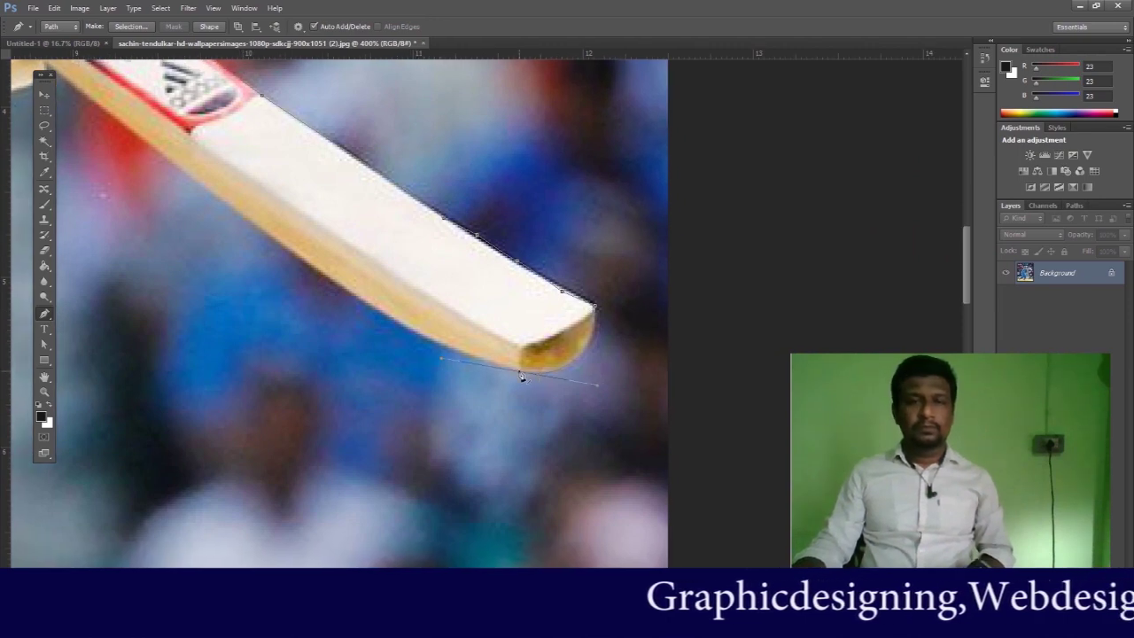
- Trace the bat's lower edge back to the glove with a curved segment, making its end anchor a corner
{"action": "left_click_drag", "start_coordinate": [535, 398], "coordinate": [792, 467]}
{"action": "left_click_drag", "start_coordinate": [534, 312], "coordinate": [478, 274]}
{"action": "left_click", "coordinate": [533, 312], "text": "alt"}
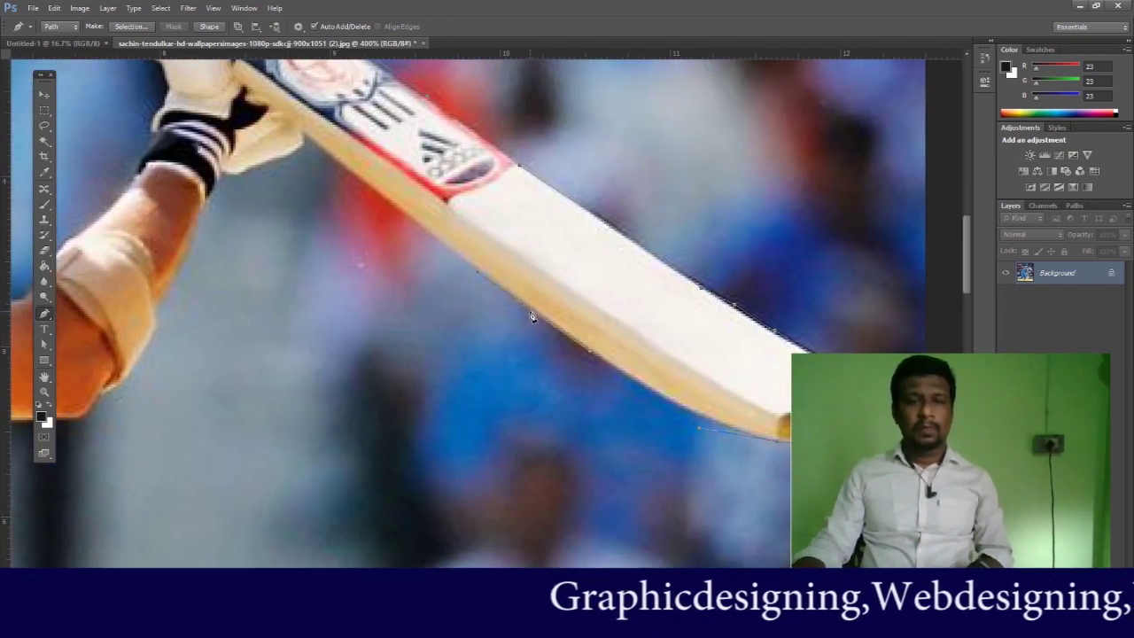
{"action": "left_click", "coordinate": [303, 136]}
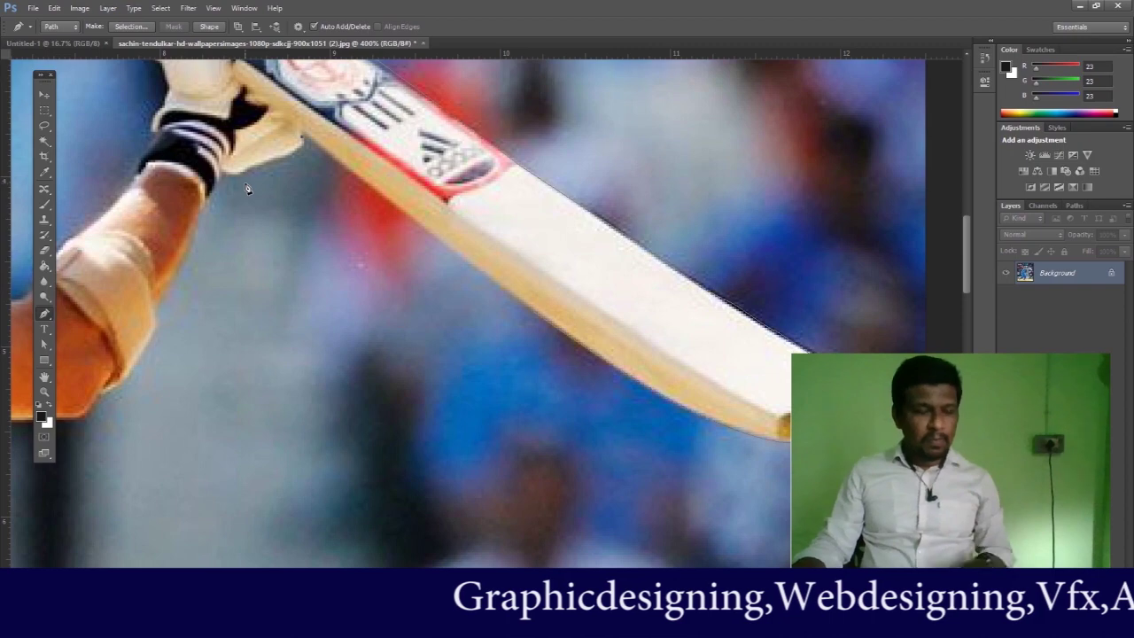
- Trace around the lower glove, wristband and elbow guard, and along the underside of the arm to the sleeve
{"action": "left_click_drag", "start_coordinate": [743, 234], "coordinate": [558, 150]}
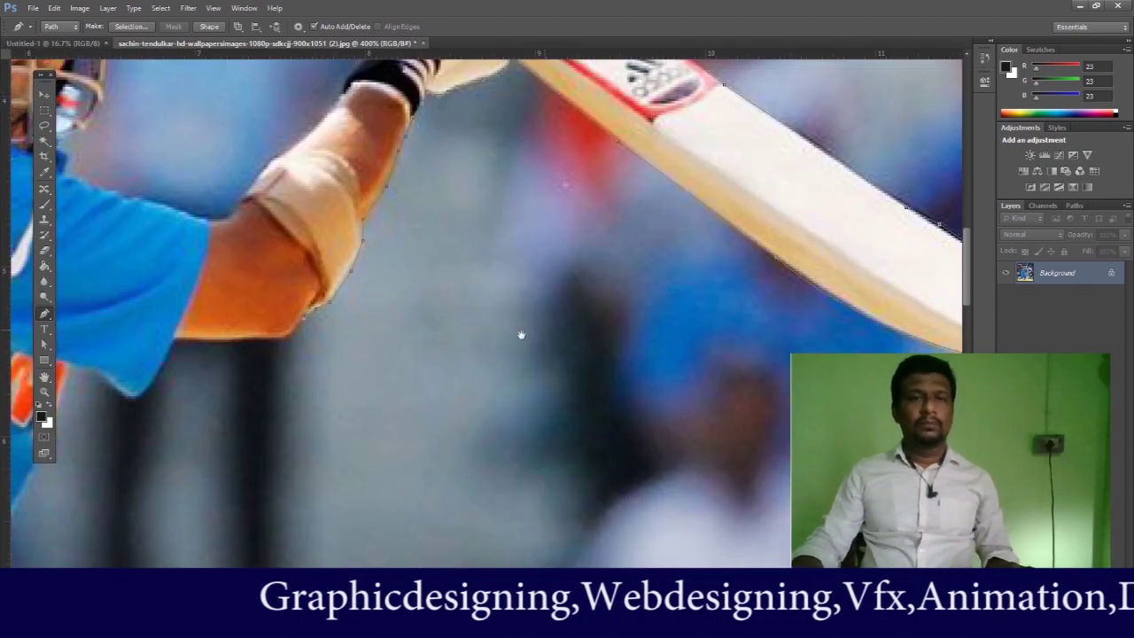
{"action": "left_click", "coordinate": [299, 331]}
{"action": "left_click_drag", "start_coordinate": [300, 331], "coordinate": [426, 201]}
{"action": "left_click", "coordinate": [400, 203]}
{"action": "left_click", "coordinate": [339, 202]}
{"action": "left_click", "coordinate": [317, 200]}
- Trace around the sleeve's pointed hem and along its underside to the front of the jersey
{"action": "left_click", "coordinate": [306, 216]}
{"action": "left_click", "coordinate": [280, 259]}
{"action": "left_click", "coordinate": [270, 259]}
{"action": "left_click", "coordinate": [224, 229]}
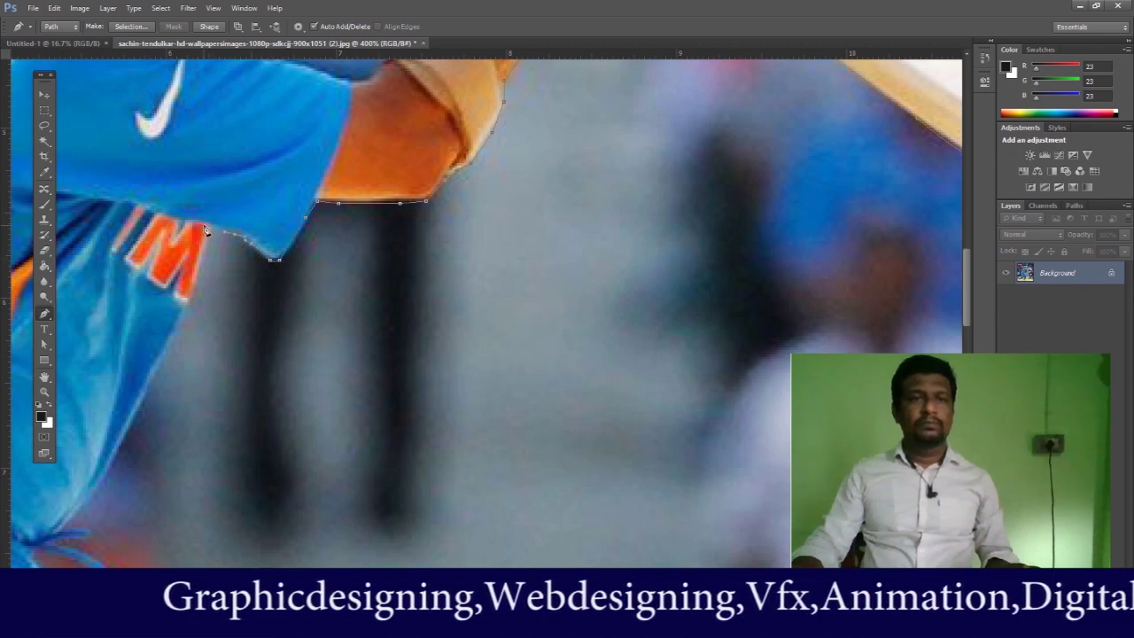
{"action": "left_click_drag", "start_coordinate": [204, 221], "coordinate": [286, 116]}
- Trace the jersey's front edge down to the waist and around both ends of the trouser drawstring
{"action": "left_click_drag", "start_coordinate": [504, 315], "coordinate": [584, 160]}
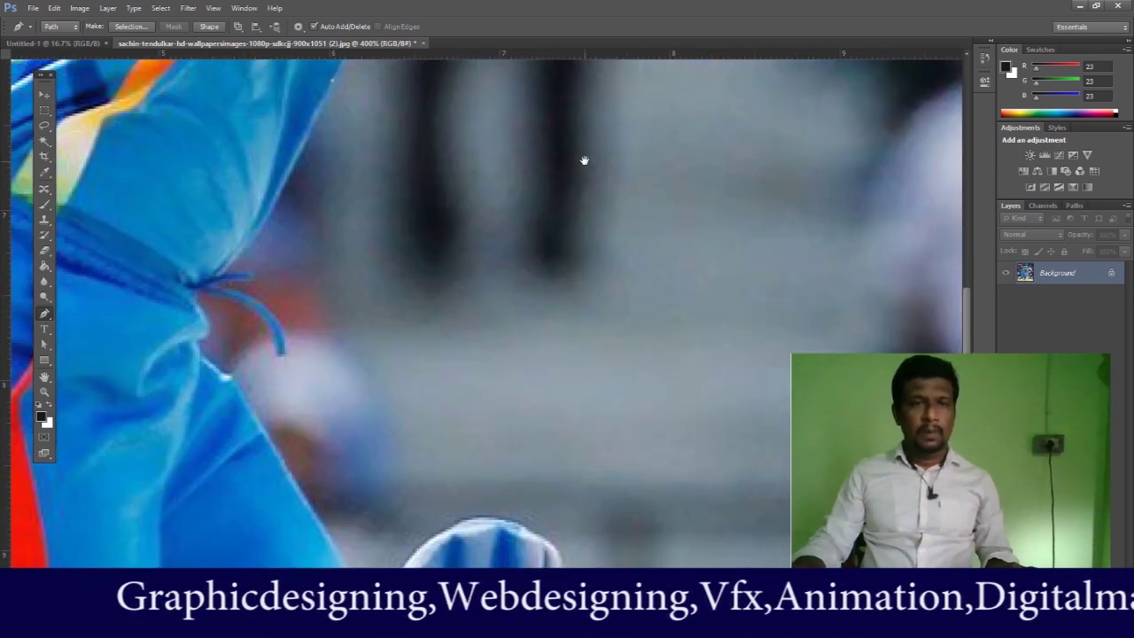
{"action": "left_click", "coordinate": [226, 276]}
{"action": "left_click", "coordinate": [248, 277]}
{"action": "left_click", "coordinate": [251, 284]}
{"action": "left_click", "coordinate": [224, 284]}
{"action": "left_click", "coordinate": [259, 297]}
{"action": "left_click", "coordinate": [282, 337]}
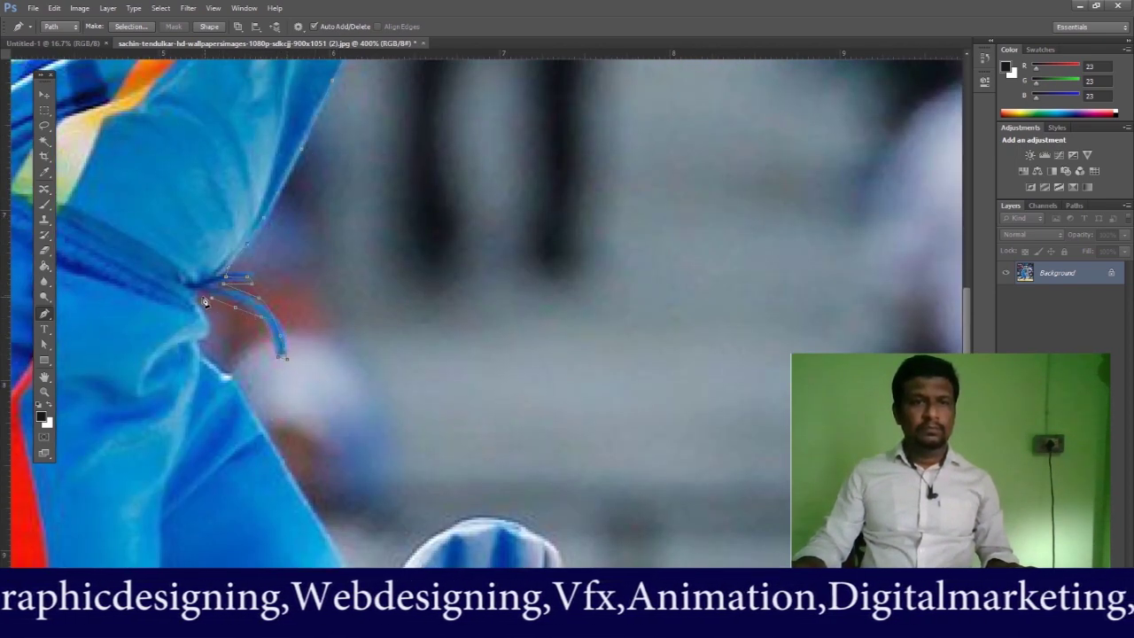
- Trace the trouser's front edge and curve the path over the leg pad's rounded top, making the curve anchors corners
{"action": "left_click_drag", "start_coordinate": [432, 392], "coordinate": [432, 118]}
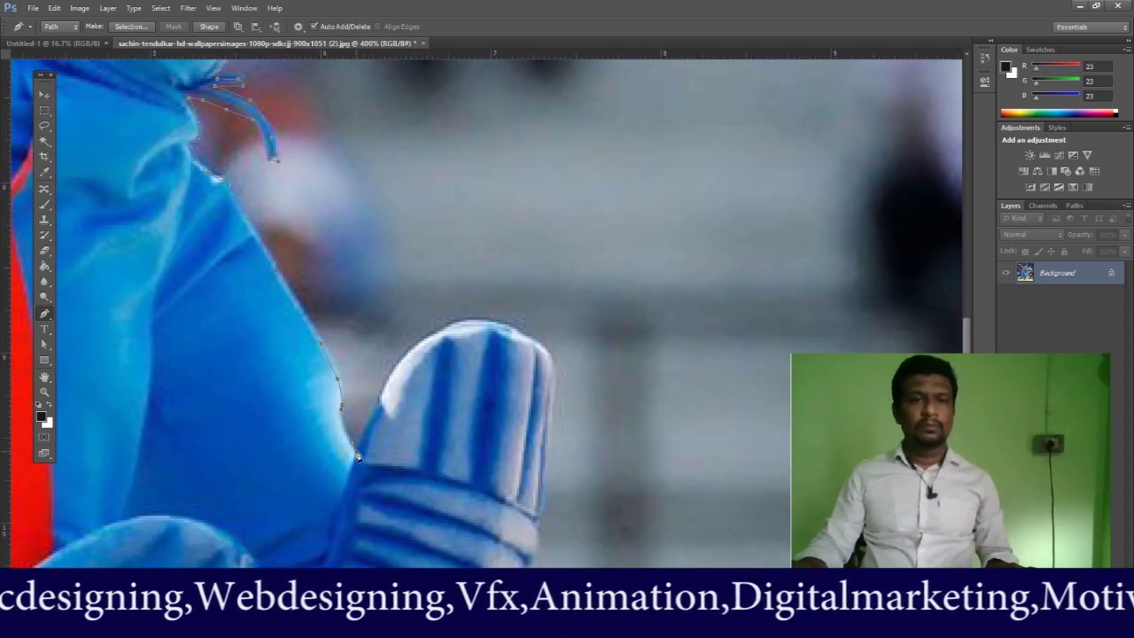
{"action": "left_click_drag", "start_coordinate": [489, 323], "coordinate": [579, 333]}
{"action": "left_click", "coordinate": [490, 323], "text": "alt"}
{"action": "left_click_drag", "start_coordinate": [558, 402], "coordinate": [549, 470]}
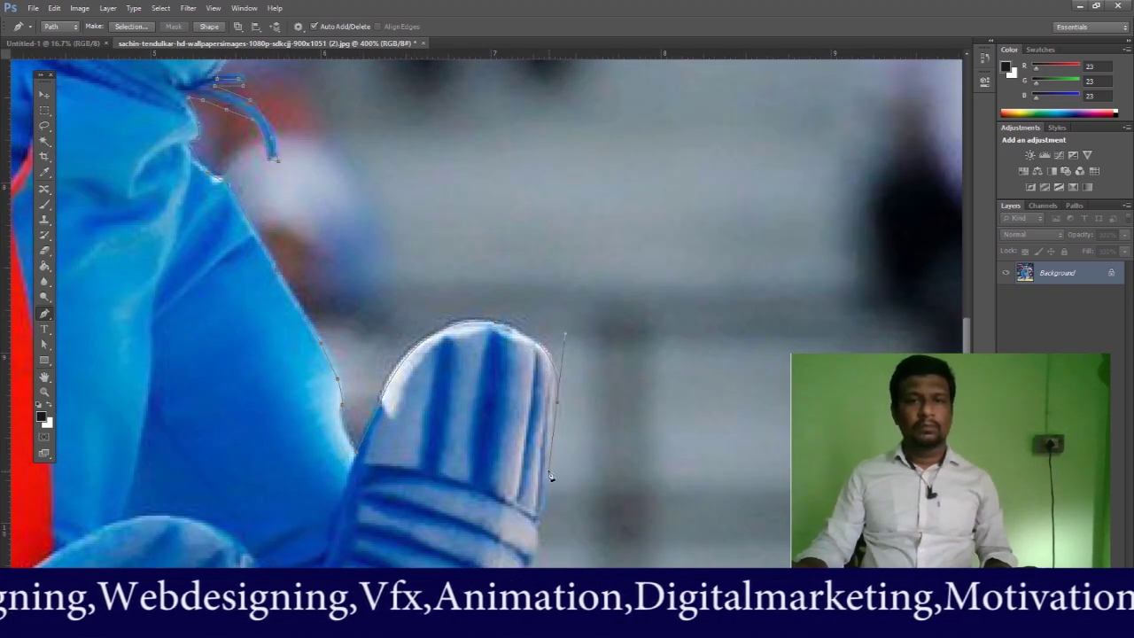
{"action": "left_click", "coordinate": [558, 402], "text": "alt"}
- Trace the front leg pad's outer edge from the knee roll down towards the ankle
{"action": "left_click_drag", "start_coordinate": [644, 421], "coordinate": [510, 183]}
{"action": "left_click_drag", "start_coordinate": [459, 319], "coordinate": [462, 221]}
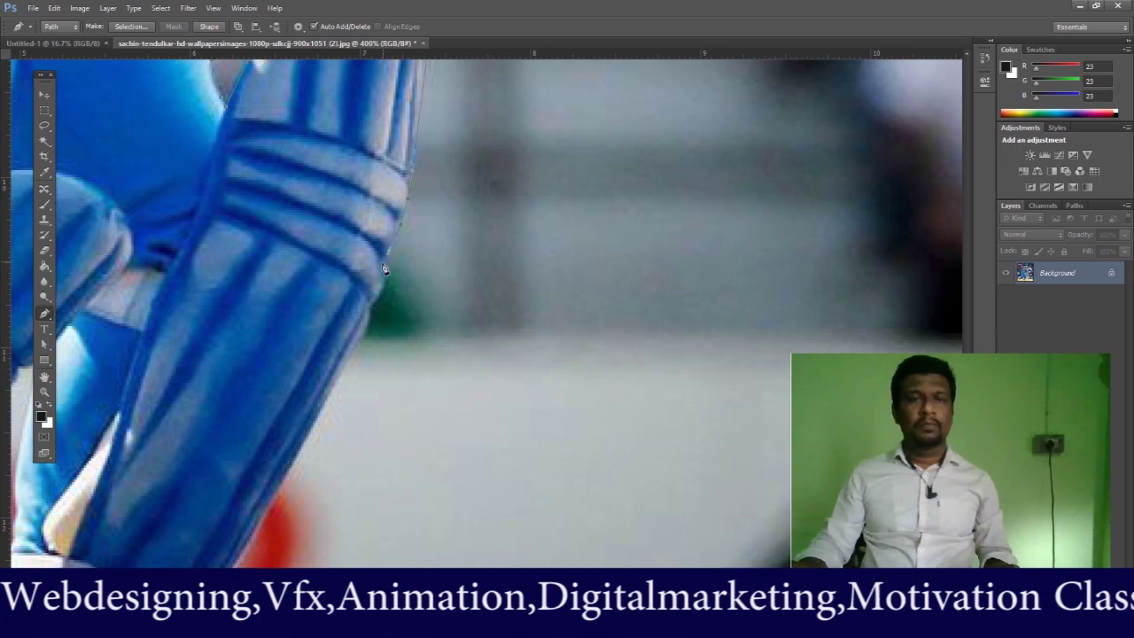
{"action": "scroll", "coordinate": [514, 278], "scroll_direction": "down", "scroll_amount": 10}
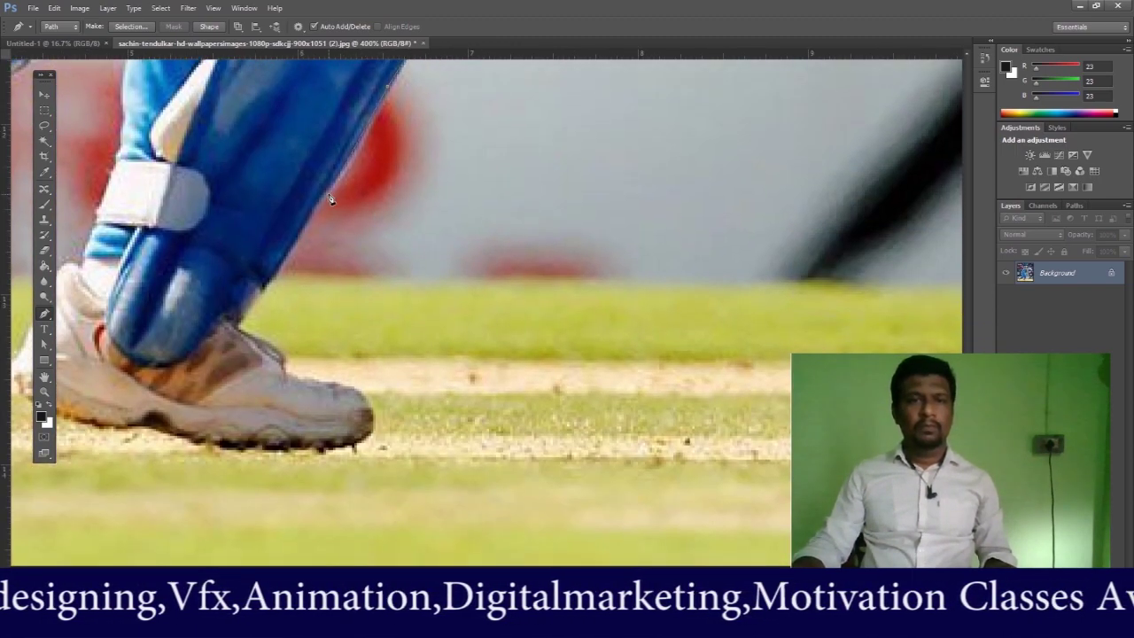
- Trace around the front shoe's toe, along its sole and up around the heel
{"action": "left_click", "coordinate": [358, 387]}
{"action": "left_click", "coordinate": [289, 448]}
{"action": "left_click", "coordinate": [193, 440]}
{"action": "left_click_drag", "start_coordinate": [136, 374], "coordinate": [383, 366]}
{"action": "left_click", "coordinate": [337, 414]}
{"action": "left_click", "coordinate": [269, 388]}
{"action": "left_click", "coordinate": [262, 364]}
{"action": "left_click", "coordinate": [278, 319]}
- Trace up the back of the front lower leg, past the white strap, to the rear leg pad
{"action": "left_click", "coordinate": [291, 290]}
{"action": "left_click", "coordinate": [315, 258]}
{"action": "left_click", "coordinate": [326, 259]}
{"action": "left_click", "coordinate": [344, 216]}
{"action": "left_click", "coordinate": [365, 152]}
{"action": "left_click", "coordinate": [370, 100]}
- Trace the rear leg pad's stepped knee edge and along the pad's underside
{"action": "left_click_drag", "start_coordinate": [418, 180], "coordinate": [408, 409]}
{"action": "left_click", "coordinate": [364, 276]}
{"action": "left_click", "coordinate": [372, 241]}
{"action": "left_click_drag", "start_coordinate": [281, 280], "coordinate": [488, 259]}
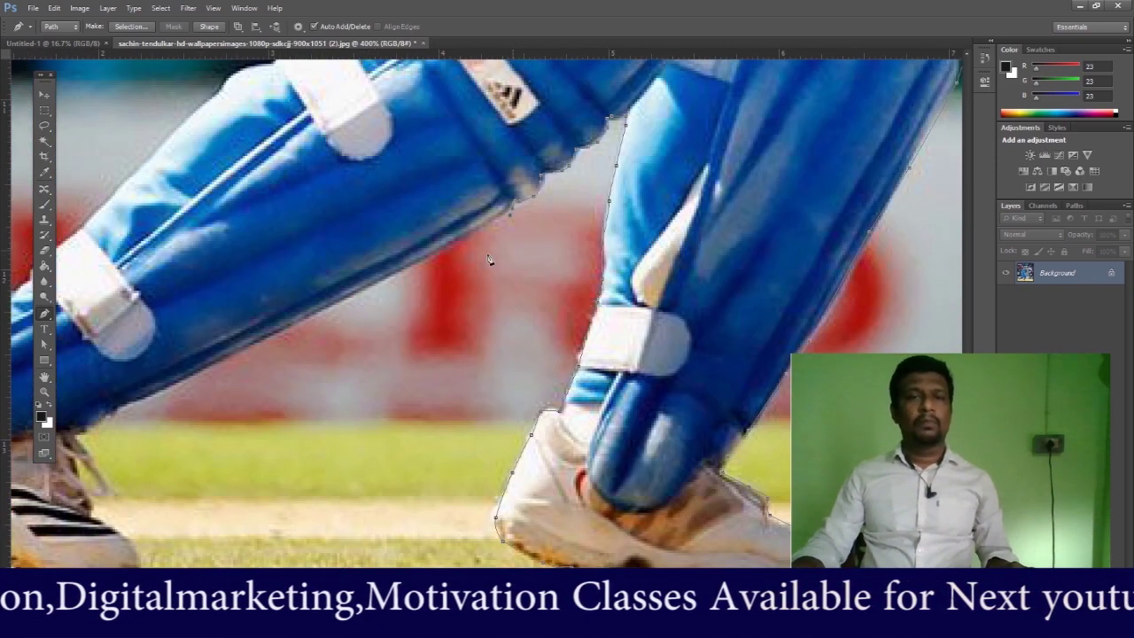
{"action": "left_click_drag", "start_coordinate": [277, 344], "coordinate": [556, 255]}
- Trace the rear shoe from the laces around the toe and sole, then up the heel to the ankle
{"action": "left_click", "coordinate": [409, 415]}
{"action": "left_click", "coordinate": [382, 434]}
{"action": "left_click", "coordinate": [429, 496]}
{"action": "left_click", "coordinate": [387, 516]}
{"action": "left_click", "coordinate": [296, 481]}
{"action": "left_click", "coordinate": [238, 439]}
{"action": "left_click", "coordinate": [180, 381]}
{"action": "left_click", "coordinate": [149, 339]}
{"action": "left_click", "coordinate": [190, 279]}
{"action": "left_click", "coordinate": [238, 246]}
- Trace the upper side of the rear leg from the lower pad strap along the calf to the upper strap
{"action": "left_click_drag", "start_coordinate": [466, 235], "coordinate": [462, 267]}
{"action": "left_click", "coordinate": [320, 227]}
{"action": "left_click", "coordinate": [368, 184]}
{"action": "left_click_drag", "start_coordinate": [412, 152], "coordinate": [352, 291]}
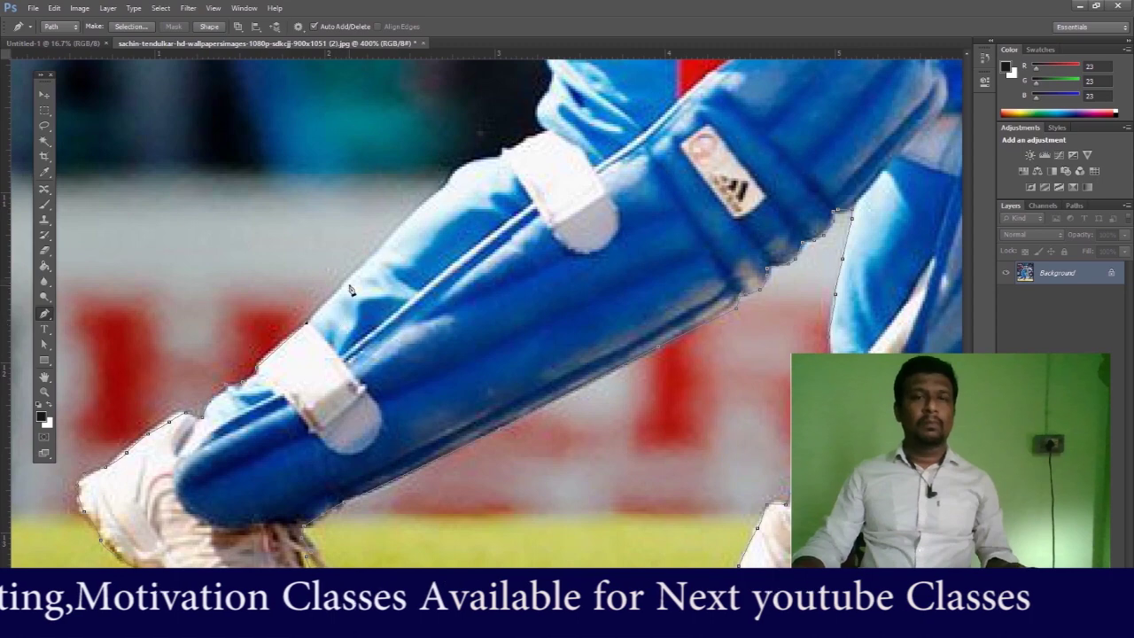
{"action": "left_click", "coordinate": [346, 281]}
{"action": "left_click", "coordinate": [408, 216]}
{"action": "left_click", "coordinate": [442, 190]}
{"action": "left_click", "coordinate": [453, 170]}
{"action": "left_click", "coordinate": [504, 156]}
{"action": "left_click", "coordinate": [544, 130]}
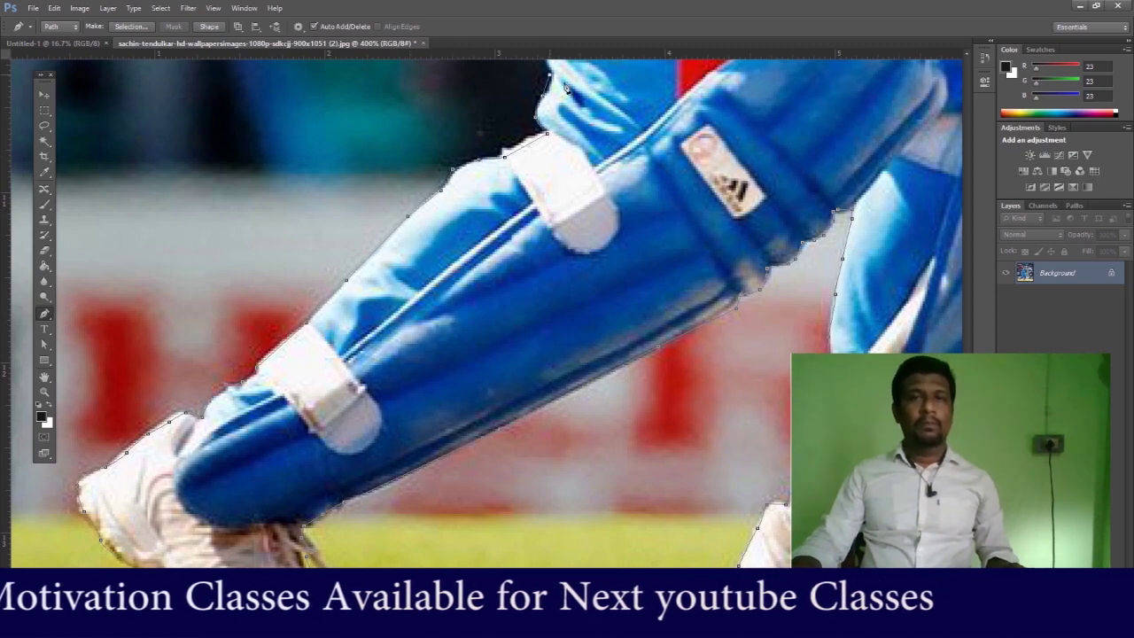
- Trace the folds behind the rear knee and the back edge of the trouser thigh
{"action": "left_click_drag", "start_coordinate": [562, 113], "coordinate": [550, 310]}
{"action": "left_click", "coordinate": [530, 256]}
{"action": "left_click", "coordinate": [530, 228]}
{"action": "left_click_drag", "start_coordinate": [618, 206], "coordinate": [619, 337]}
{"action": "left_click", "coordinate": [512, 234]}
{"action": "left_click", "coordinate": [506, 205]}
{"action": "left_click", "coordinate": [500, 174]}
- Curve the path around the seat of the trousers to the waistband and close it at the jersey's back hem
{"action": "left_click_drag", "start_coordinate": [537, 175], "coordinate": [539, 381]}
{"action": "left_click", "coordinate": [463, 250]}
{"action": "left_click_drag", "start_coordinate": [483, 241], "coordinate": [521, 187]}
{"action": "left_click", "coordinate": [488, 222], "text": "alt"}
{"action": "left_click", "coordinate": [526, 163]}
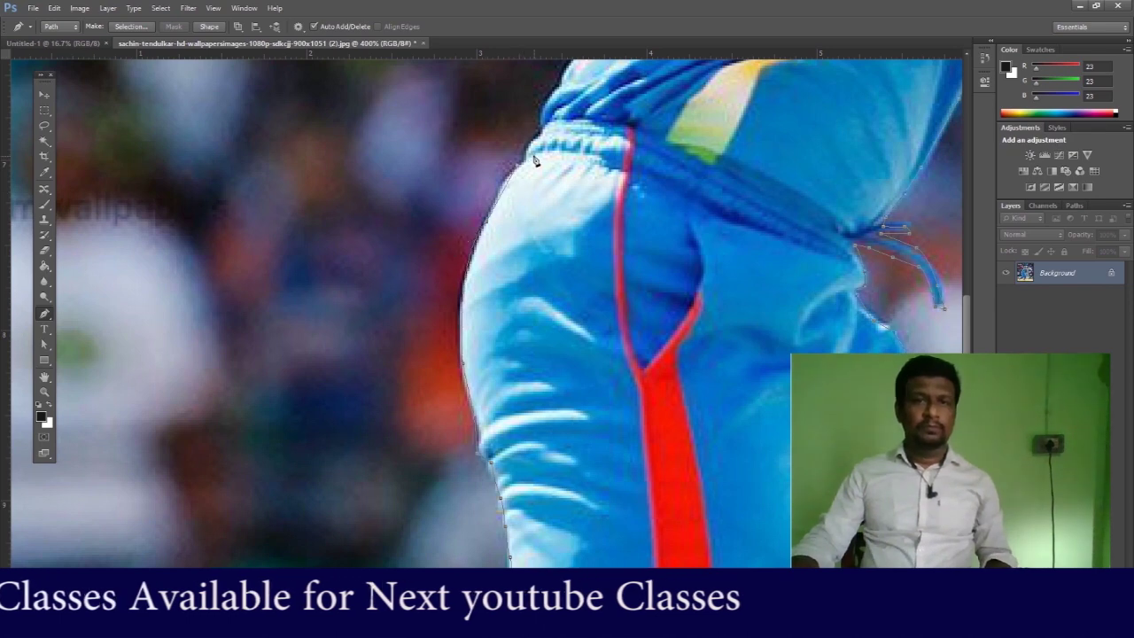
{"action": "left_click_drag", "start_coordinate": [616, 154], "coordinate": [575, 331]}
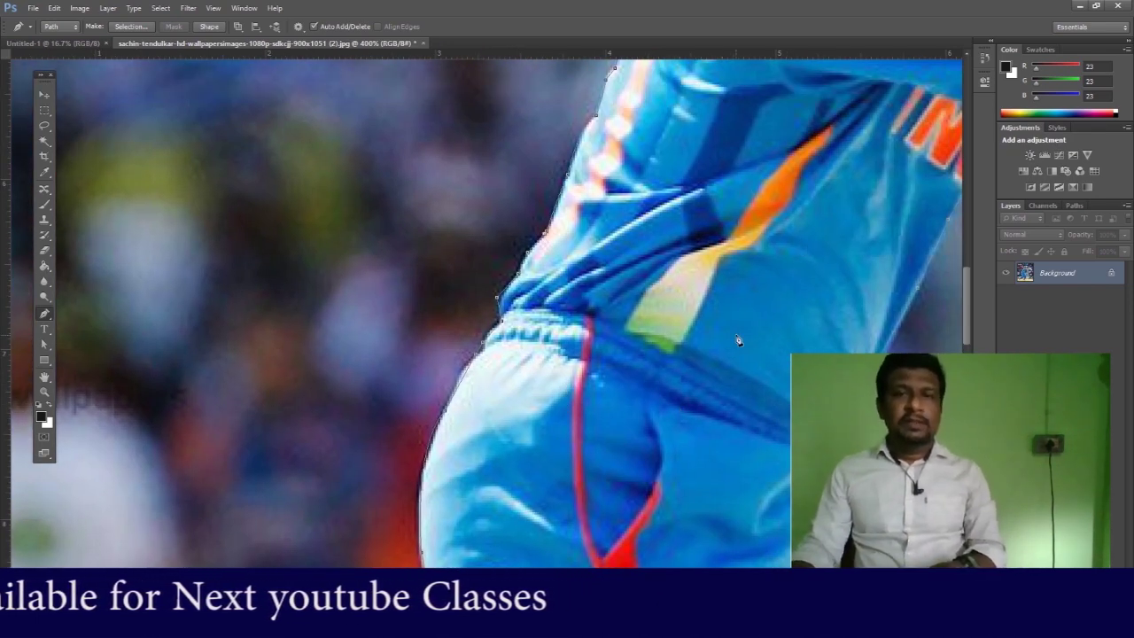
- Convert the finished path into a new anti-aliased selection with a feather radius of 2.4 pixels
{"action": "key", "text": "ctrl+minus"}
{"action": "key", "text": "ctrl+minus"}
{"action": "key", "text": "ctrl+minus"}
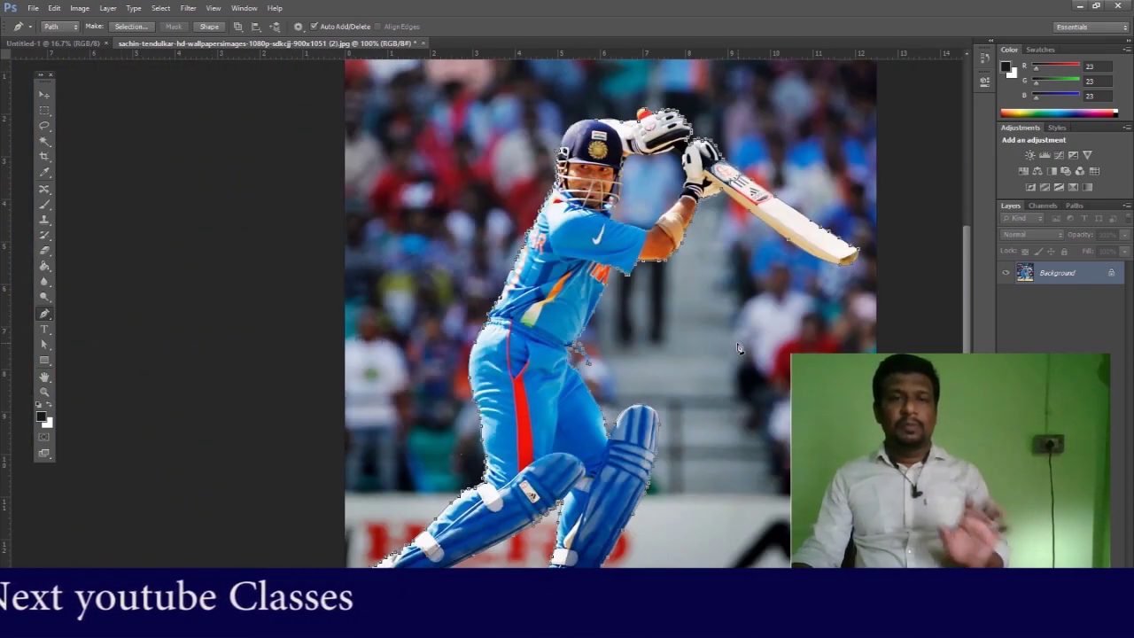
{"action": "key", "text": "ctrl+minus"}
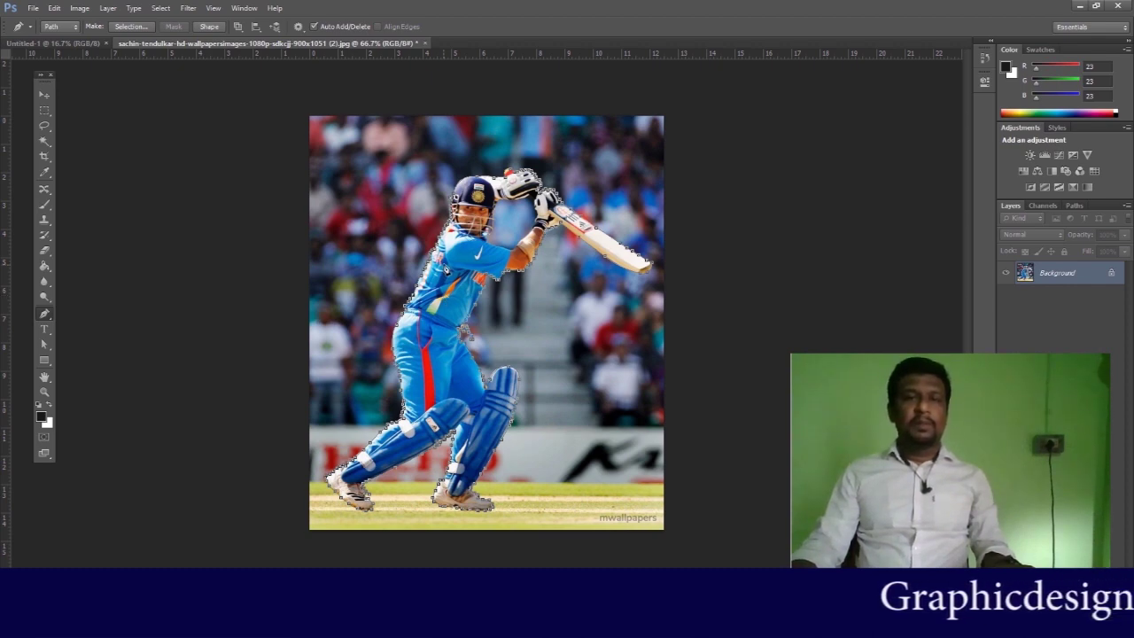
{"action": "right_click", "coordinate": [445, 268]}
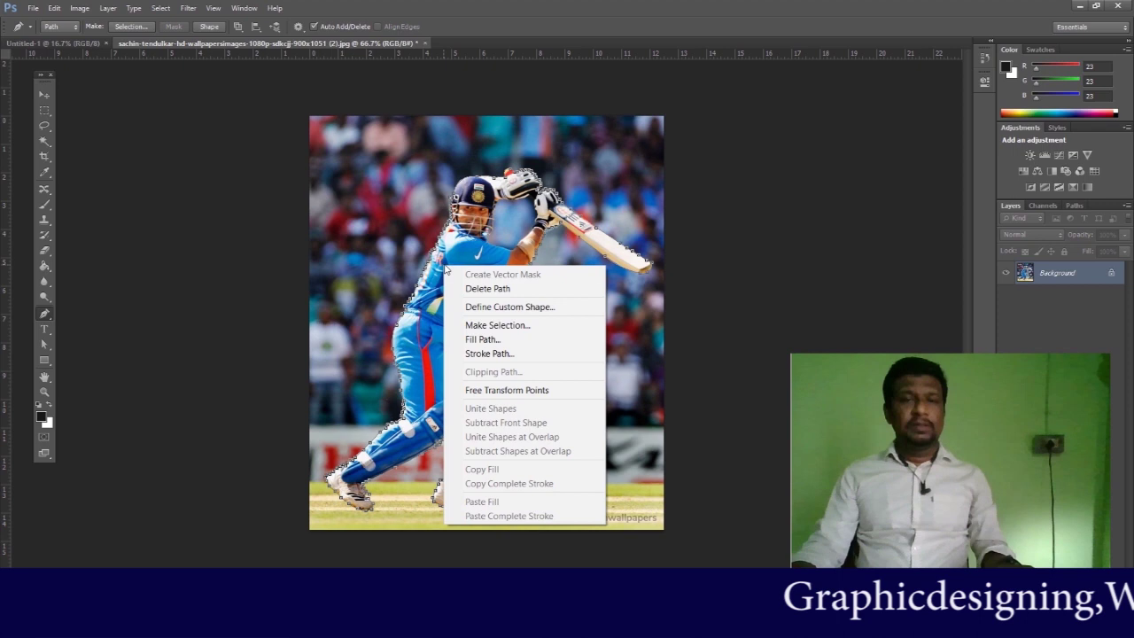
{"action": "left_click", "coordinate": [504, 333]}
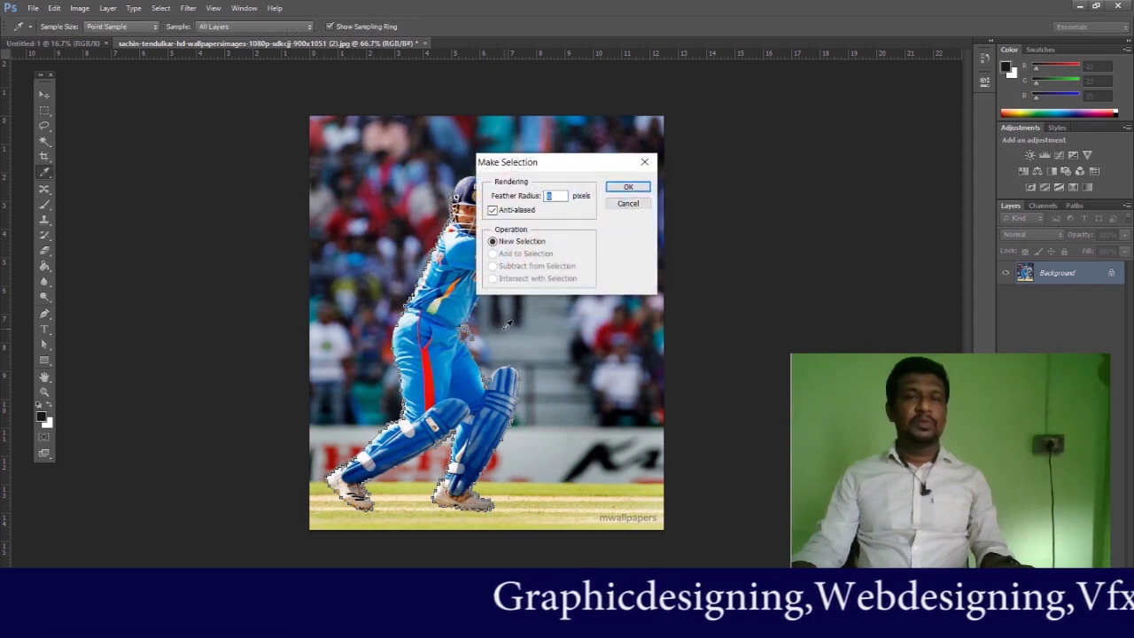
{"action": "left_click_drag", "start_coordinate": [511, 164], "coordinate": [606, 147]}
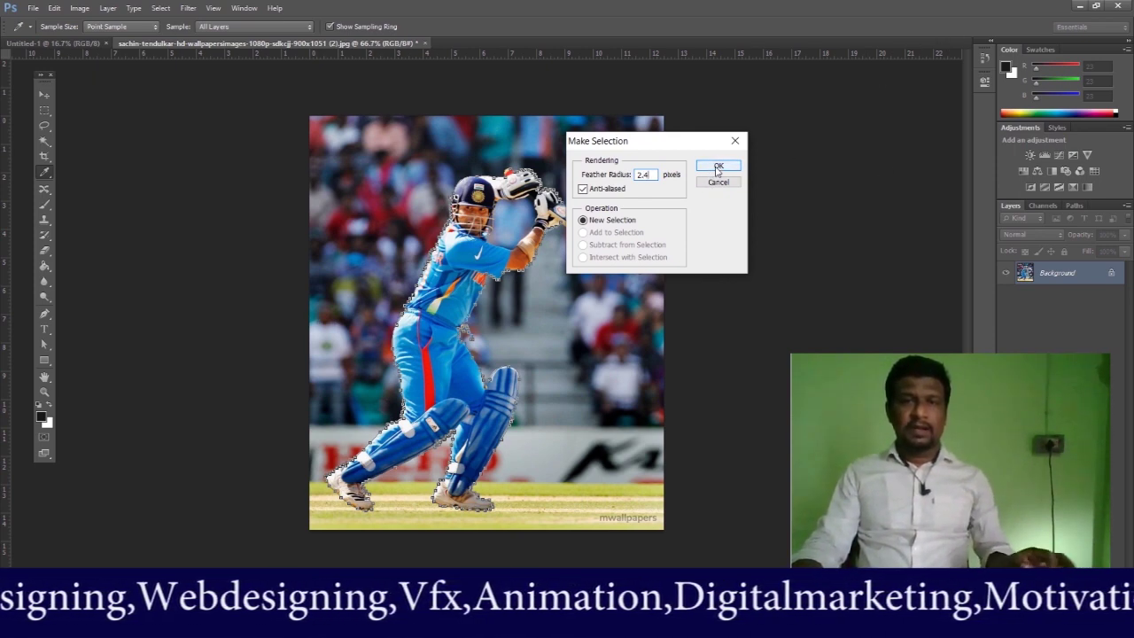
{"action": "left_click", "coordinate": [718, 167]}
{"action": "key", "text": "p"}
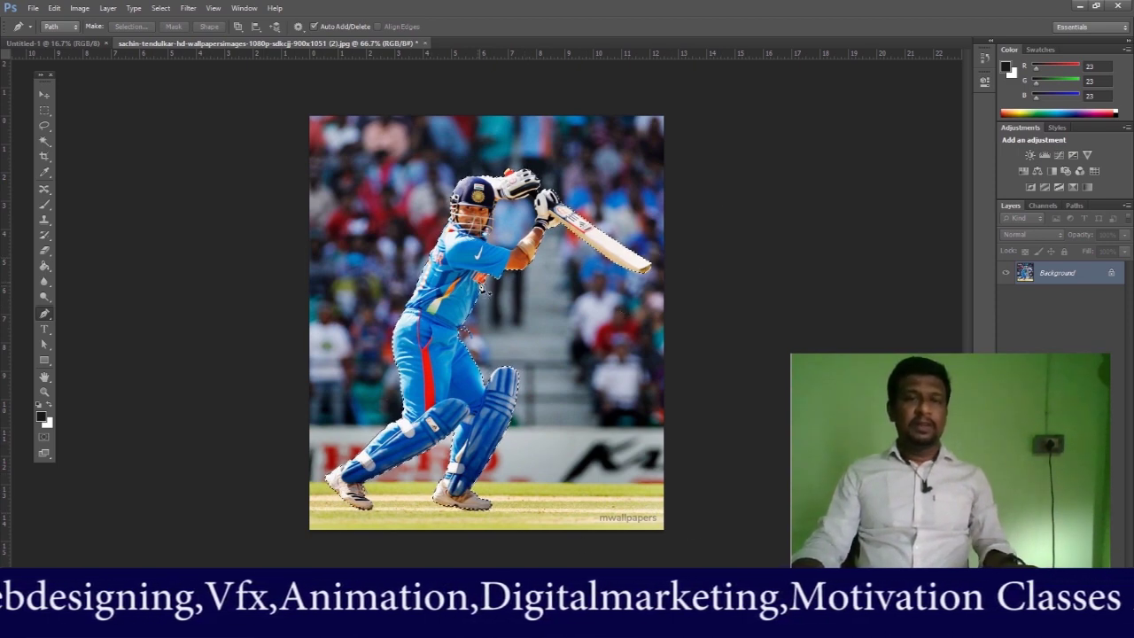
{"action": "key", "text": "ctrl+plus"}
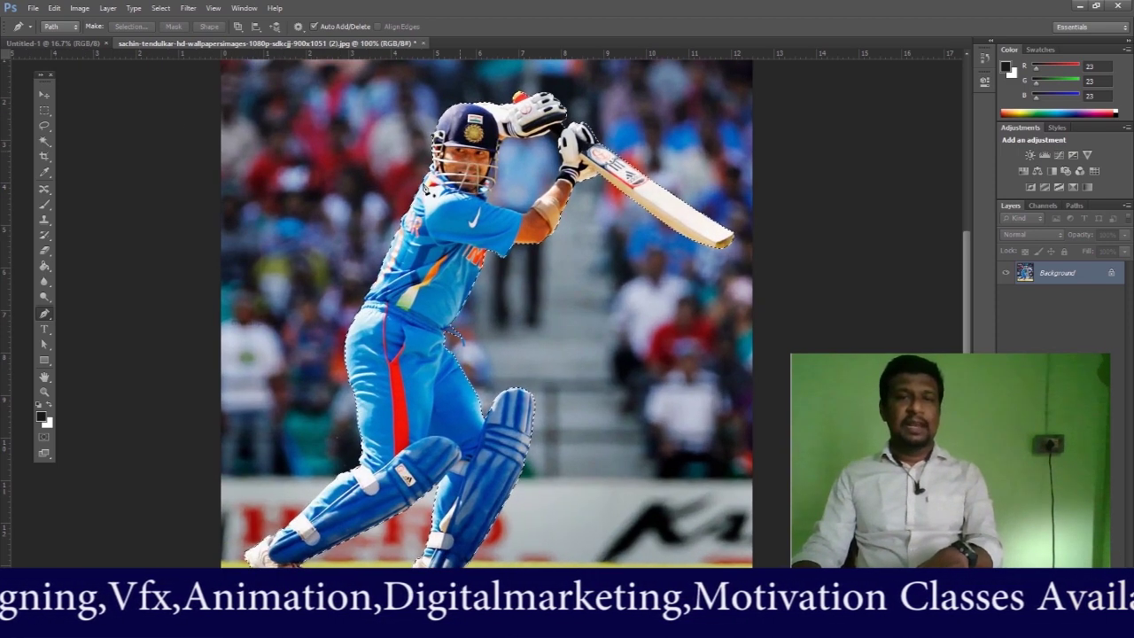
{"action": "key", "text": "ctrl+minus"}
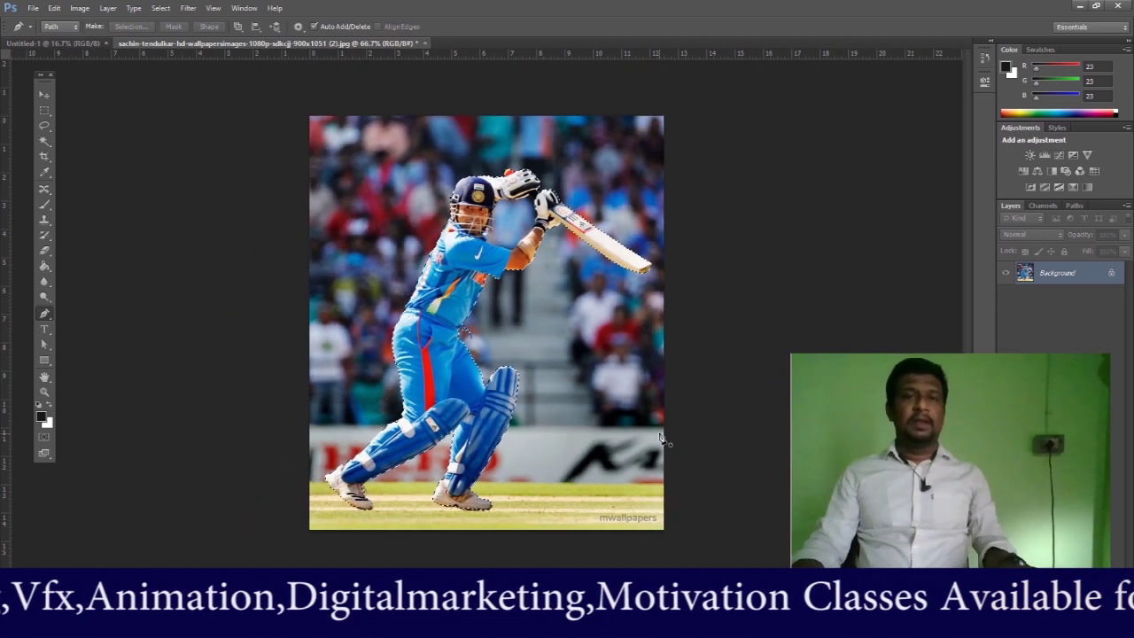
- In the Untitled-1 document, draw a rectangle shape of about 3526 × 3532 px over the canvas
{"action": "left_click", "coordinate": [48, 44]}
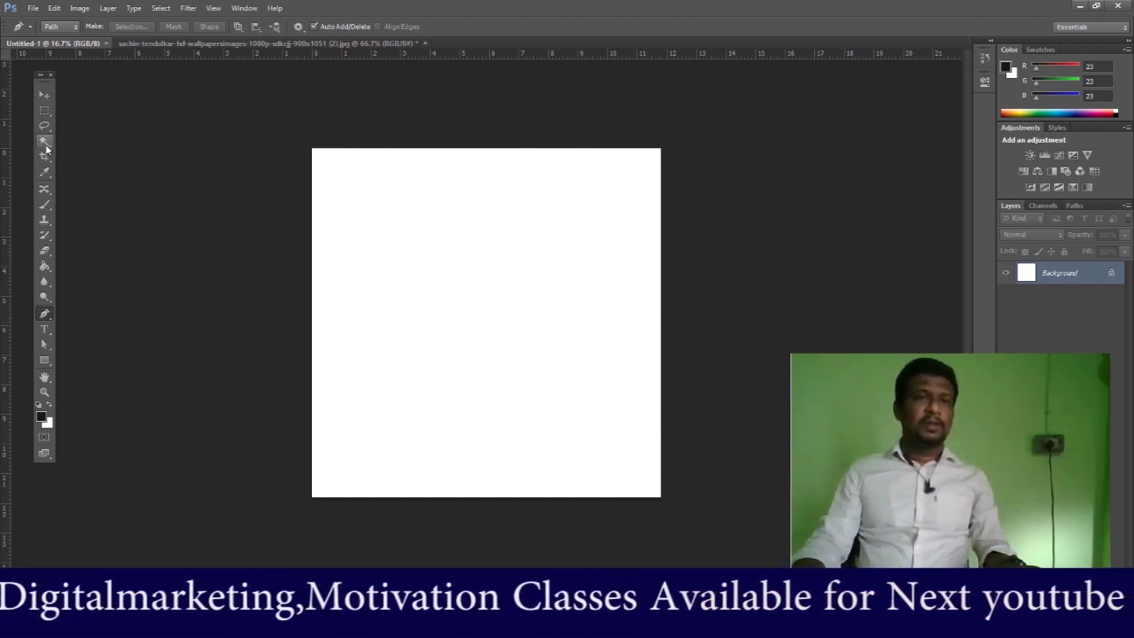
{"action": "left_click", "coordinate": [44, 361]}
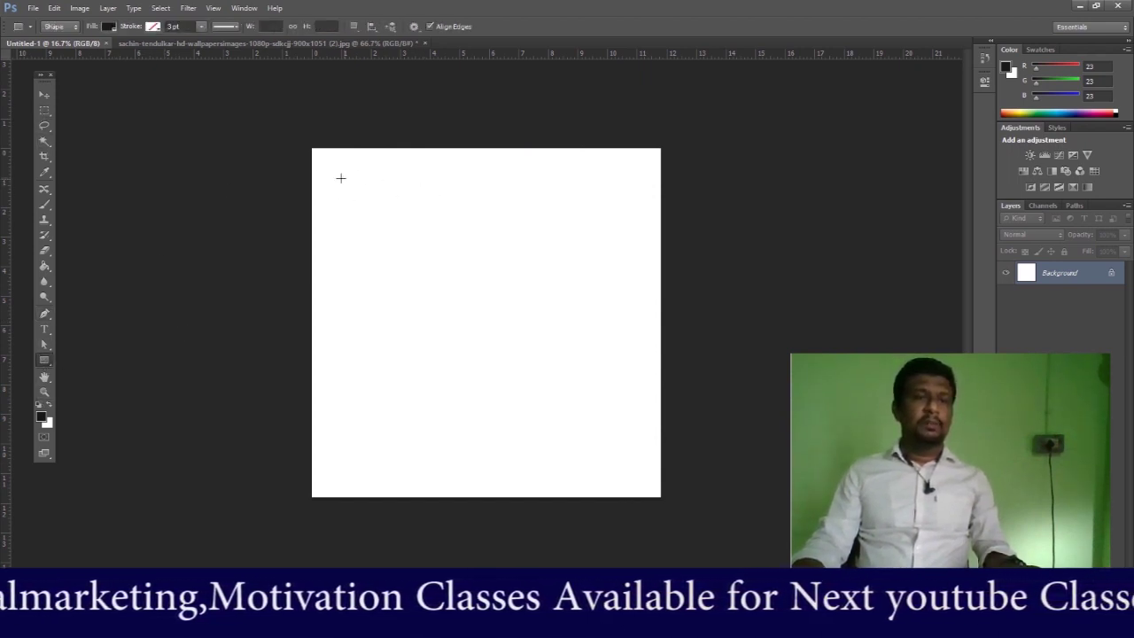
{"action": "left_click_drag", "start_coordinate": [338, 262], "coordinate": [659, 498]}
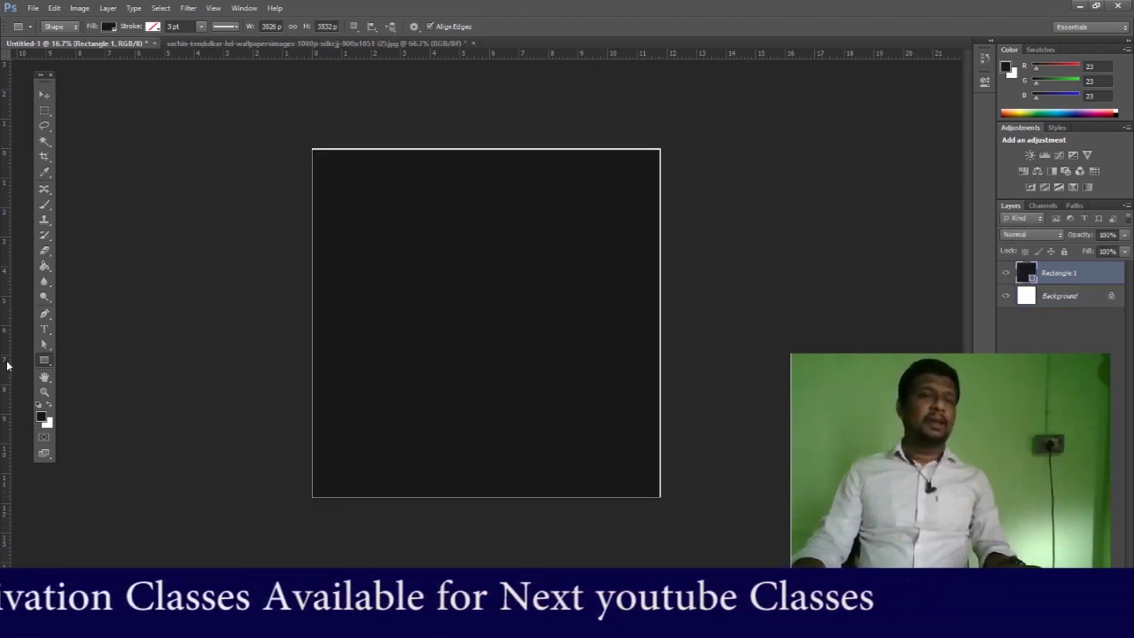
- Change the rectangle's fill to a very dark green custom colour
{"action": "left_click", "coordinate": [108, 27]}
{"action": "left_click", "coordinate": [166, 49]}
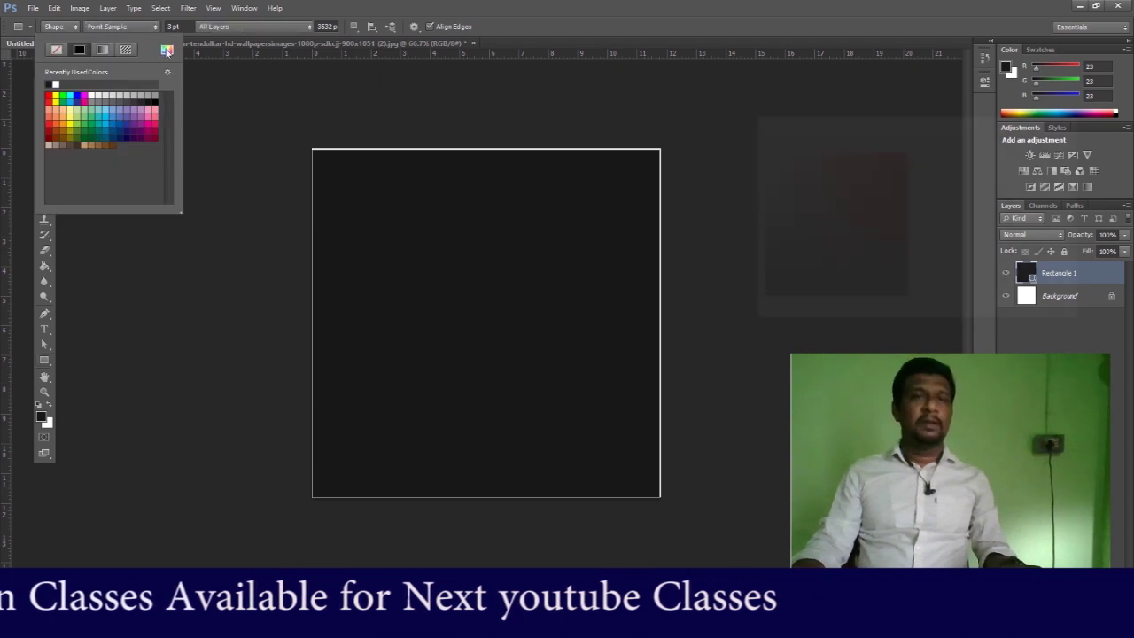
{"action": "left_click", "coordinate": [921, 233]}
{"action": "left_click_drag", "start_coordinate": [892, 269], "coordinate": [890, 282]}
{"action": "left_click", "coordinate": [1041, 143]}
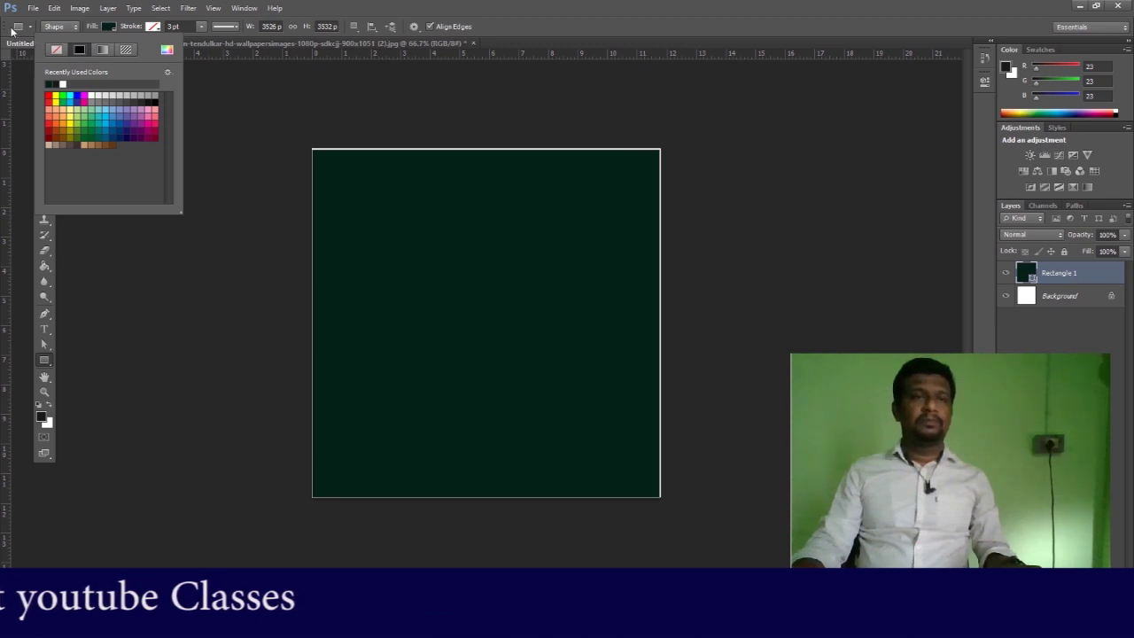
{"action": "left_click", "coordinate": [12, 31]}
- Enlarge the rectangle about its centre to about 104.76% so it extends past all canvas edges
{"action": "left_click", "coordinate": [42, 97]}
{"action": "right_click", "coordinate": [357, 277]}
{"action": "left_click", "coordinate": [406, 287]}
{"action": "mouse_move", "coordinate": [468, 285]}
{"action": "left_mouse_down"}
{"action": "mouse_move", "coordinate": [473, 272]}
{"action": "mouse_move", "coordinate": [468, 283]}
{"action": "left_mouse_up"}
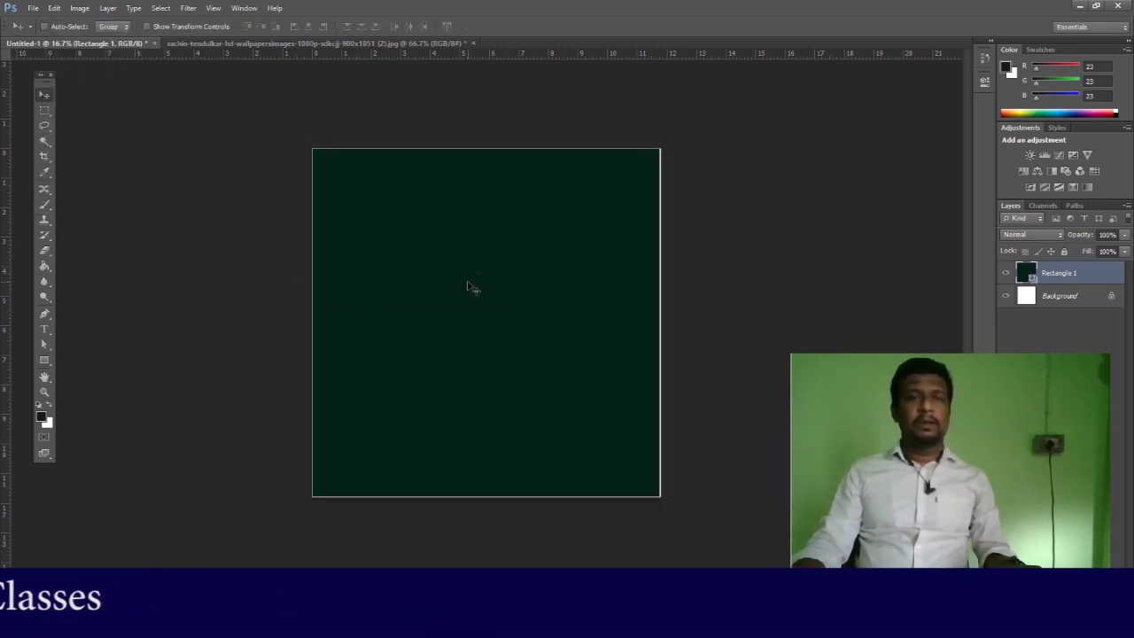
{"action": "key", "text": "ctrl+t"}
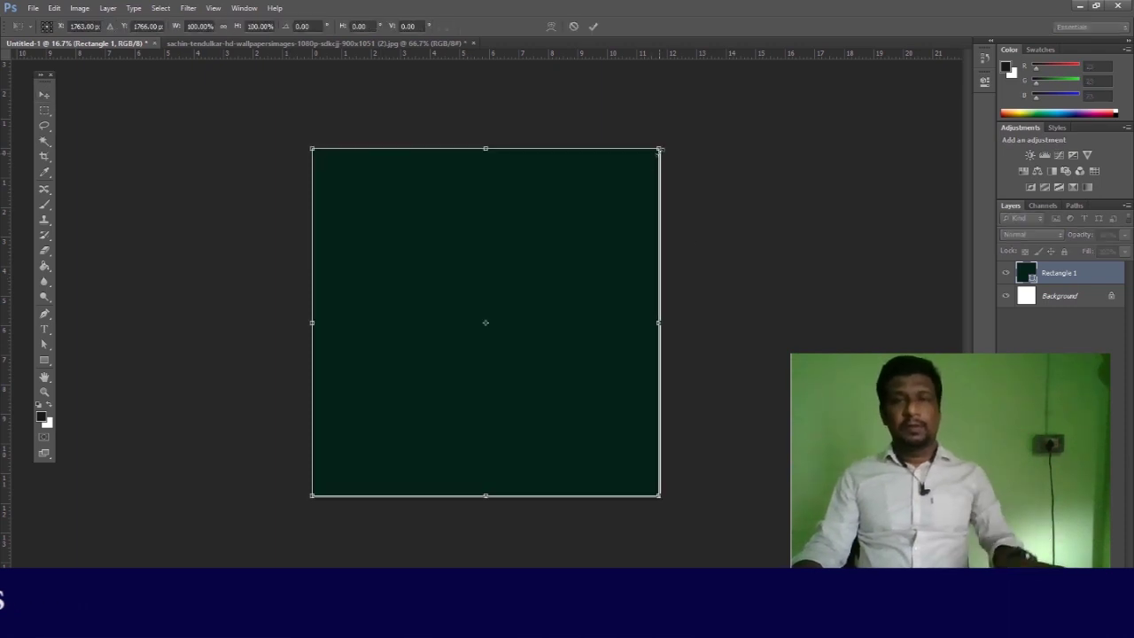
{"action": "left_click_drag", "start_coordinate": [659, 150], "coordinate": [670, 142]}
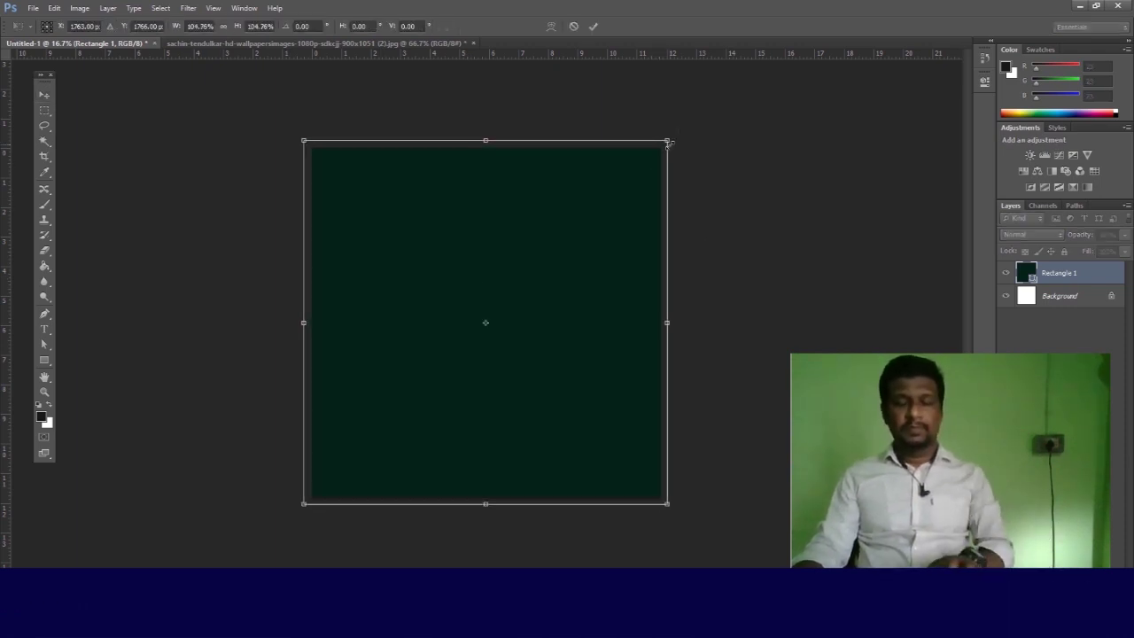
{"action": "key", "text": "Return"}
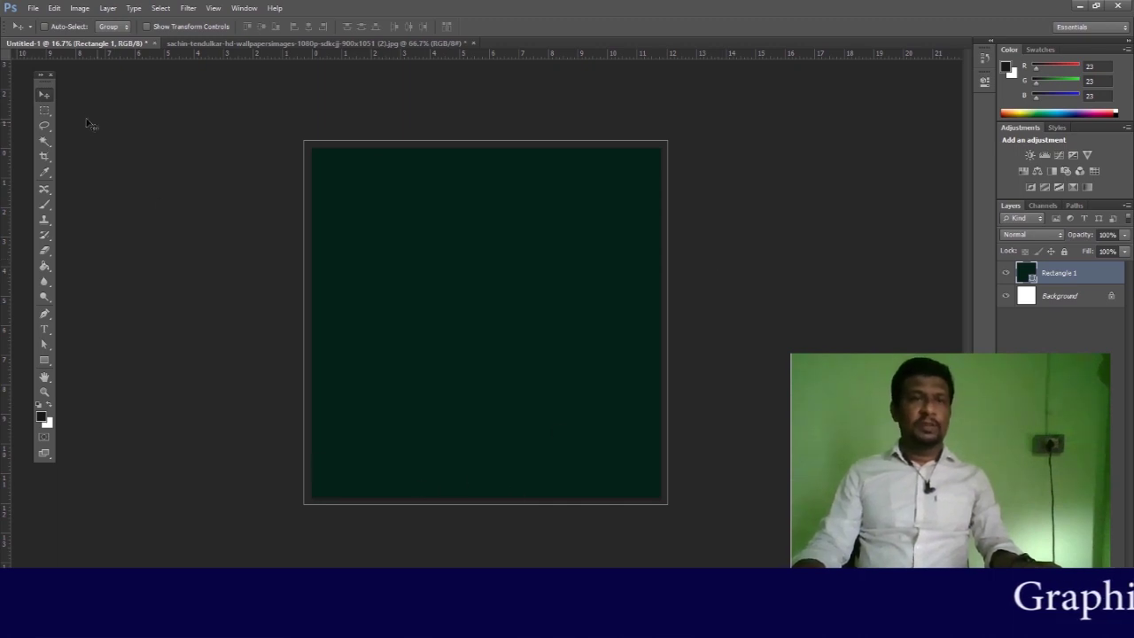
- Copy the selected batsman from the photo document onto the dark green canvas of Untitled-1 with the Move tool
{"action": "left_click", "coordinate": [200, 43]}
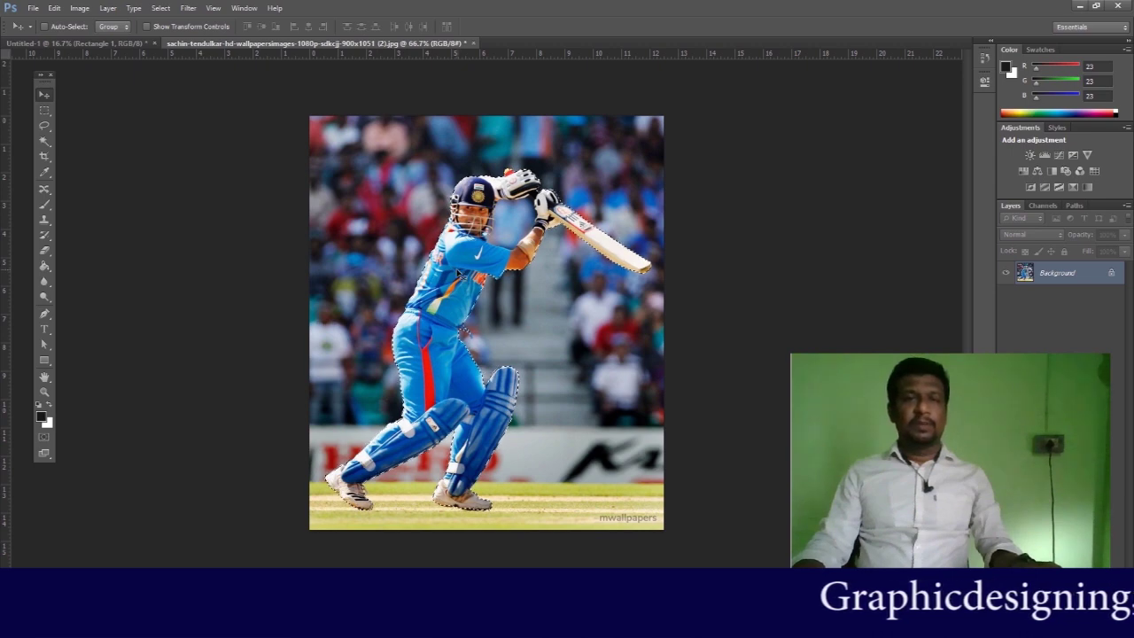
{"action": "left_click_drag", "start_coordinate": [460, 278], "coordinate": [459, 275]}
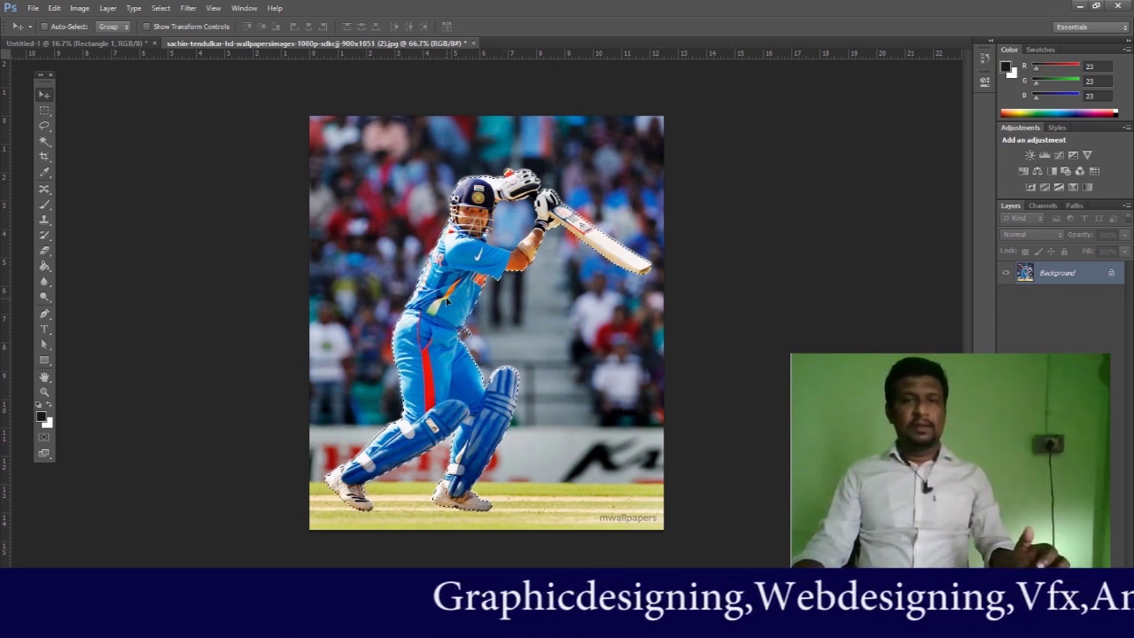
{"action": "left_click_drag", "start_coordinate": [456, 272], "coordinate": [385, 292]}
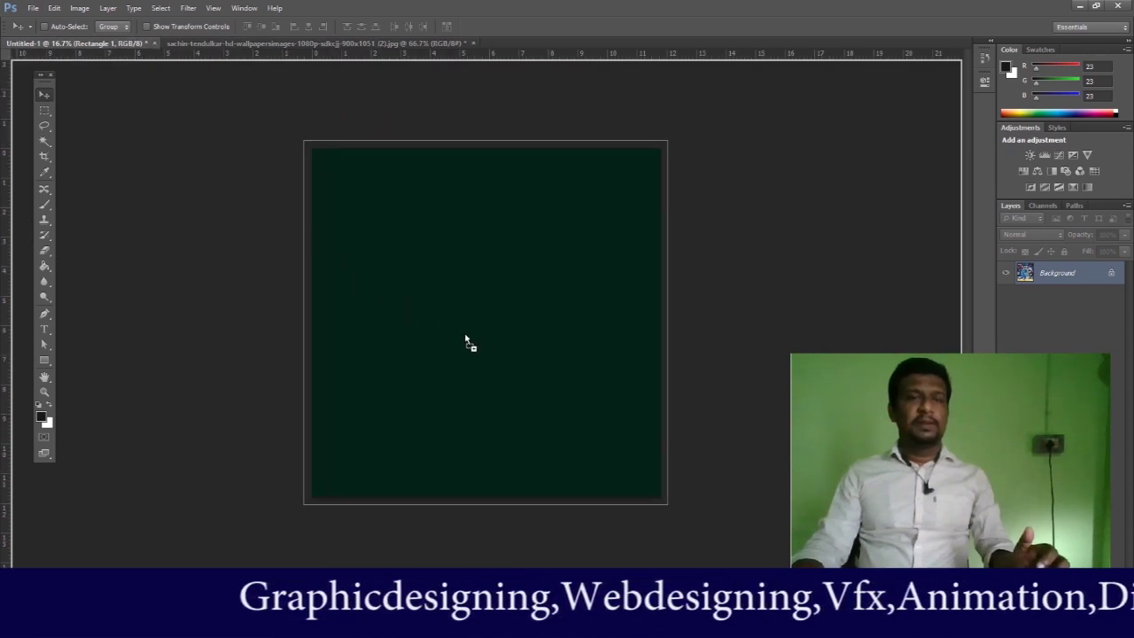
{"action": "left_click_drag", "start_coordinate": [465, 340], "coordinate": [445, 366]}
- Scale the batsman cutout proportionally about its centre to about 303.8% with Free Transform
{"action": "left_click", "coordinate": [54, 8]}
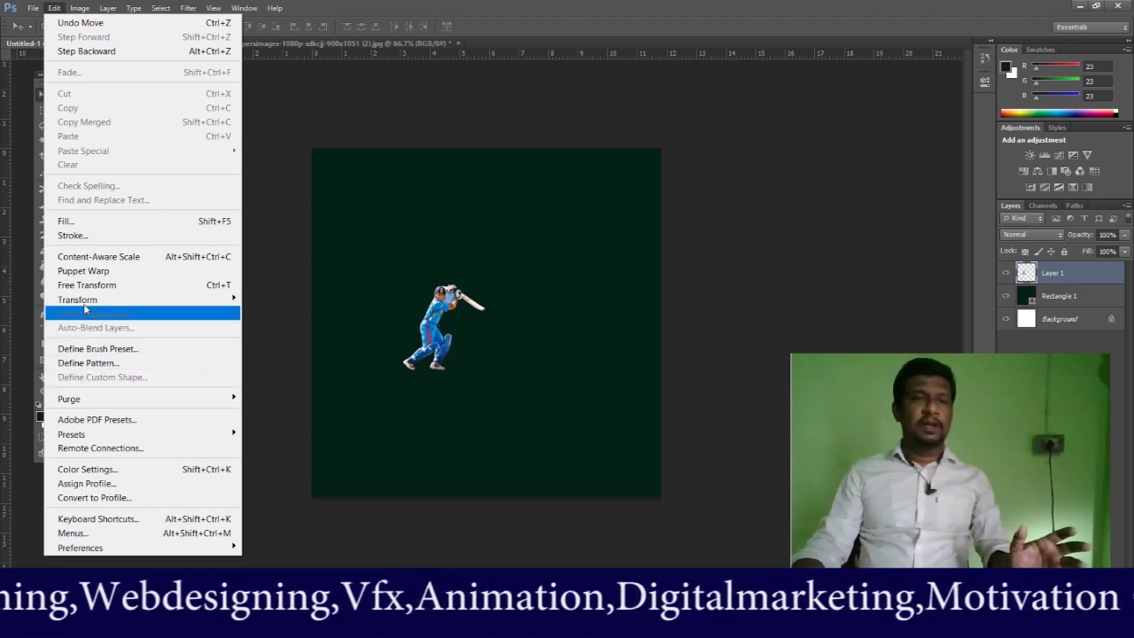
{"action": "mouse_move", "coordinate": [88, 307]}
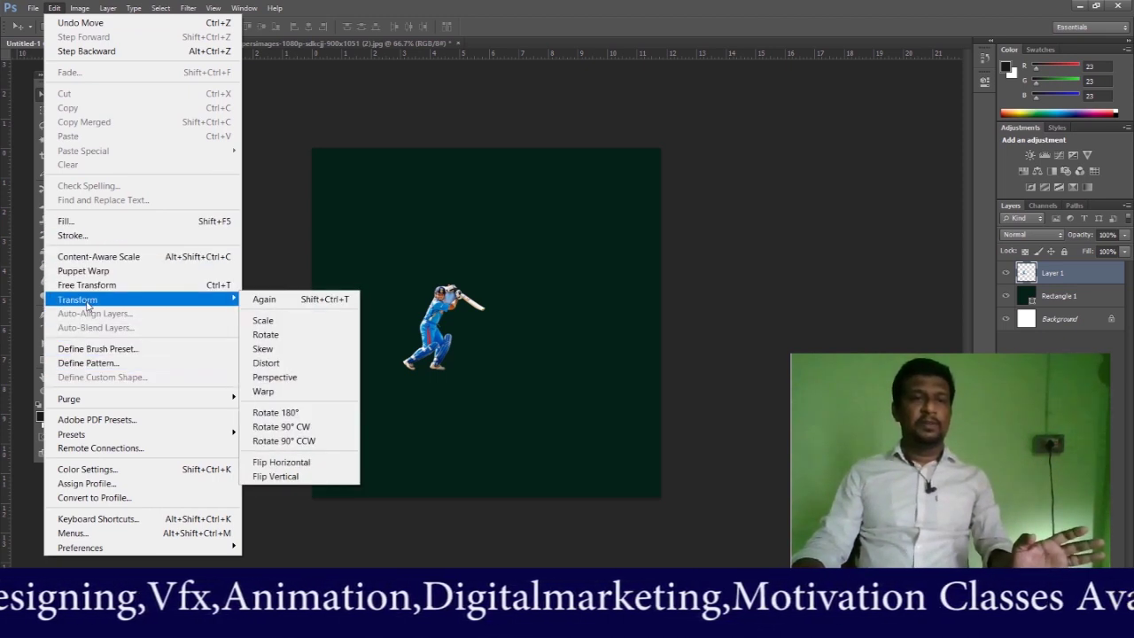
{"action": "left_click", "coordinate": [83, 285]}
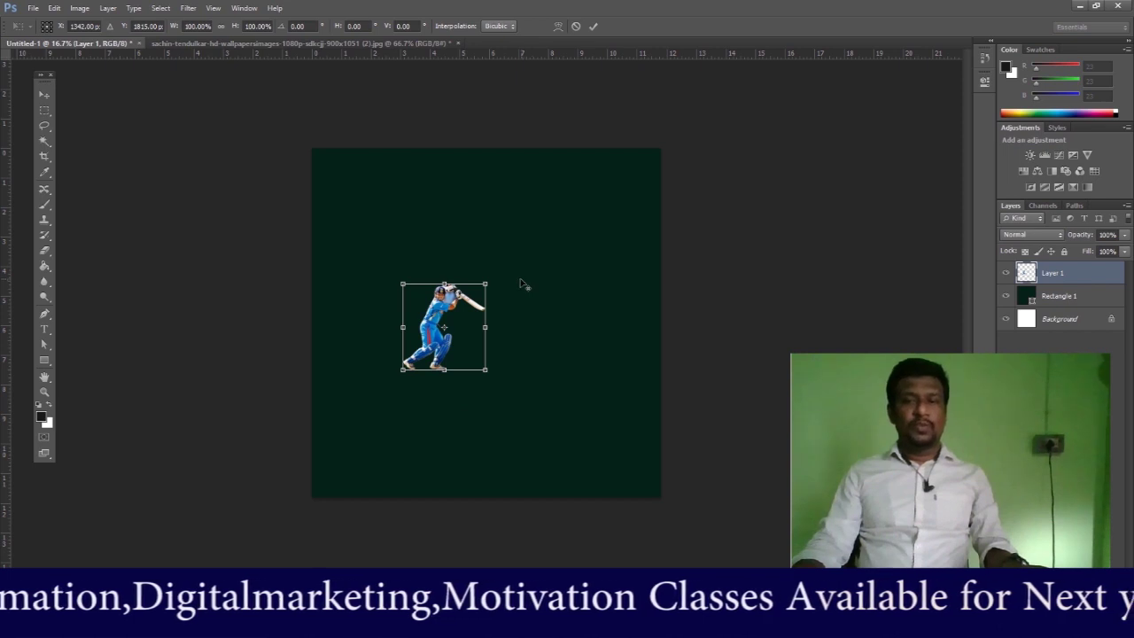
{"action": "left_click_drag", "start_coordinate": [486, 285], "coordinate": [572, 197]}
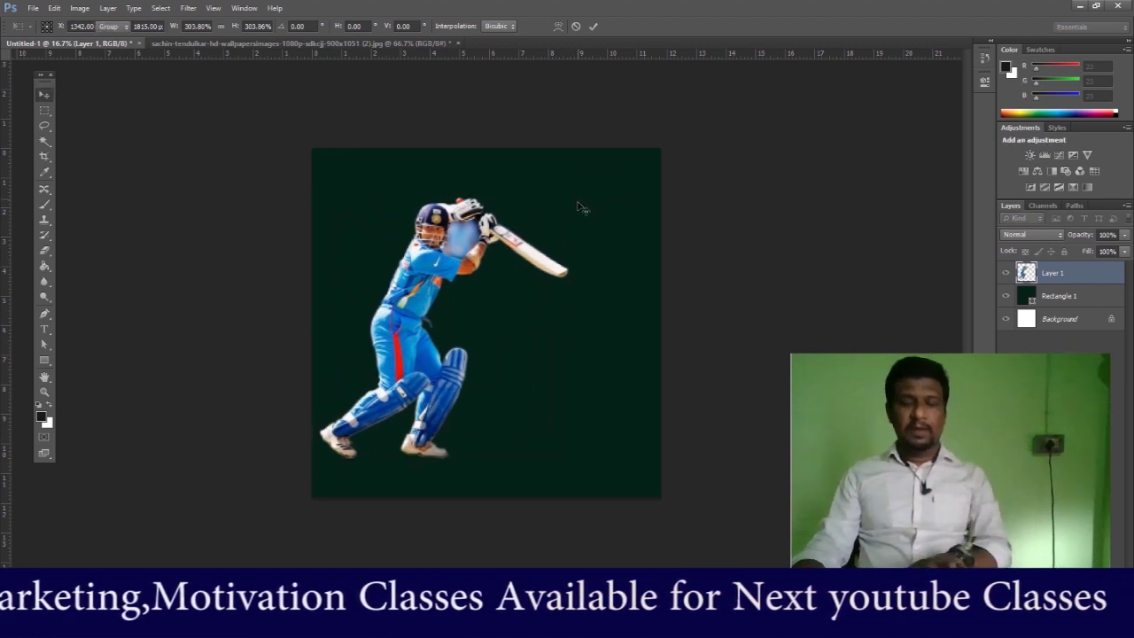
{"action": "key", "text": "Return"}
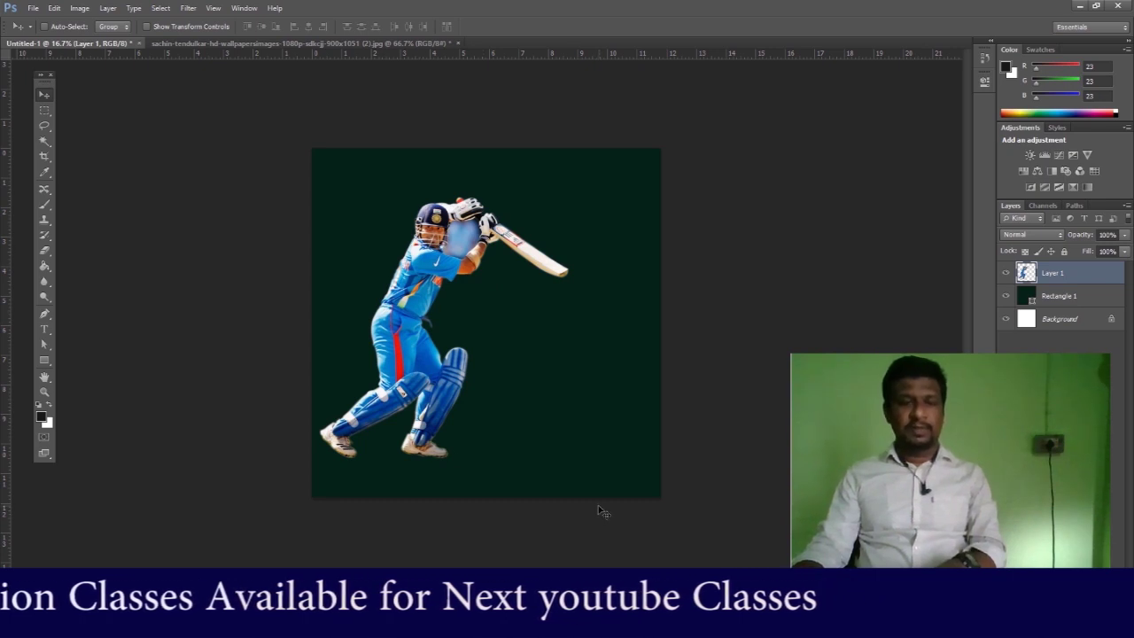
- Draw a closed Pen tool path around the leftover blue background patch between the batsman's helmet, gloves and arm
{"action": "key", "text": "ctrl+plus"}
{"action": "key", "text": "ctrl+plus"}
{"action": "key", "text": "ctrl+plus"}
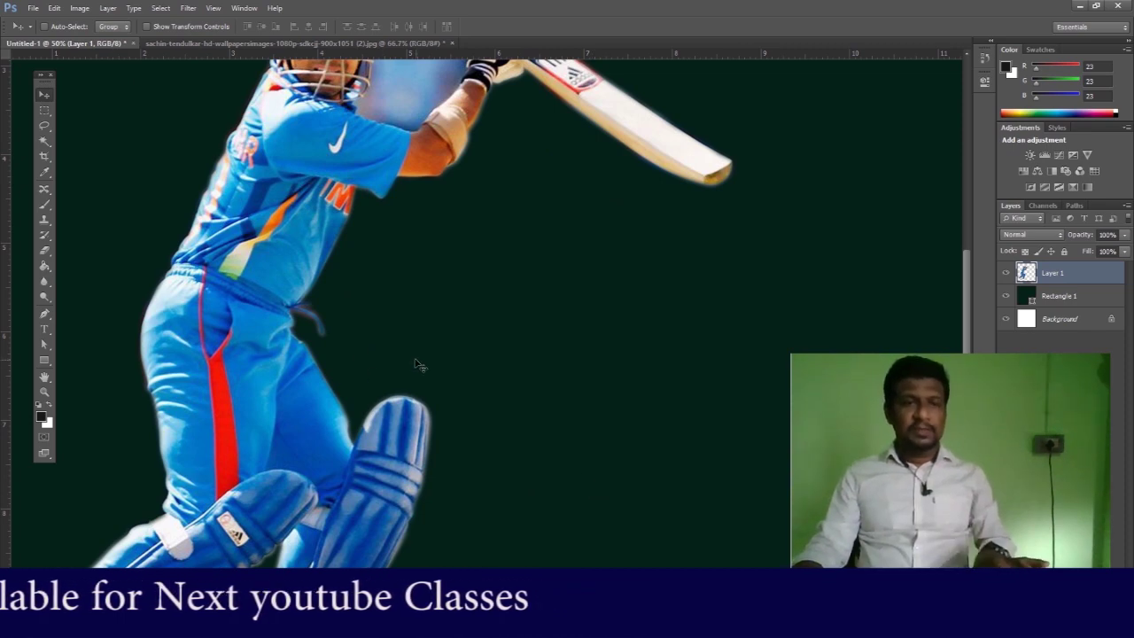
{"action": "left_click", "coordinate": [43, 382]}
{"action": "left_click_drag", "start_coordinate": [229, 411], "coordinate": [399, 234]}
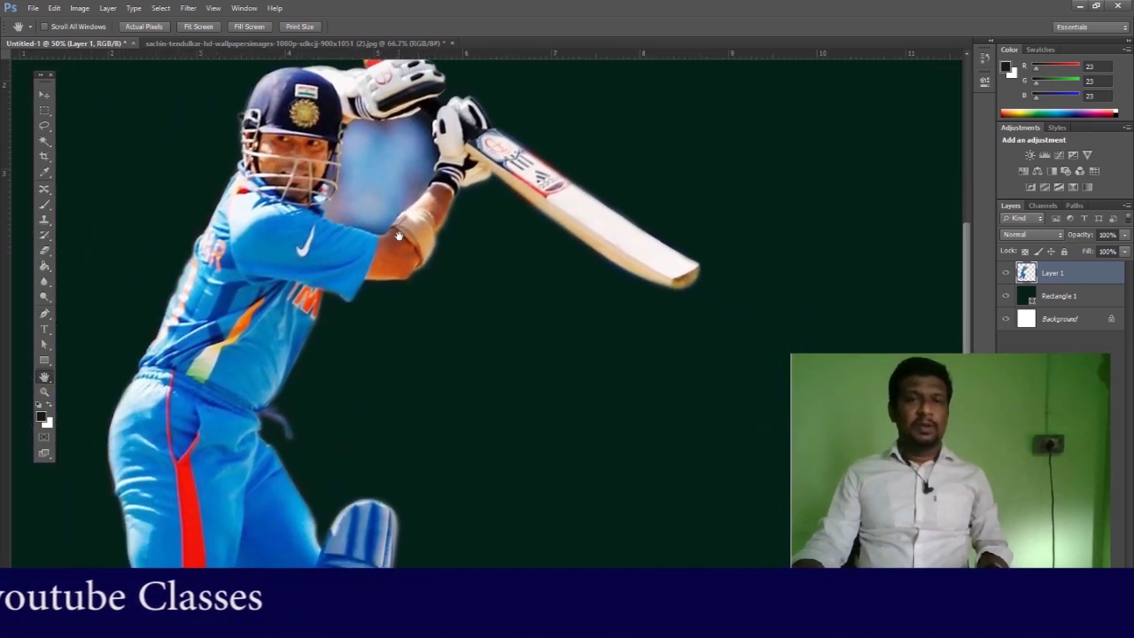
{"action": "left_click", "coordinate": [42, 316]}
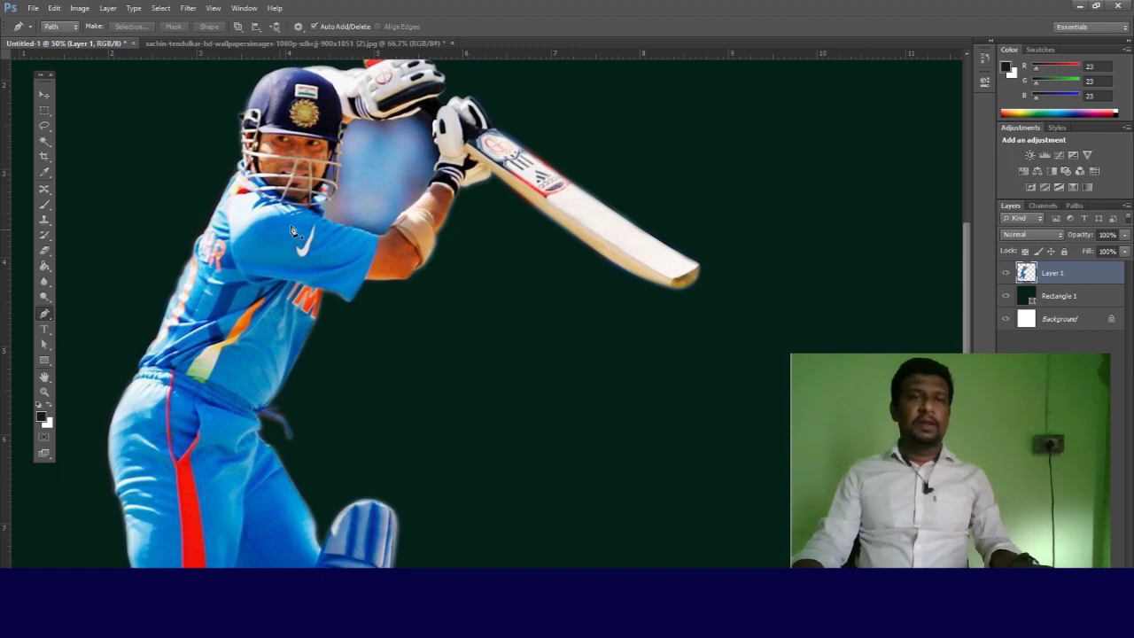
{"action": "left_click", "coordinate": [360, 126]}
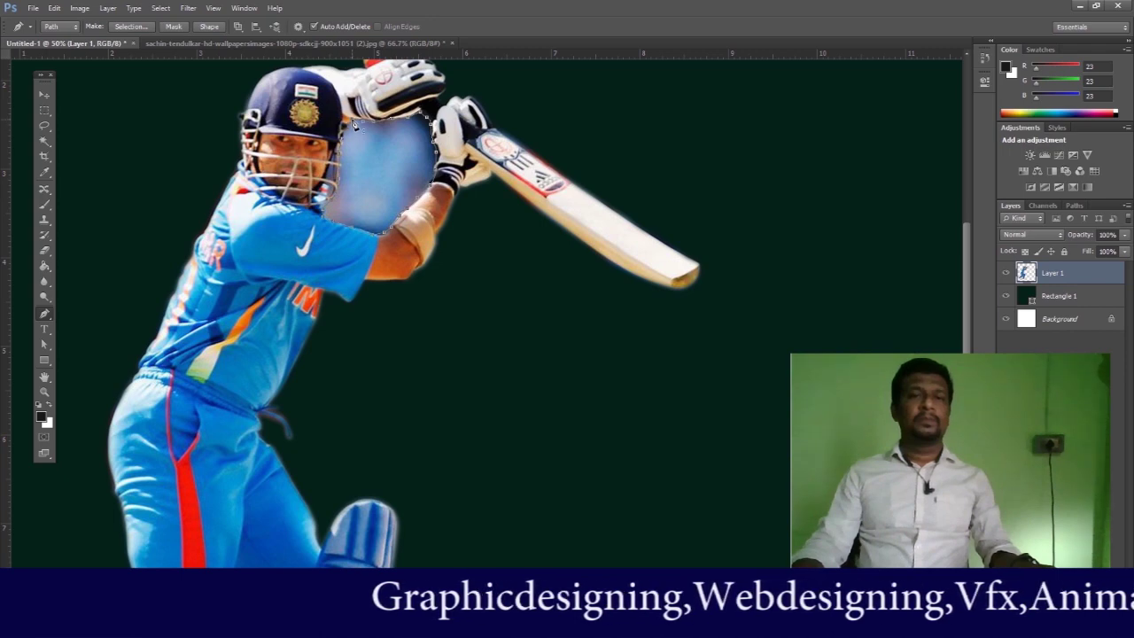
- Convert the path around the blue patch into a new anti-aliased selection with a 2.4-pixel feather radius
{"action": "right_click", "coordinate": [377, 162]}
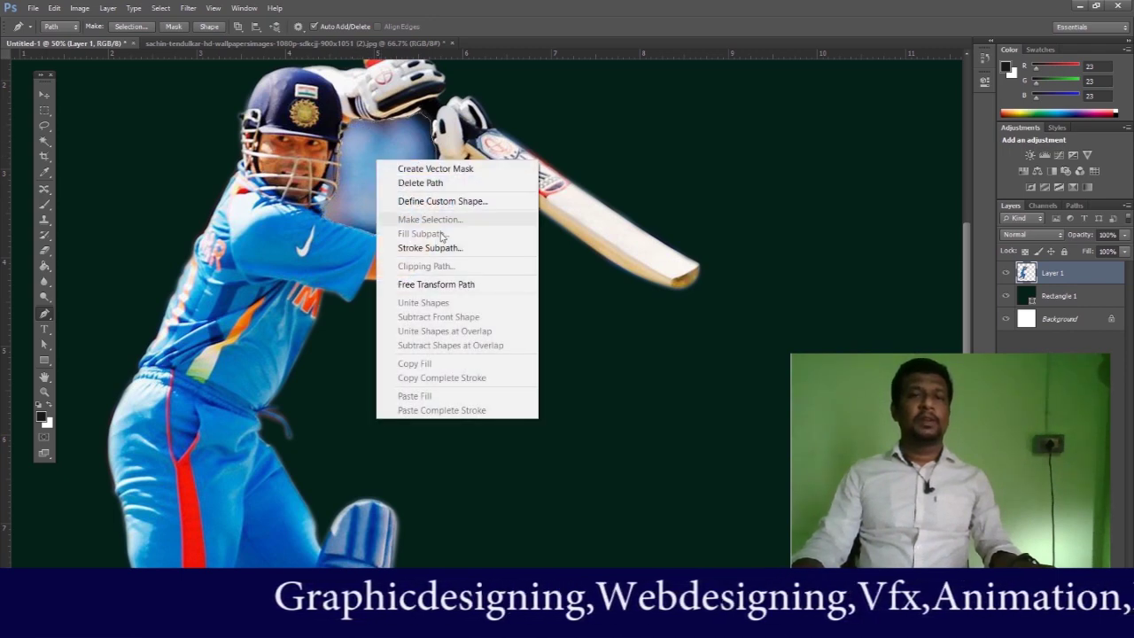
{"action": "left_click", "coordinate": [361, 178]}
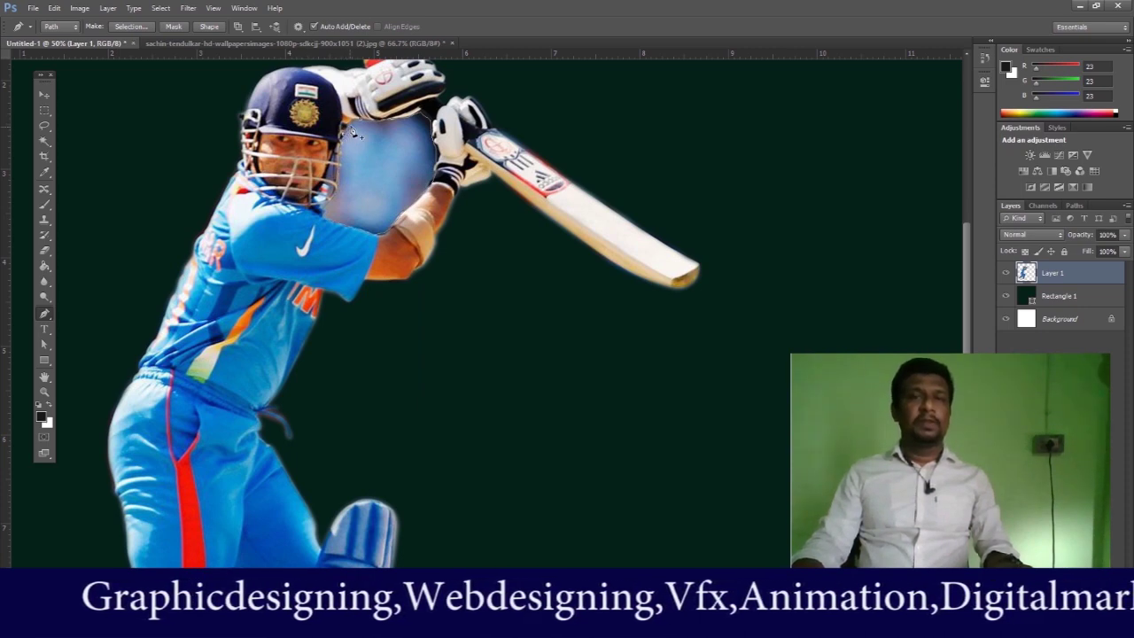
{"action": "right_click", "coordinate": [374, 153]}
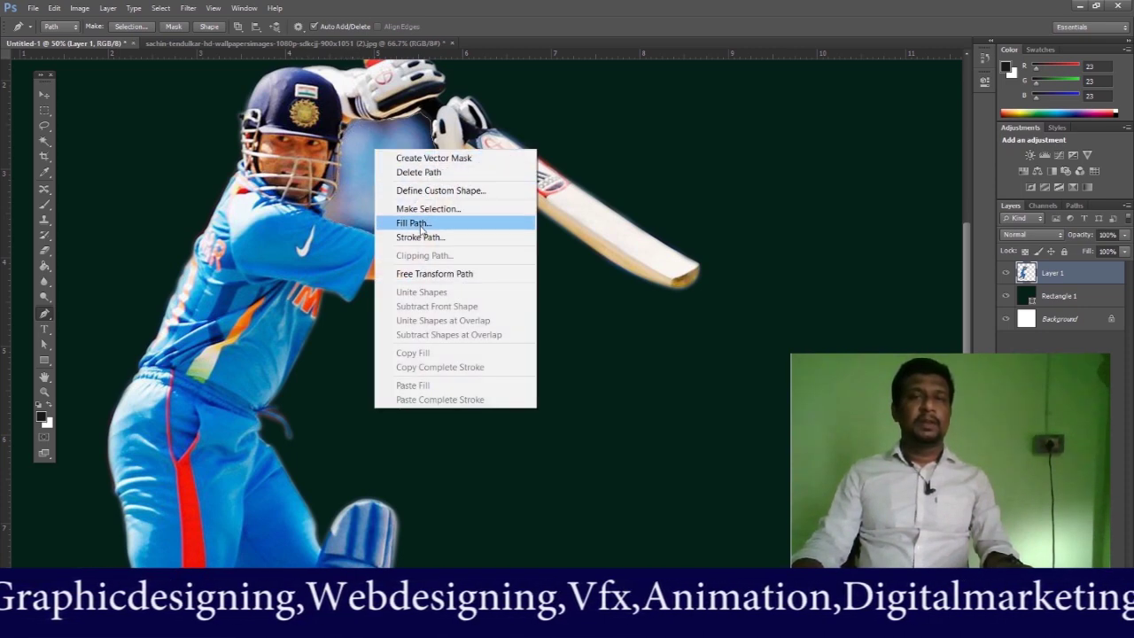
{"action": "left_click", "coordinate": [422, 206]}
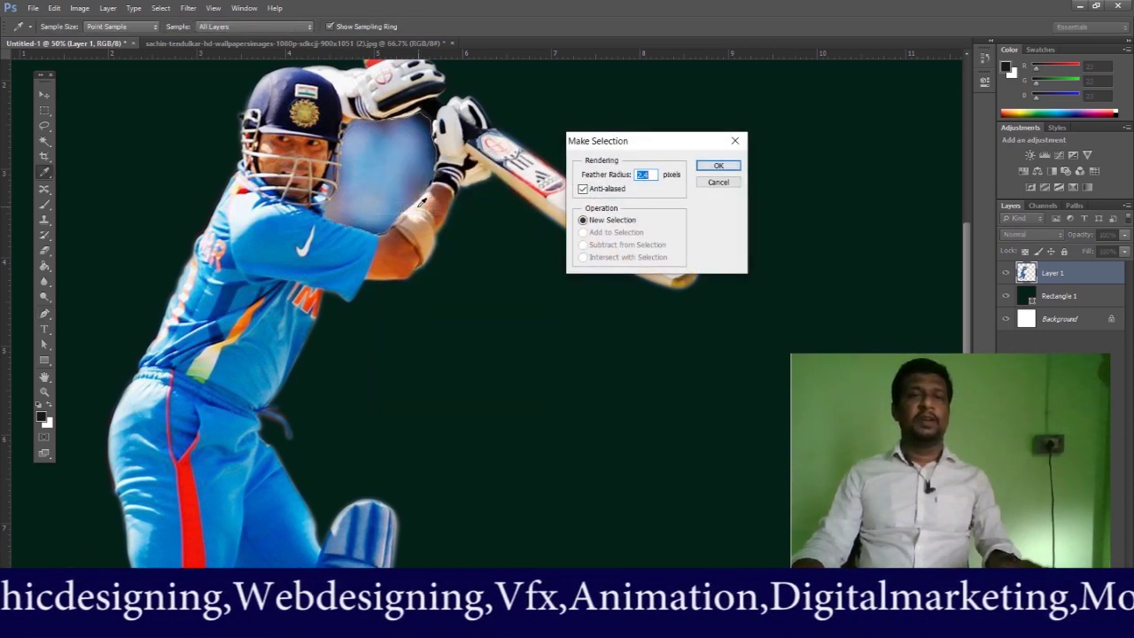
{"action": "left_click", "coordinate": [717, 167]}
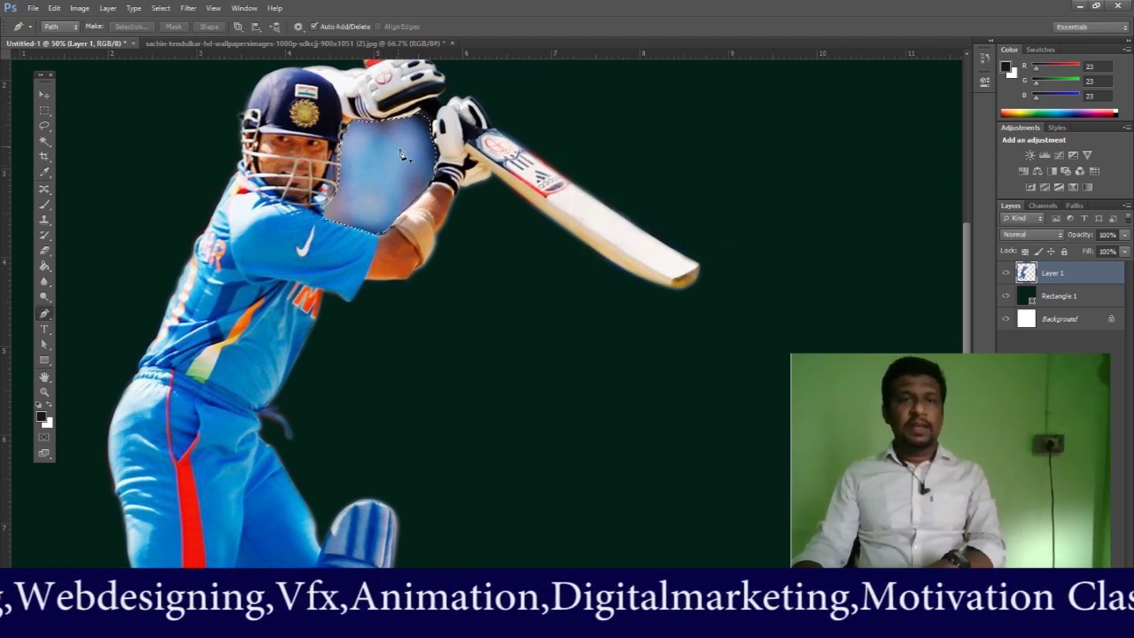
- Delete the selected blue patch from the batsman's layer in Untitled-1 and clear the selection
{"action": "left_click", "coordinate": [282, 43]}
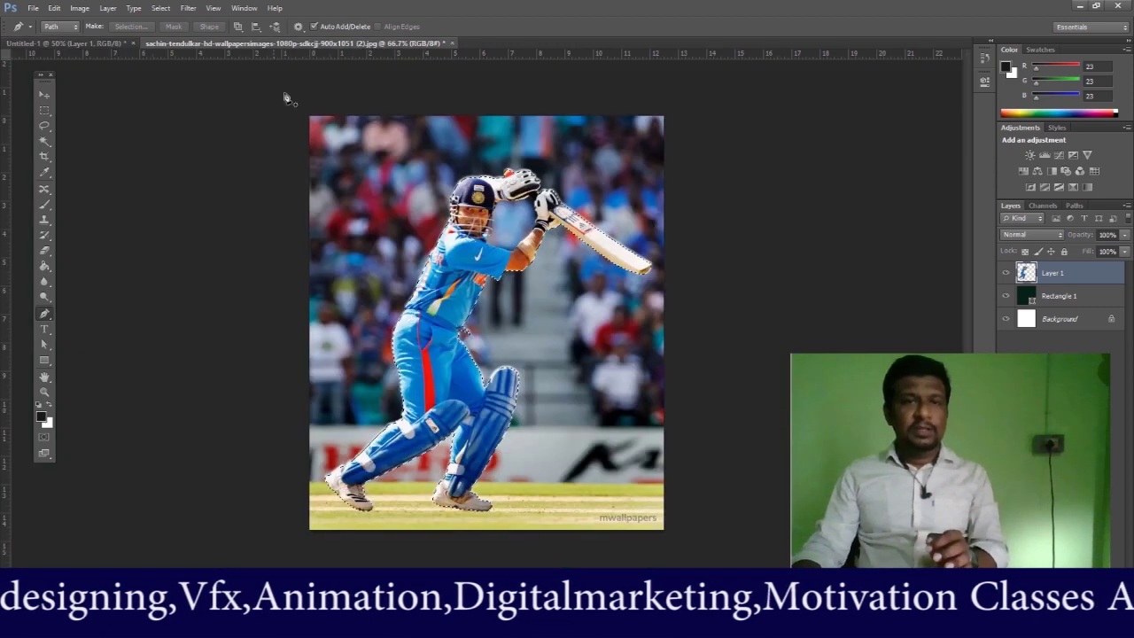
{"action": "left_click", "coordinate": [50, 44]}
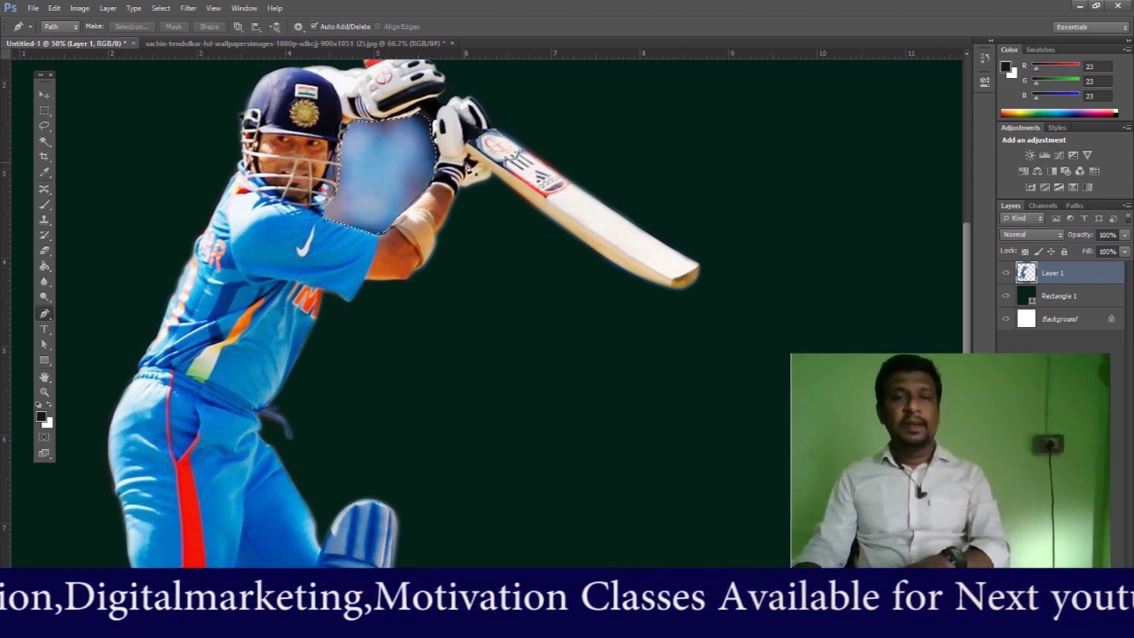
{"action": "key", "text": "Delete"}
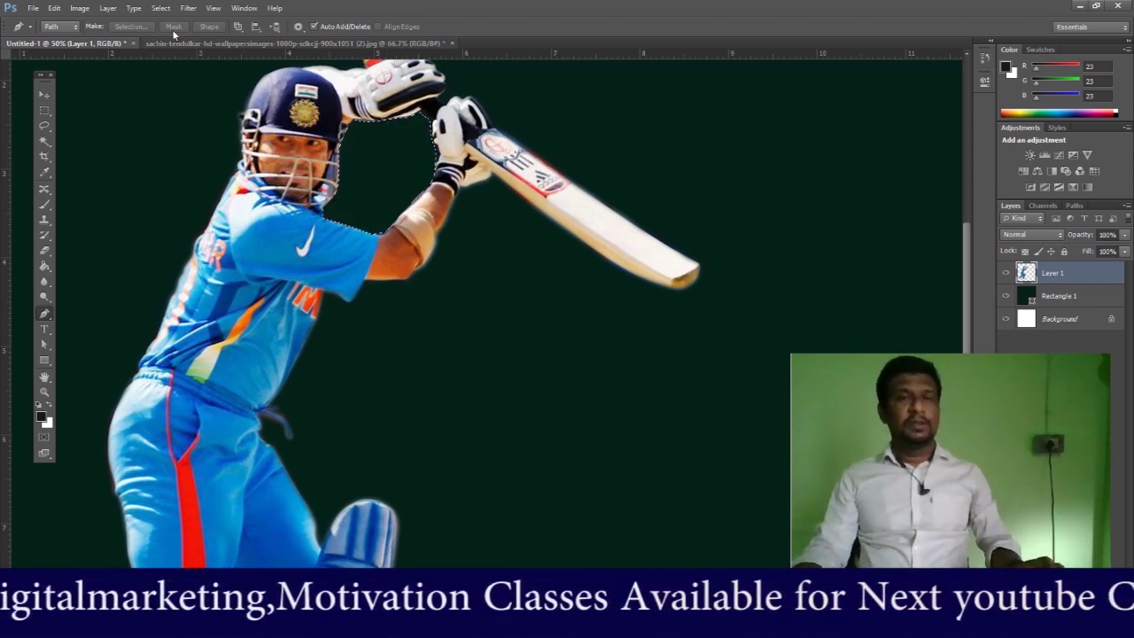
{"action": "left_click", "coordinate": [160, 8]}
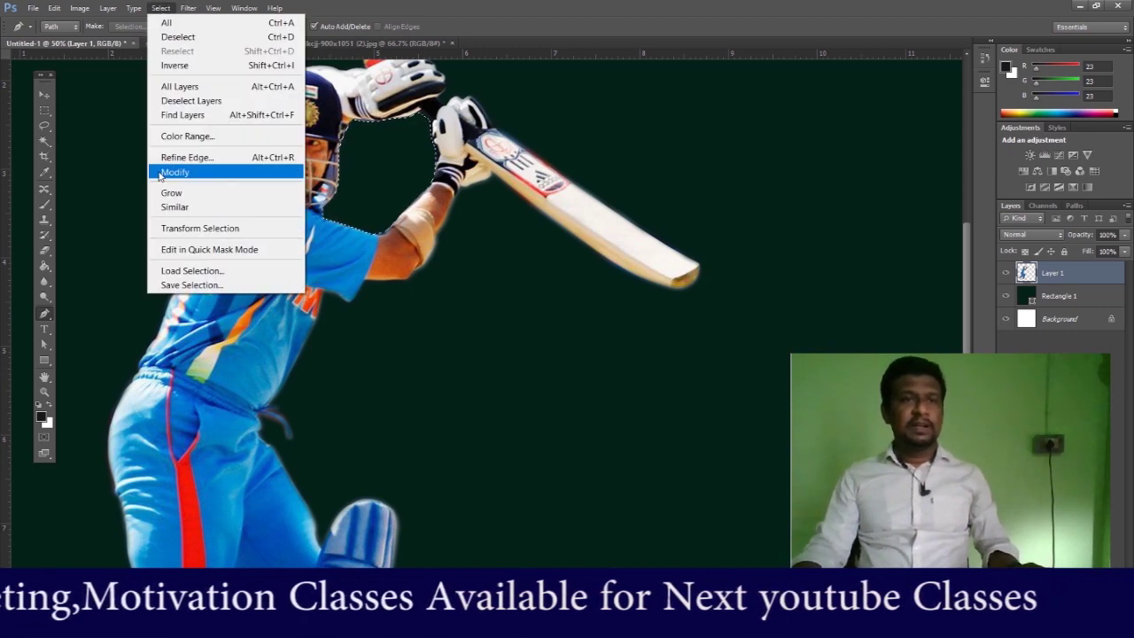
{"action": "left_click", "coordinate": [163, 36]}
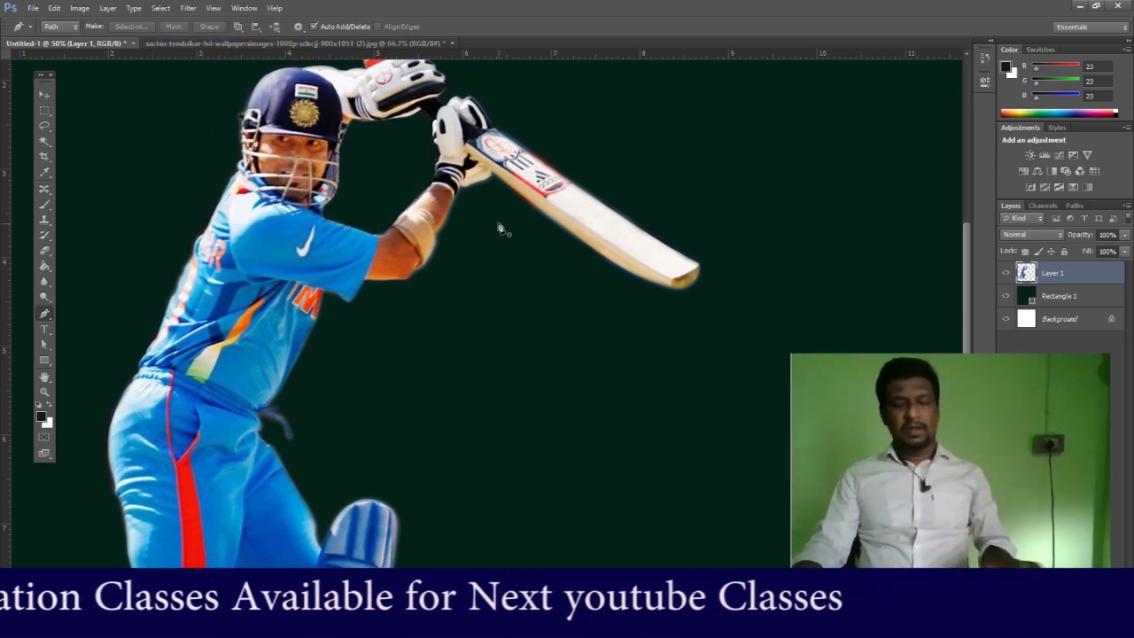
- Move the batsman cutout slightly to the right and down on the green canvas with the Move tool
{"action": "key", "text": "ctrl+minus"}
{"action": "key", "text": "ctrl+minus"}
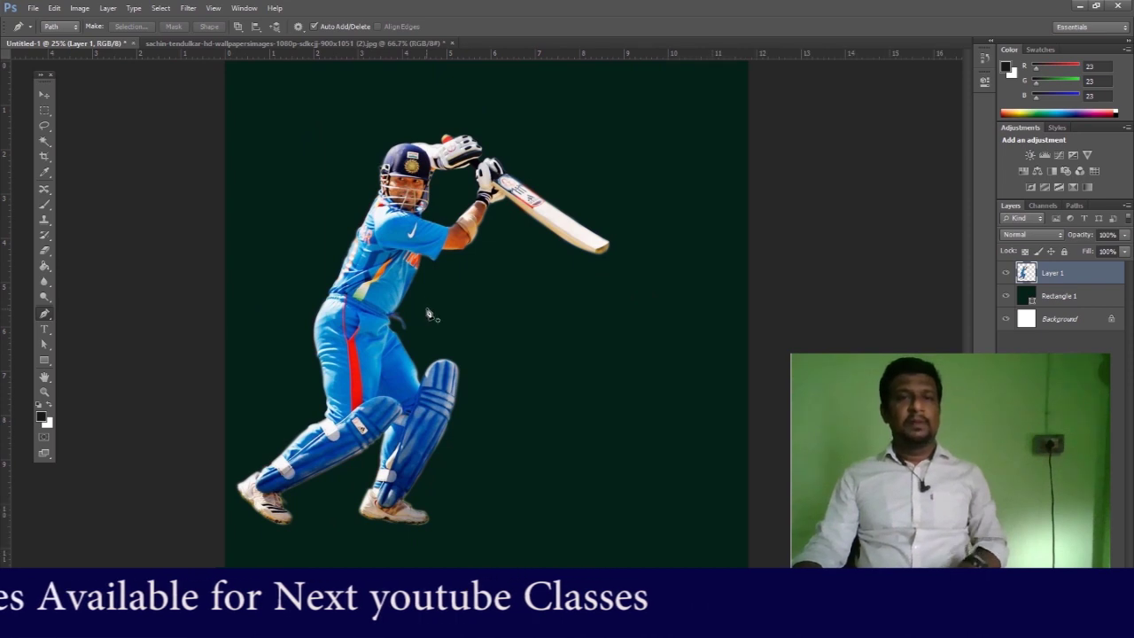
{"action": "key", "text": "ctrl+minus"}
{"action": "key", "text": "ctrl+plus"}
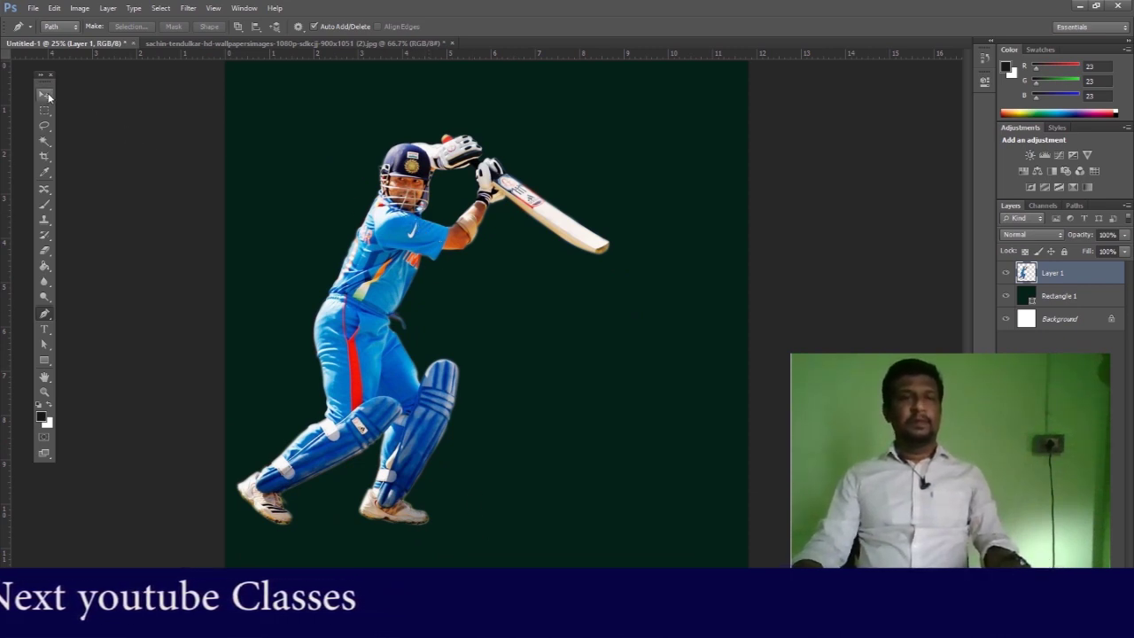
{"action": "key", "text": "v"}
{"action": "right_click", "coordinate": [358, 265]}
{"action": "left_click", "coordinate": [390, 278]}
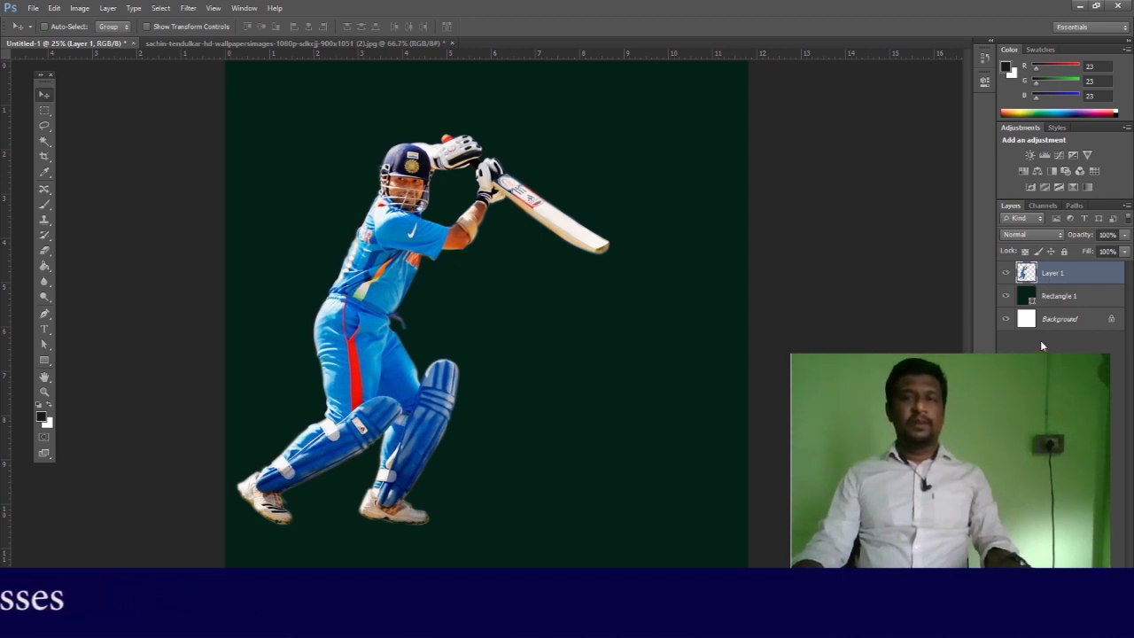
{"action": "right_click", "coordinate": [383, 263]}
{"action": "left_click", "coordinate": [382, 270]}
{"action": "left_click_drag", "start_coordinate": [391, 277], "coordinate": [429, 286]}
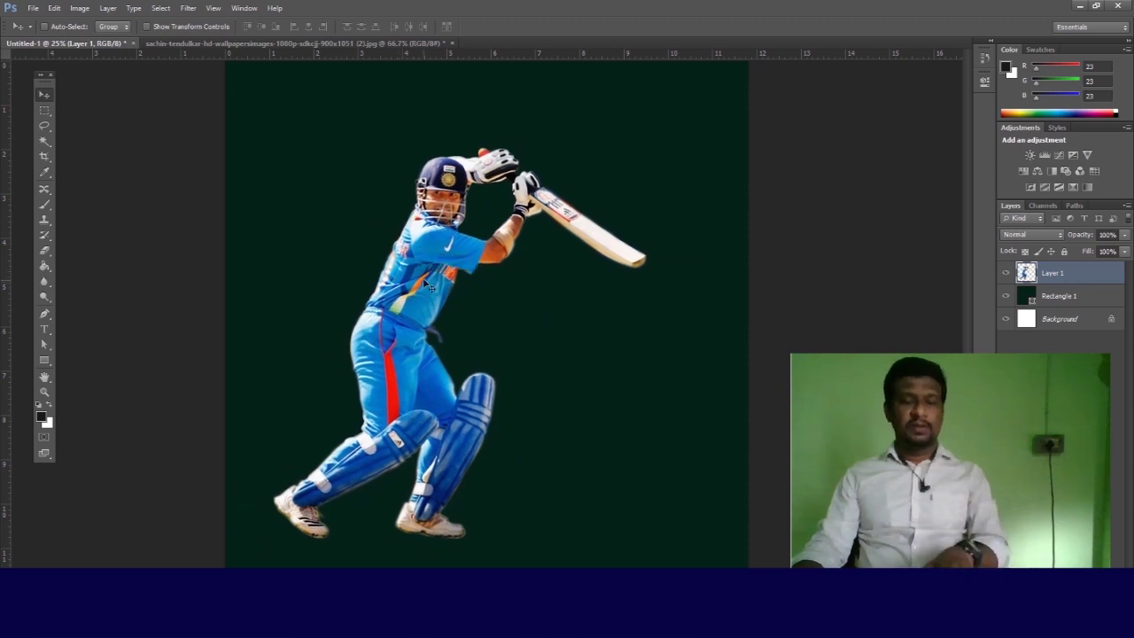
- Enlarge the batsman cutout slightly with Free Transform and shift him back left so his rear shoe nears the canvas edge
{"action": "key", "text": "ctrl+minus"}
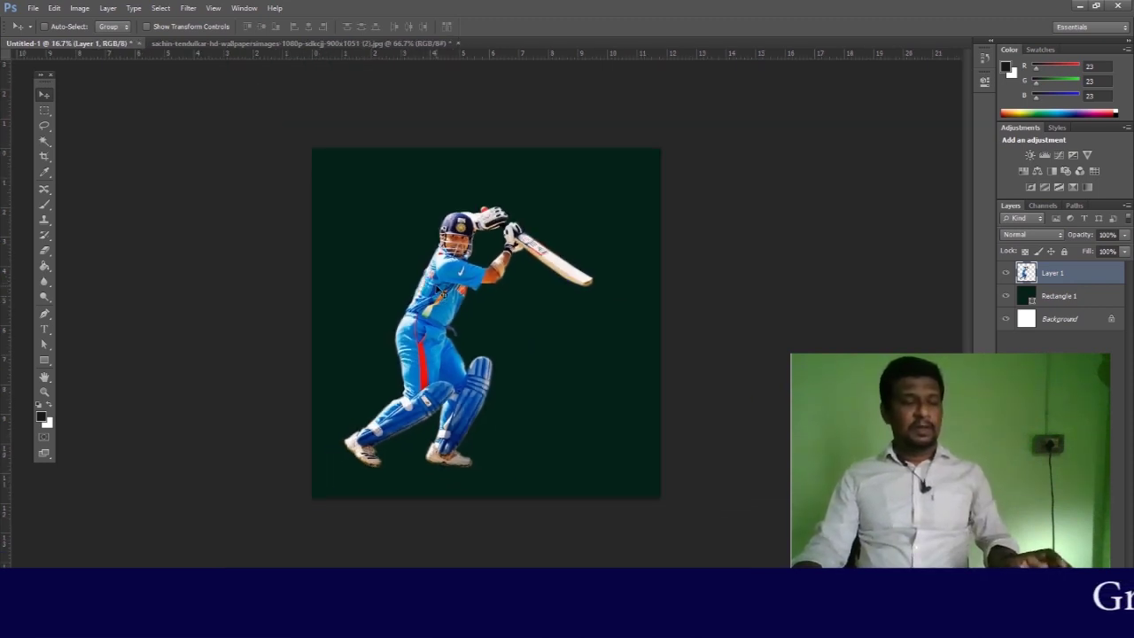
{"action": "key", "text": "ctrl+t"}
{"action": "left_click_drag", "start_coordinate": [595, 206], "coordinate": [613, 186]}
{"action": "left_click_drag", "start_coordinate": [454, 277], "coordinate": [442, 279]}
{"action": "key", "text": "Return"}
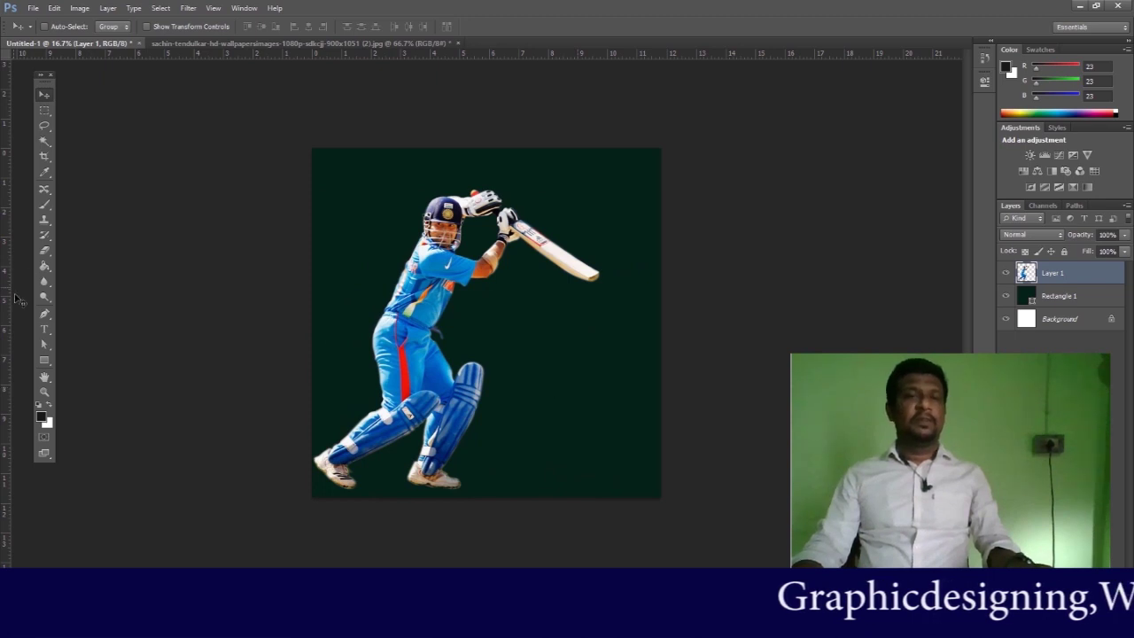
- Add the white text "sachin" in Futura-Medium at 200 pt across the batsman's lower legs
{"action": "left_click", "coordinate": [44, 329]}
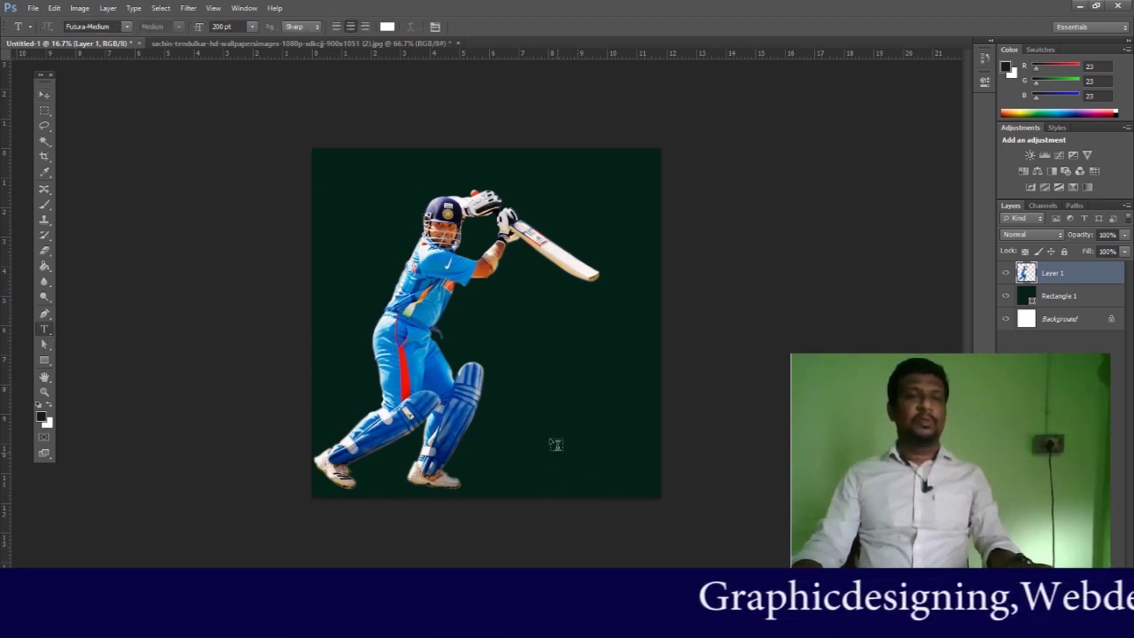
{"action": "left_click", "coordinate": [496, 434]}
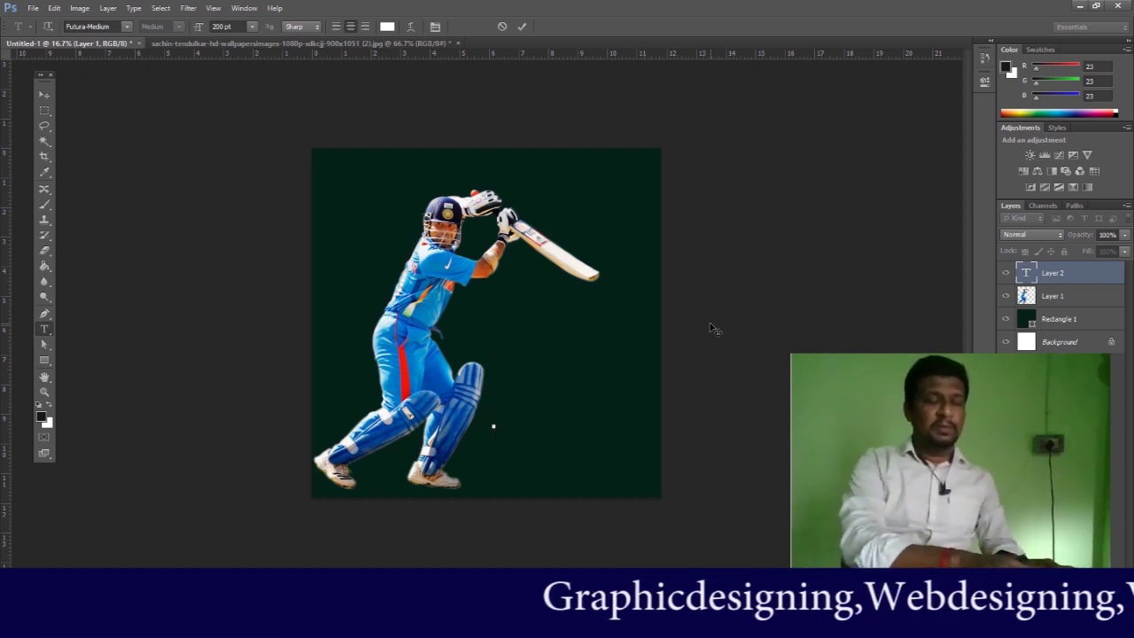
{"action": "type", "text": "sachin"}
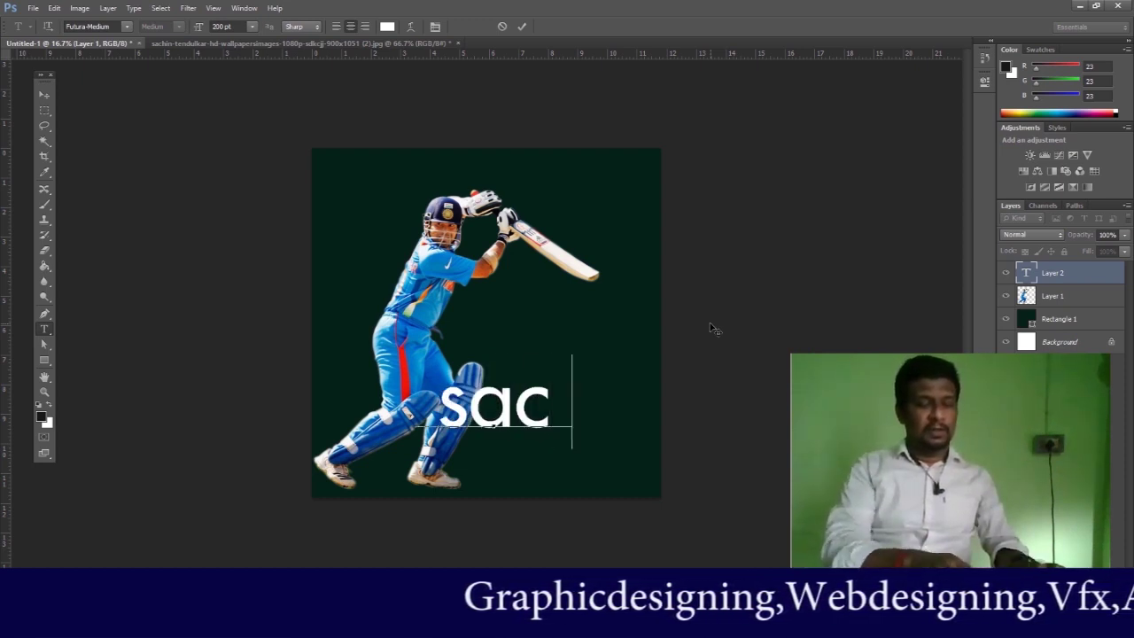
{"action": "left_click", "coordinate": [44, 94]}
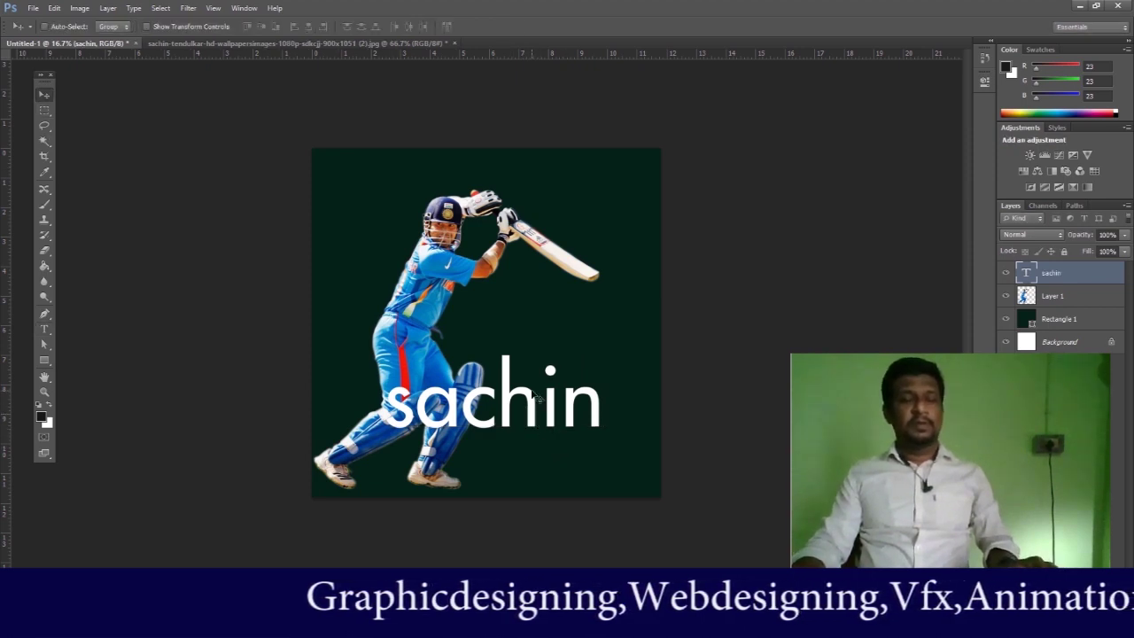
- Set the font size of the whole "sachin" text to 72 pt
{"action": "left_click", "coordinate": [45, 329]}
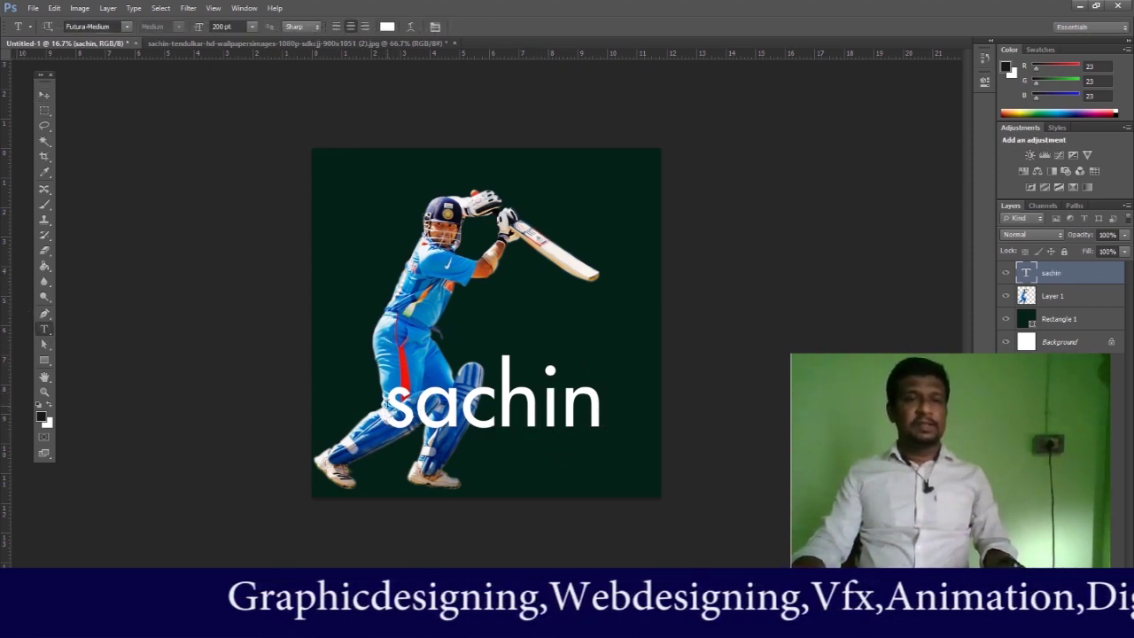
{"action": "left_click_drag", "start_coordinate": [403, 406], "coordinate": [739, 425]}
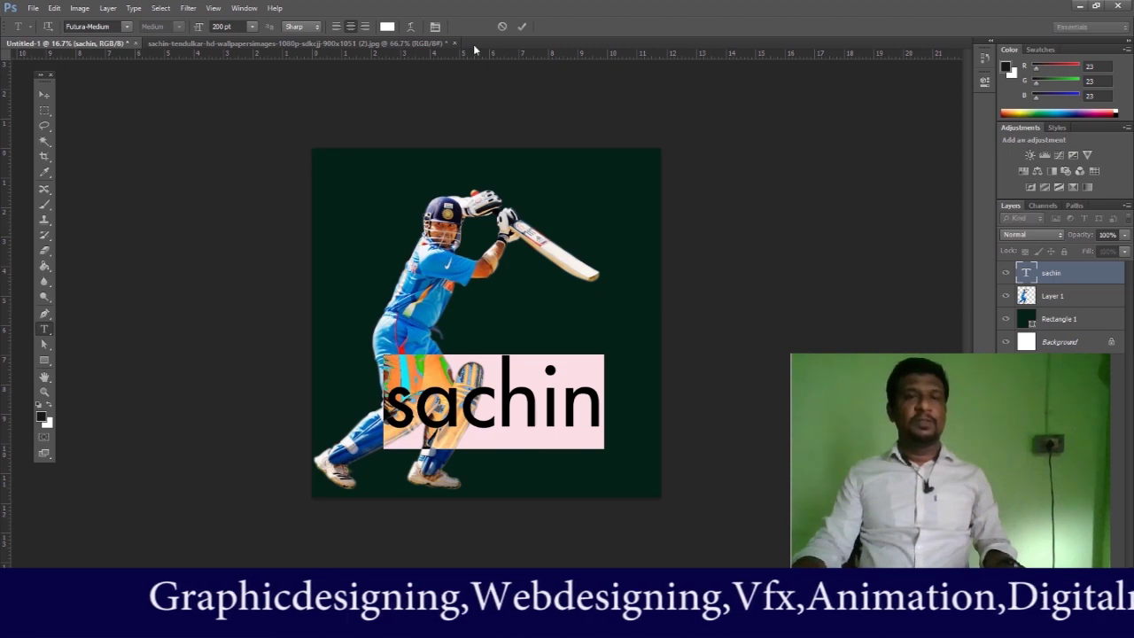
{"action": "left_click", "coordinate": [253, 28]}
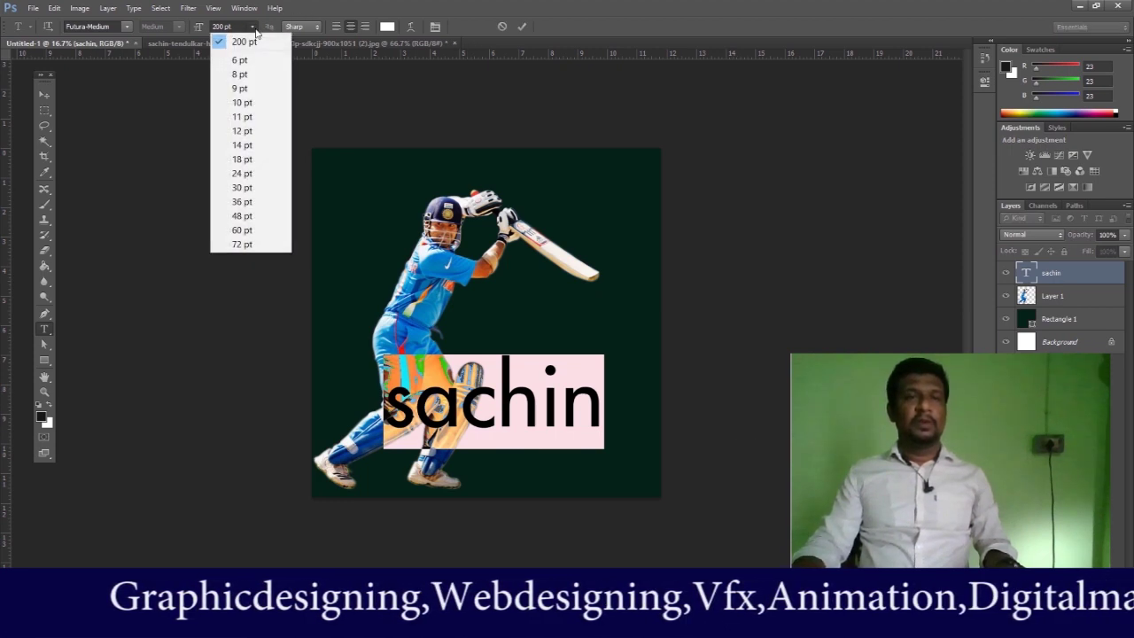
{"action": "left_click", "coordinate": [236, 117]}
{"action": "left_click", "coordinate": [252, 28]}
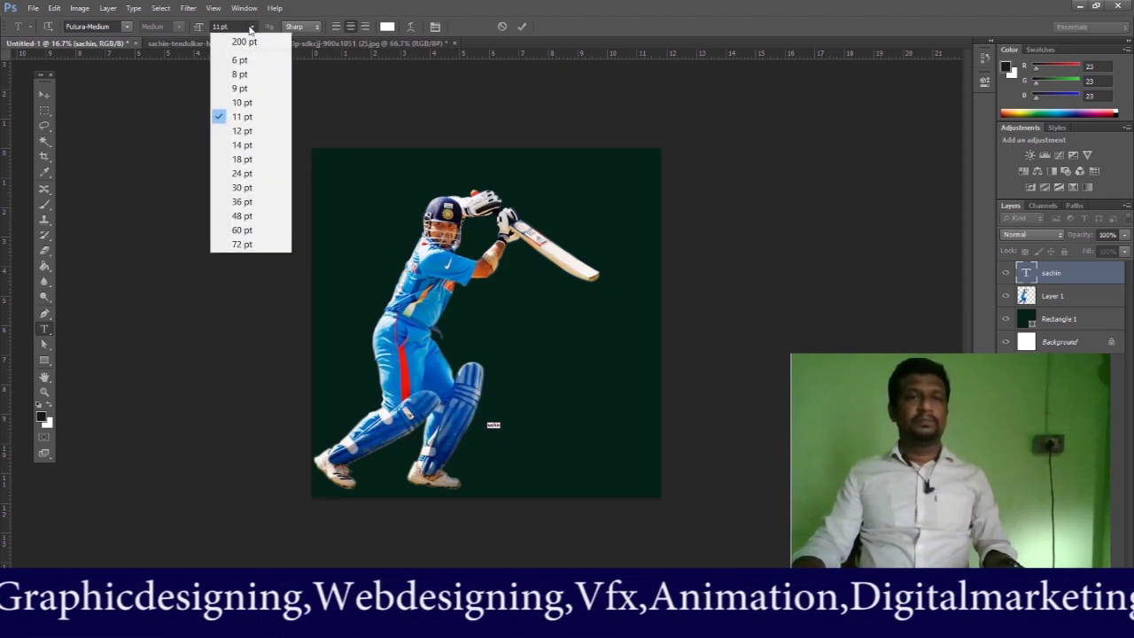
{"action": "left_click", "coordinate": [237, 201]}
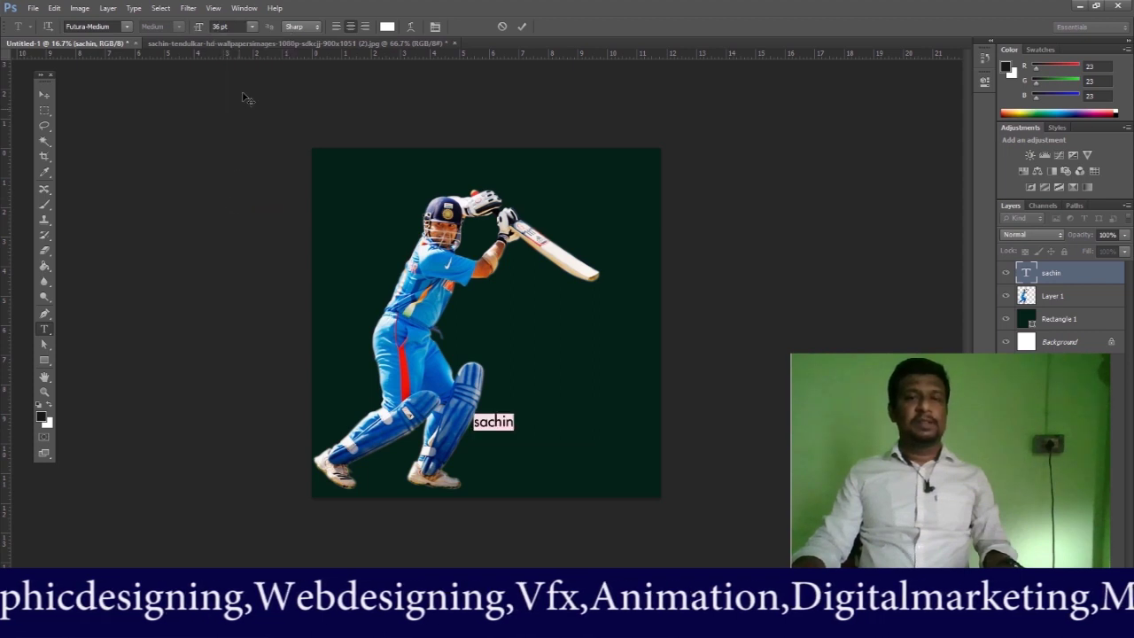
{"action": "left_click", "coordinate": [252, 28]}
{"action": "left_click", "coordinate": [242, 244]}
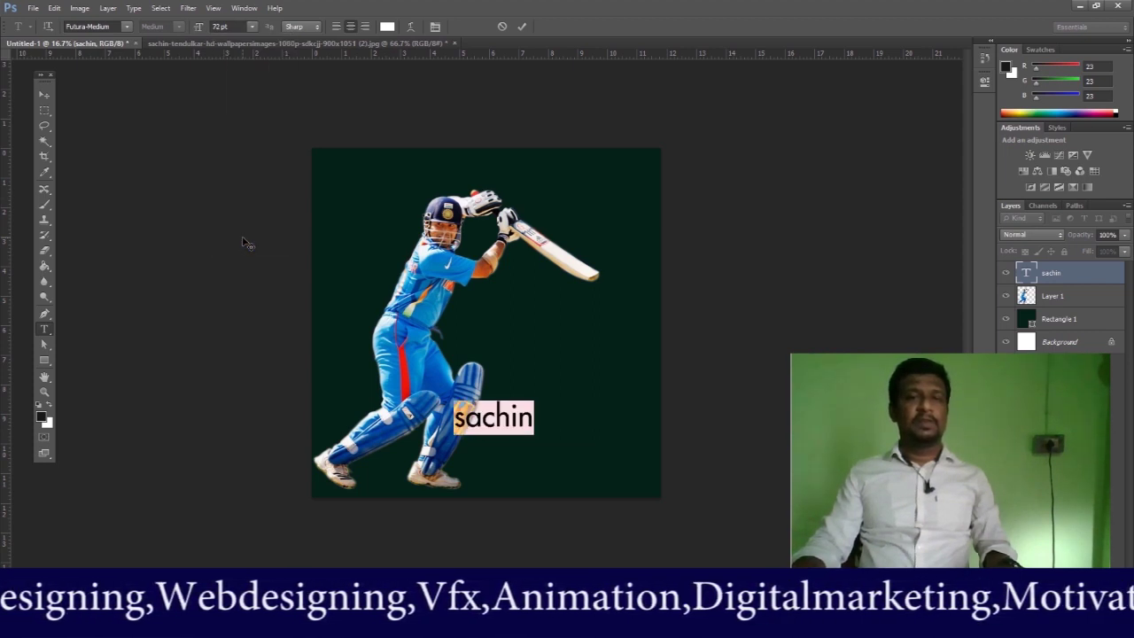
- Place the "sachin" text to the right of the batsman's legs and scale it proportionally to about 135%
{"action": "left_click", "coordinate": [44, 95]}
{"action": "left_click_drag", "start_coordinate": [508, 426], "coordinate": [564, 473]}
{"action": "key", "text": "ctrl+t"}
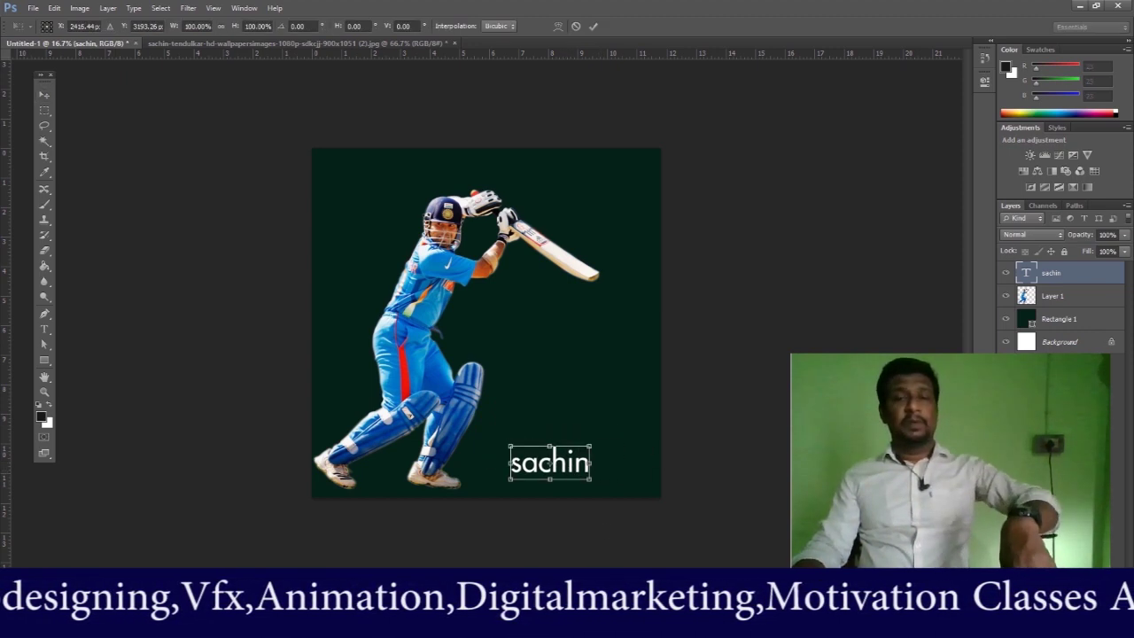
{"action": "left_click_drag", "start_coordinate": [592, 447], "coordinate": [600, 432]}
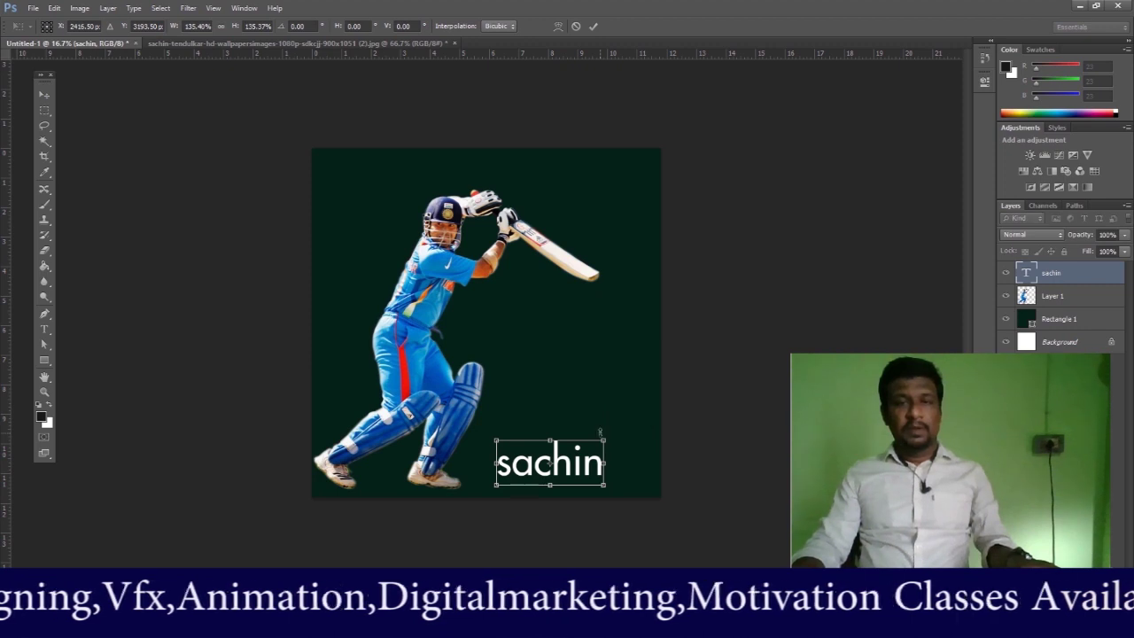
{"action": "key", "text": "Return"}
{"action": "left_click_drag", "start_coordinate": [557, 475], "coordinate": [568, 393]}
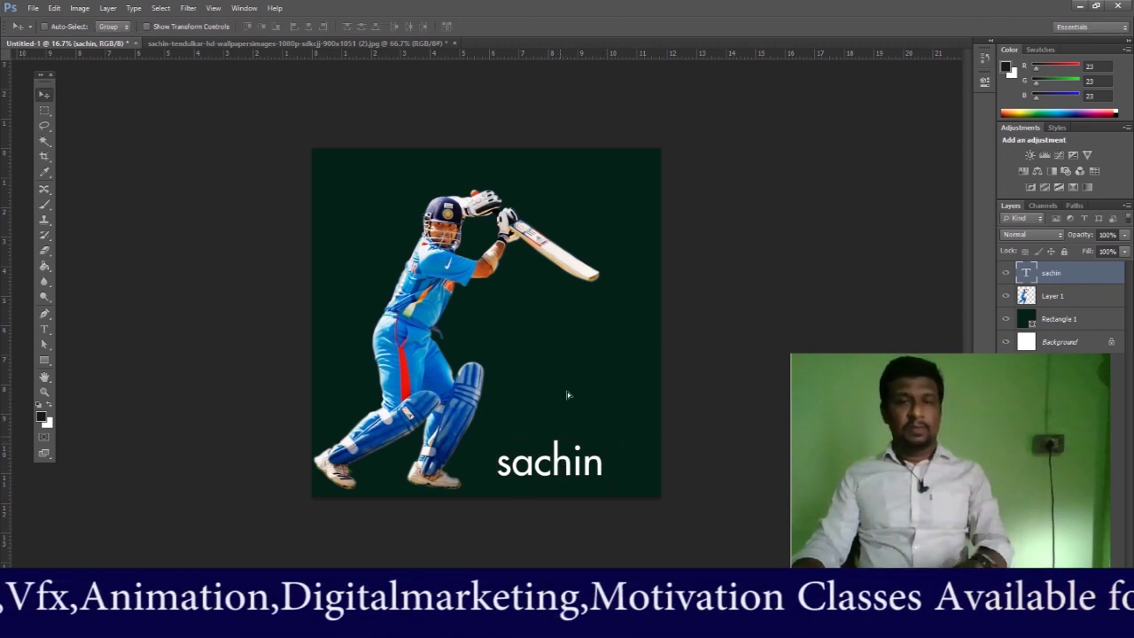
- Draw a white-filled rectangle about 3591 px wide and 498 px high as a strip across the bottom of the canvas
{"action": "left_click", "coordinate": [44, 360]}
{"action": "left_click", "coordinate": [107, 27]}
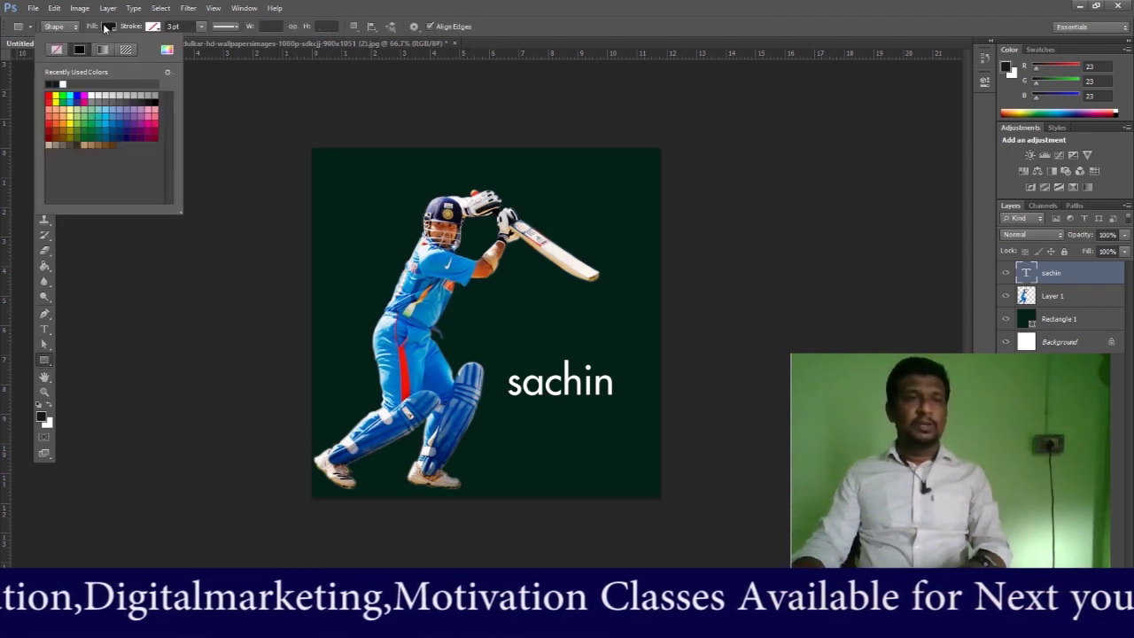
{"action": "left_click", "coordinate": [94, 95]}
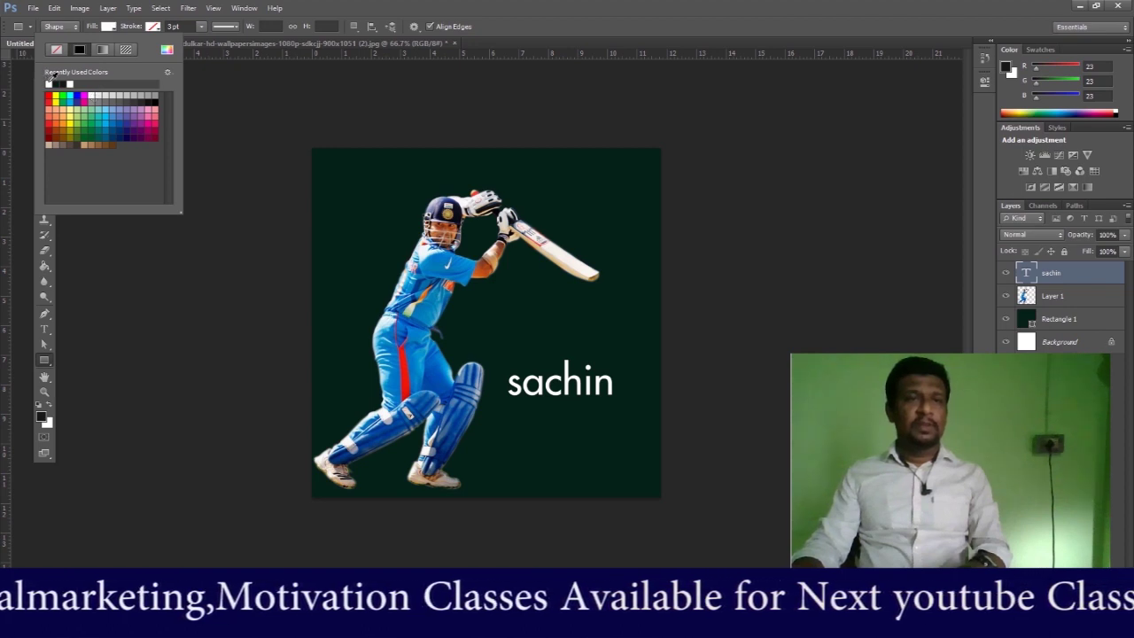
{"action": "left_click_drag", "start_coordinate": [307, 450], "coordinate": [659, 497]}
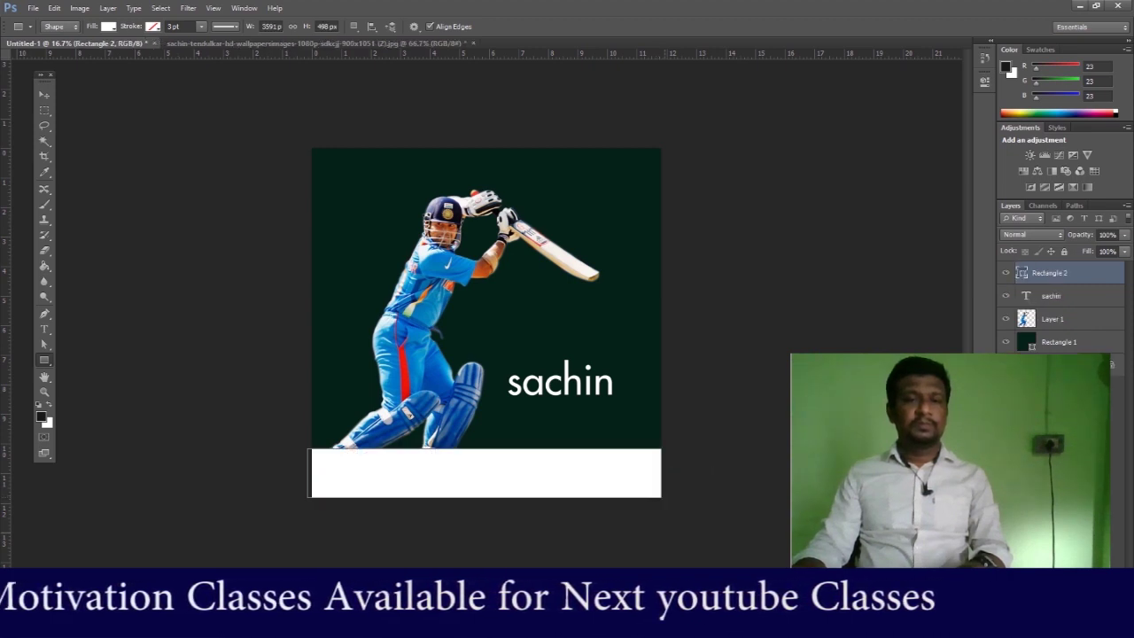
{"action": "left_click", "coordinate": [44, 99]}
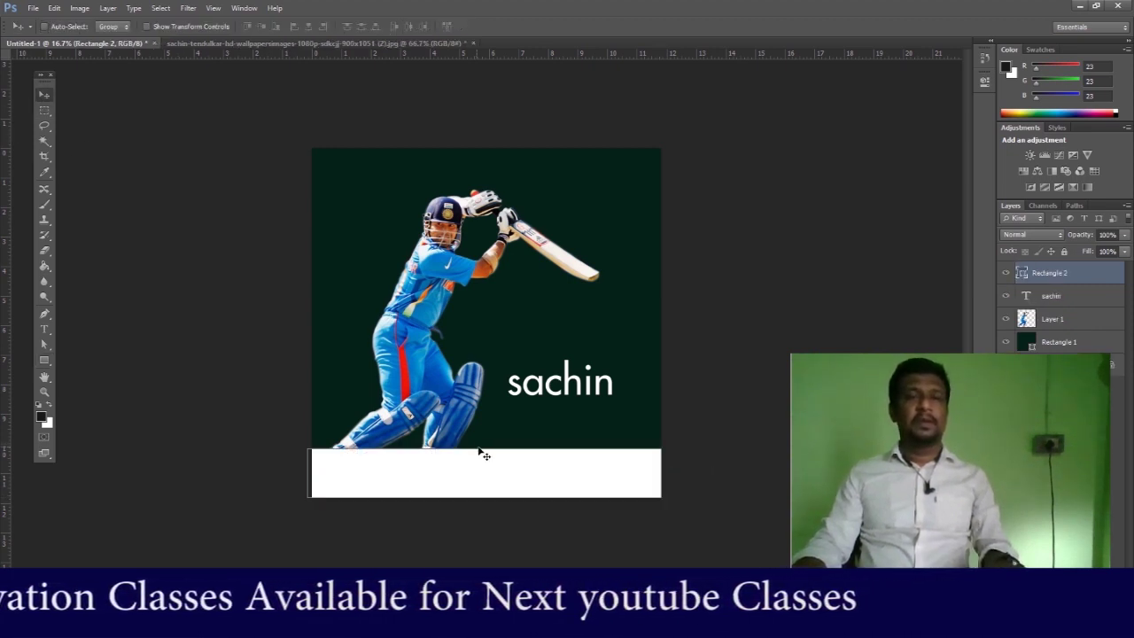
{"action": "right_click", "coordinate": [420, 363]}
{"action": "left_click", "coordinate": [445, 367]}
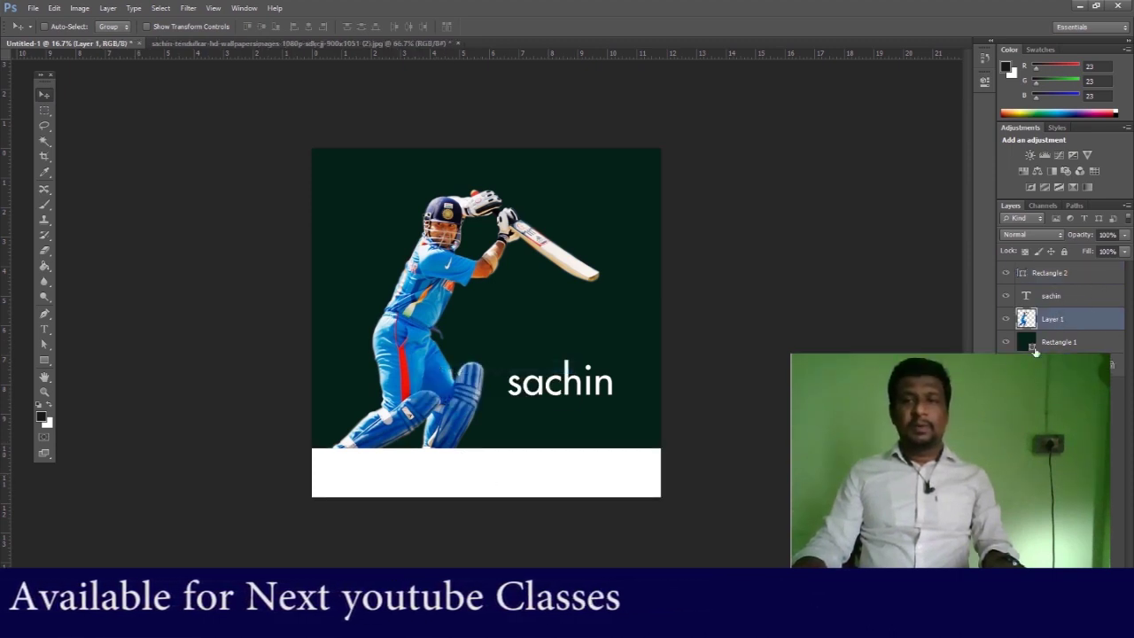
{"action": "left_click_drag", "start_coordinate": [1019, 357], "coordinate": [1021, 488]}
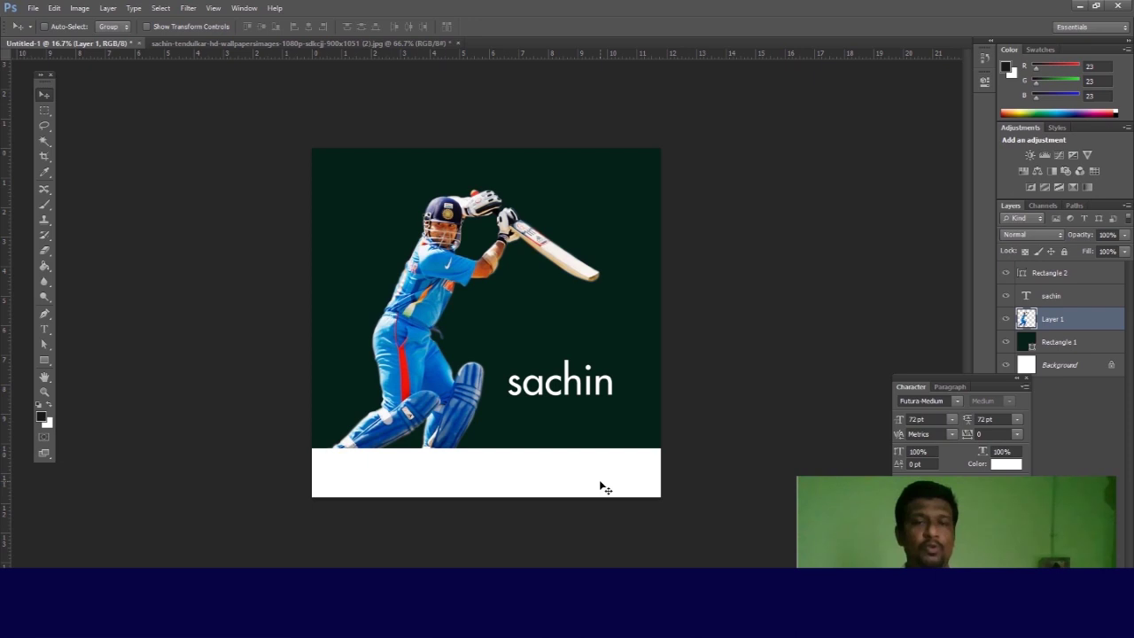
- Change the colour of the whole "sachin" text to bright red
{"action": "left_click", "coordinate": [45, 331]}
{"action": "left_click_drag", "start_coordinate": [510, 393], "coordinate": [742, 382]}
{"action": "left_click", "coordinate": [387, 26]}
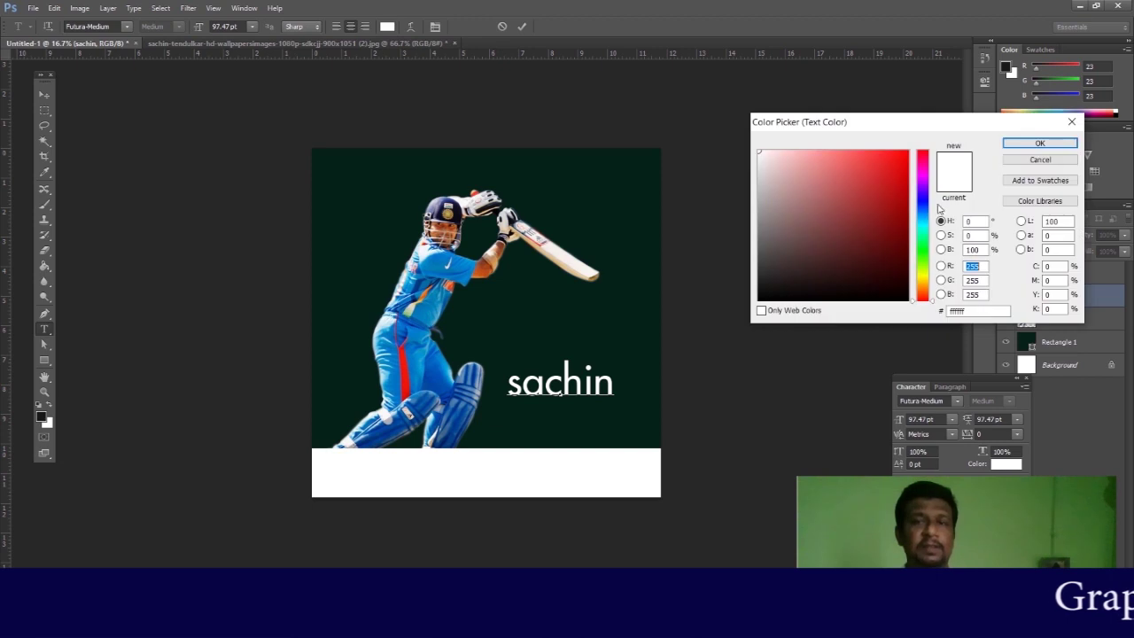
{"action": "left_click_drag", "start_coordinate": [879, 211], "coordinate": [907, 152]}
{"action": "left_click", "coordinate": [1041, 142]}
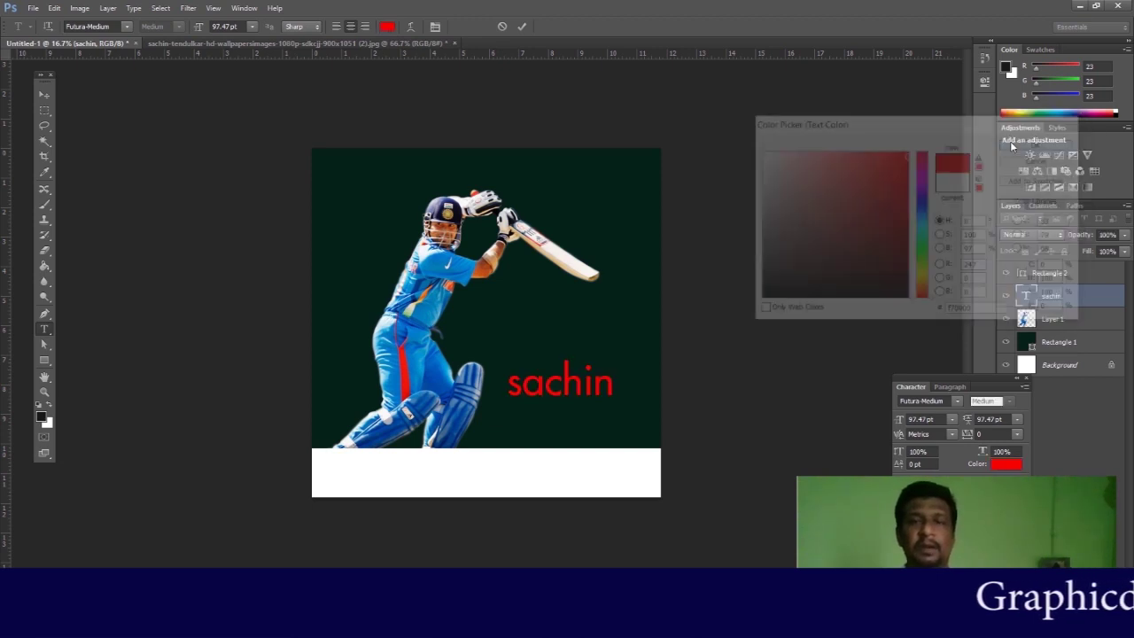
- Bring the "sachin" layer above the white rectangle and place the text at the right end of the white strip
{"action": "left_click", "coordinate": [43, 94]}
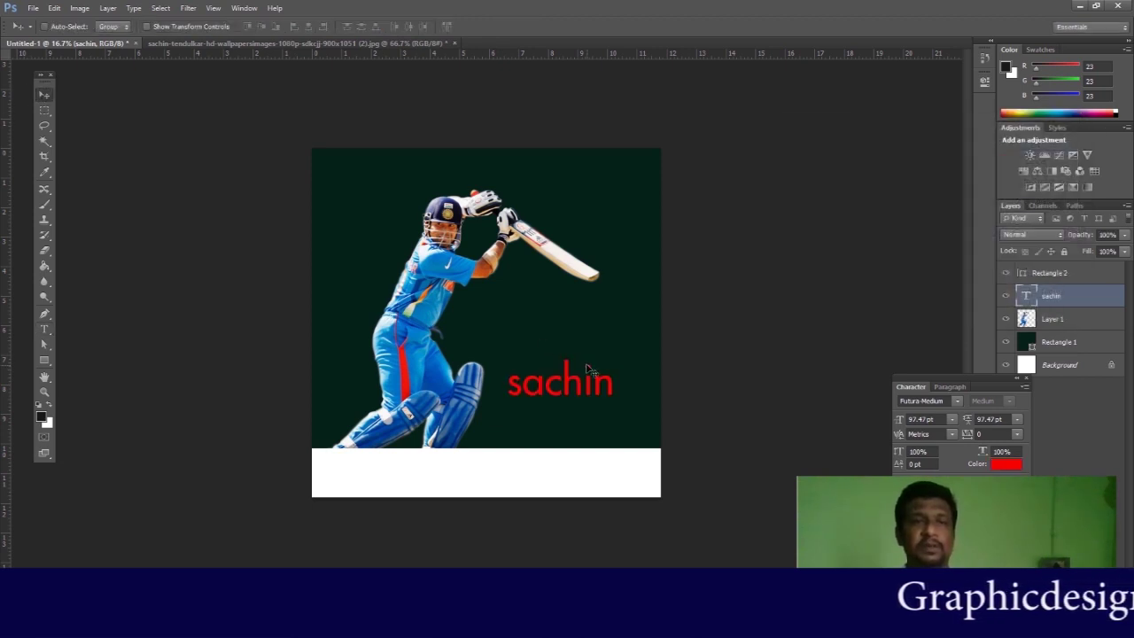
{"action": "left_click_drag", "start_coordinate": [574, 387], "coordinate": [551, 445]}
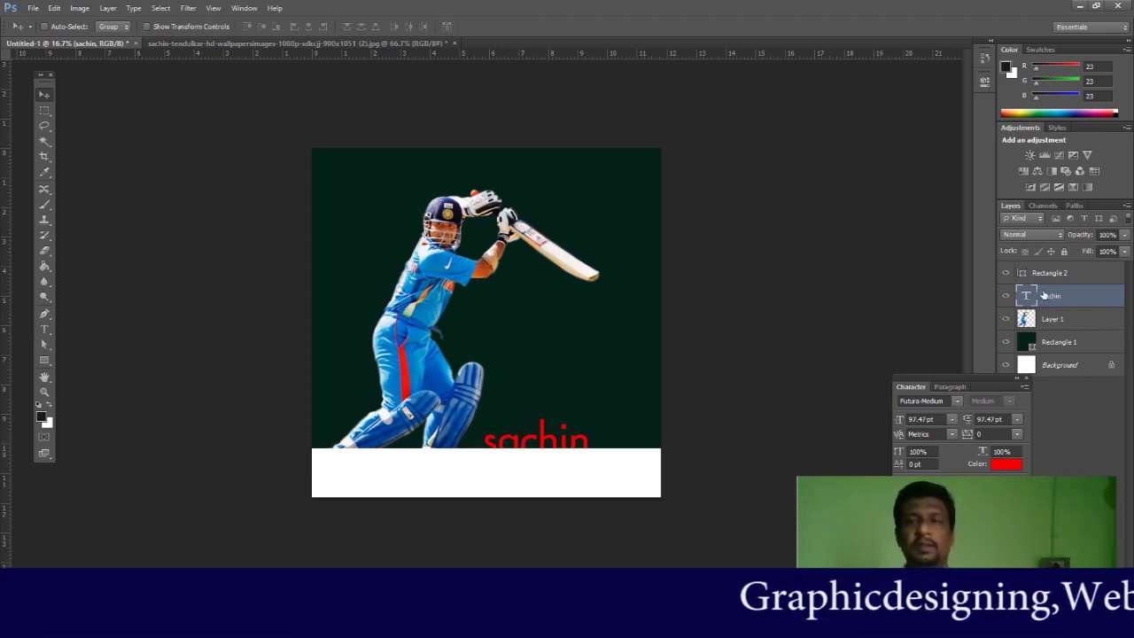
{"action": "mouse_move", "coordinate": [1044, 295]}
{"action": "left_mouse_down"}
{"action": "mouse_move", "coordinate": [1057, 266]}
{"action": "mouse_move", "coordinate": [1051, 276]}
{"action": "left_mouse_up"}
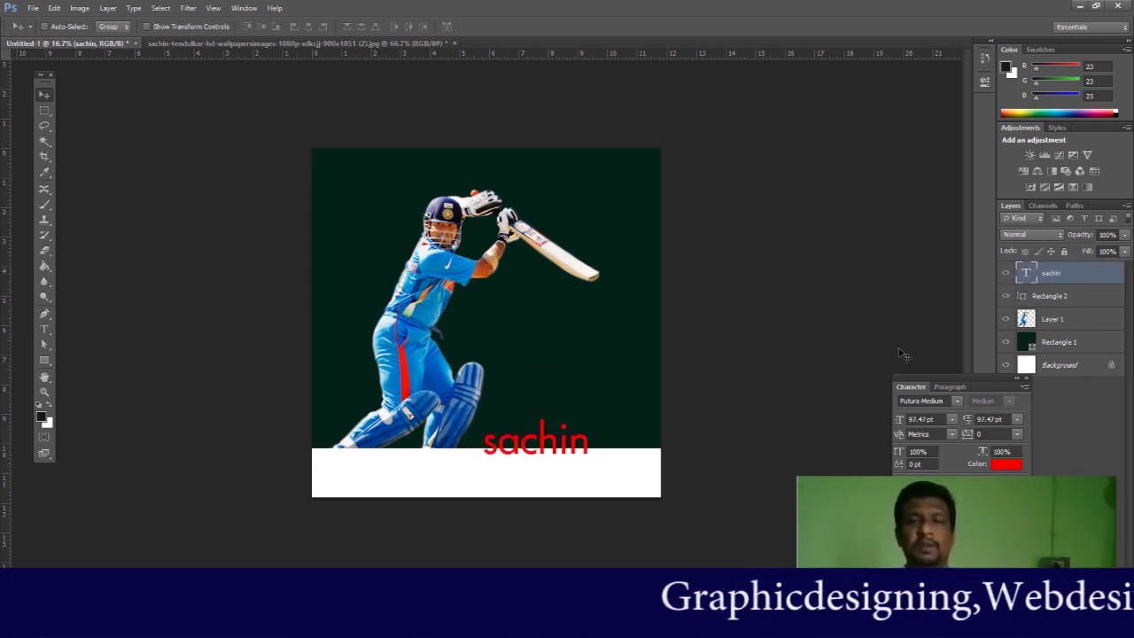
{"action": "left_click_drag", "start_coordinate": [557, 449], "coordinate": [598, 479]}
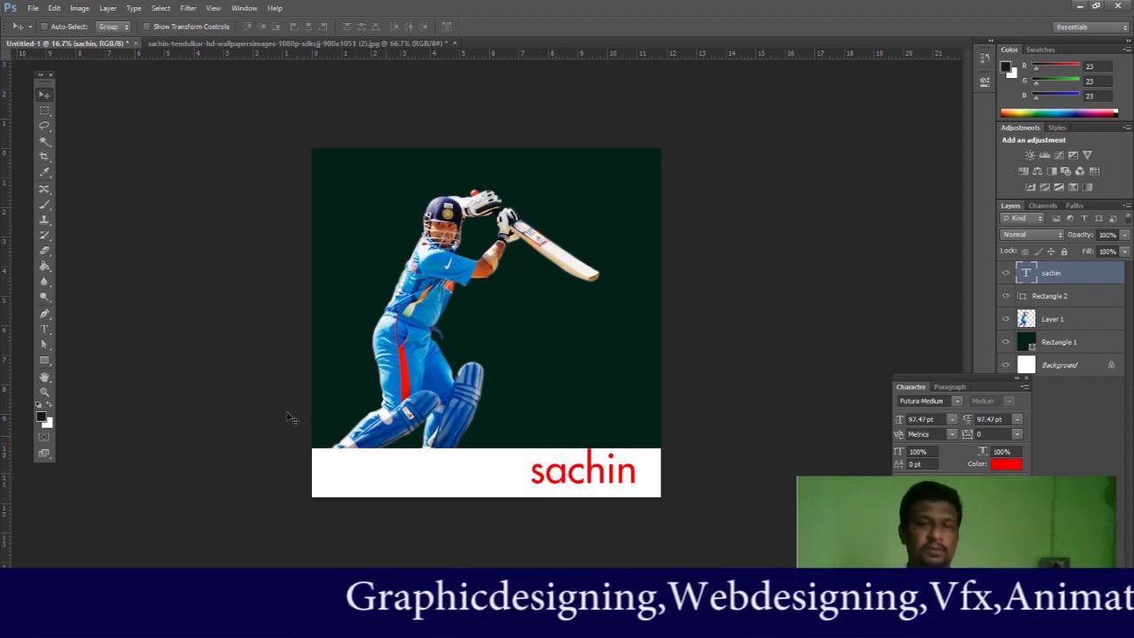
- Set the "sachin" text in the Gabriola font and nudge it right and down within the white strip
{"action": "left_click", "coordinate": [43, 329]}
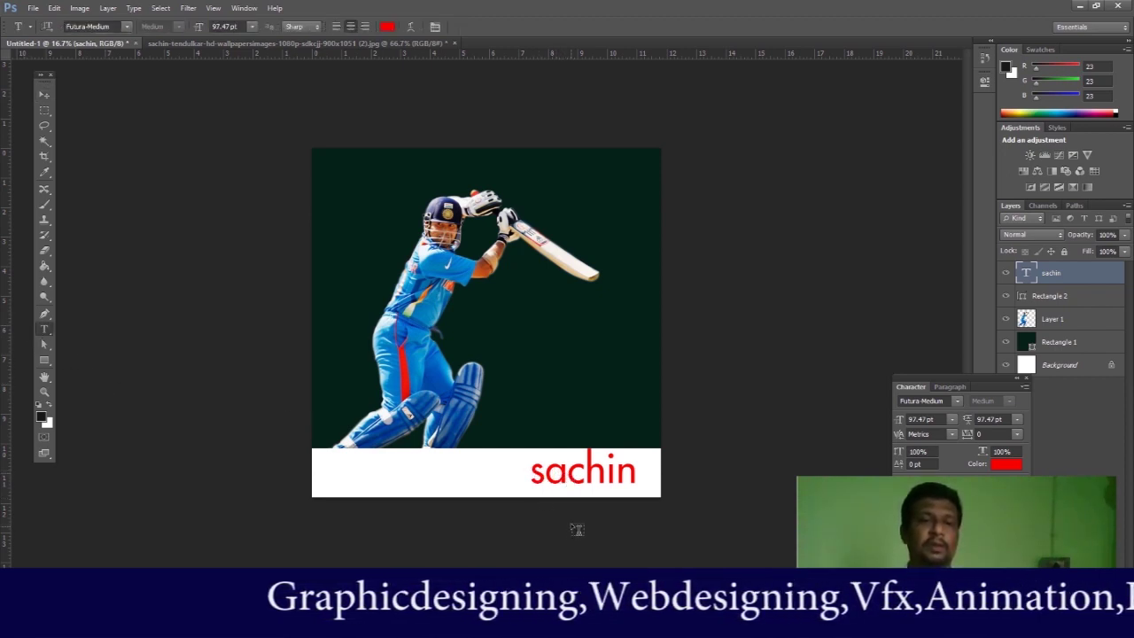
{"action": "left_click_drag", "start_coordinate": [531, 479], "coordinate": [718, 483]}
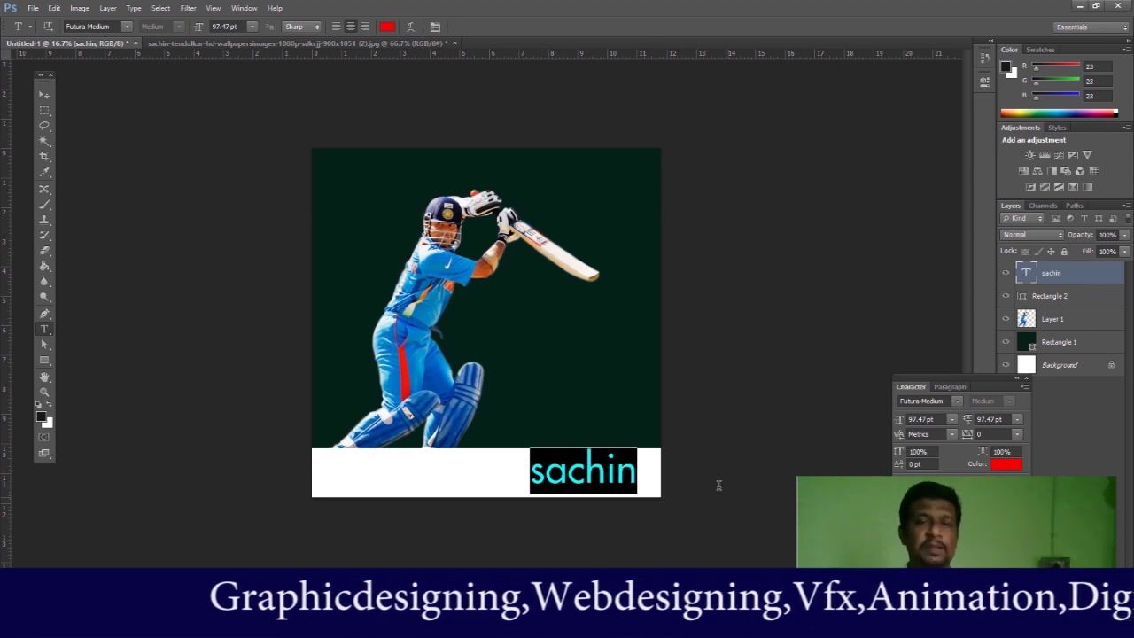
{"action": "left_click", "coordinate": [115, 26]}
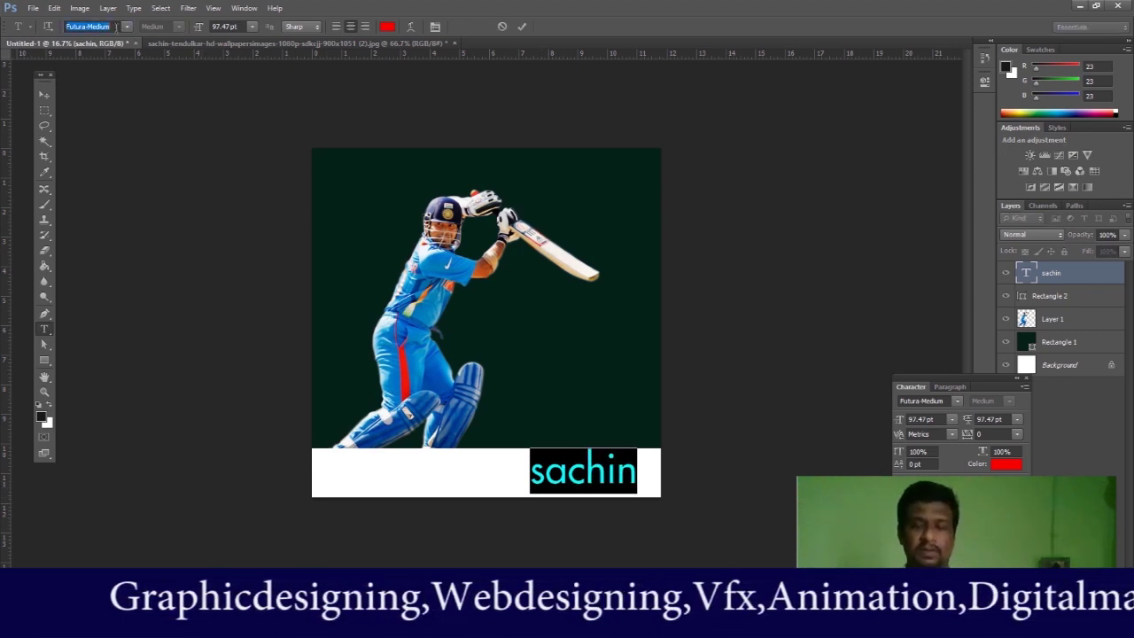
{"action": "key", "text": "Down"}
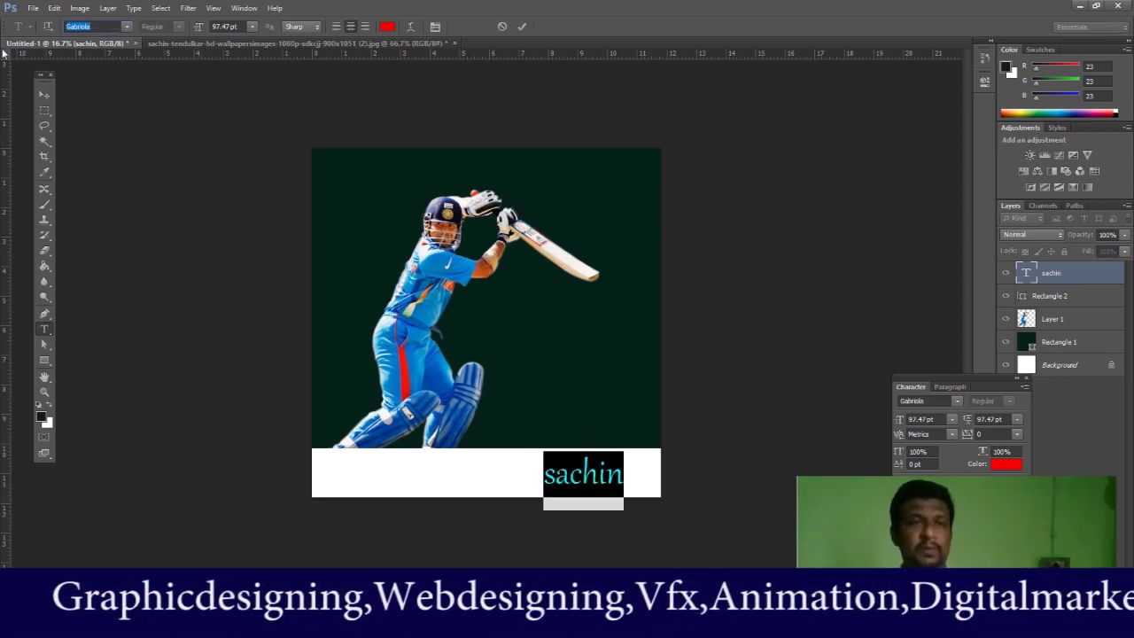
{"action": "left_click", "coordinate": [45, 95]}
{"action": "mouse_move", "coordinate": [598, 485]}
{"action": "left_mouse_down"}
{"action": "mouse_move", "coordinate": [625, 487]}
{"action": "mouse_move", "coordinate": [611, 488]}
{"action": "left_mouse_up"}
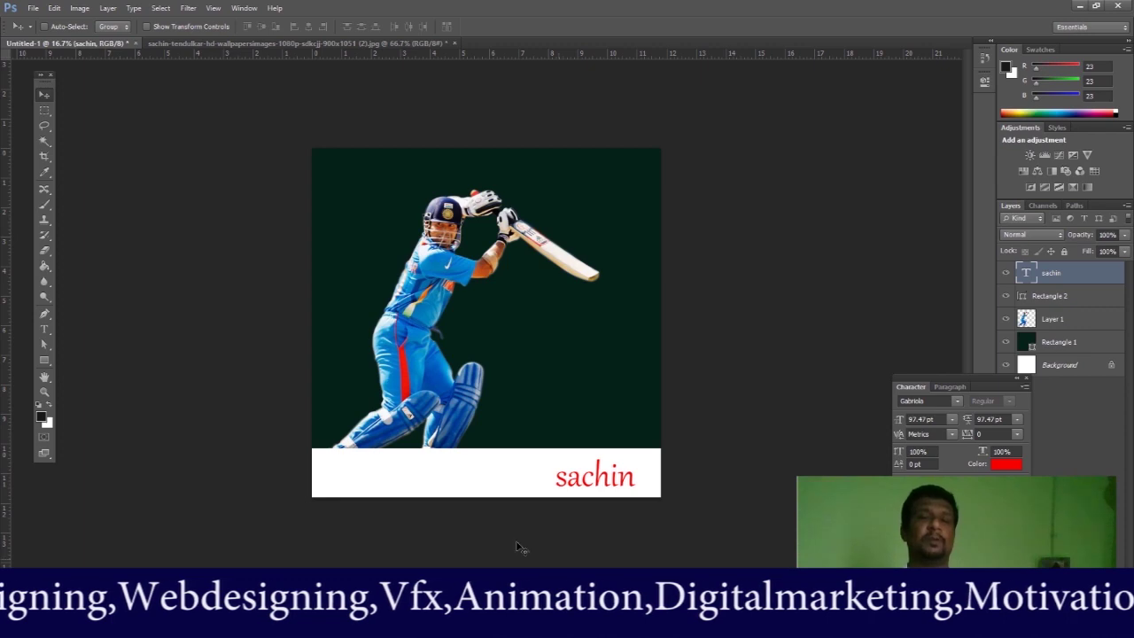
{"action": "left_click", "coordinate": [31, 9]}
{"action": "left_click", "coordinate": [41, 39]}
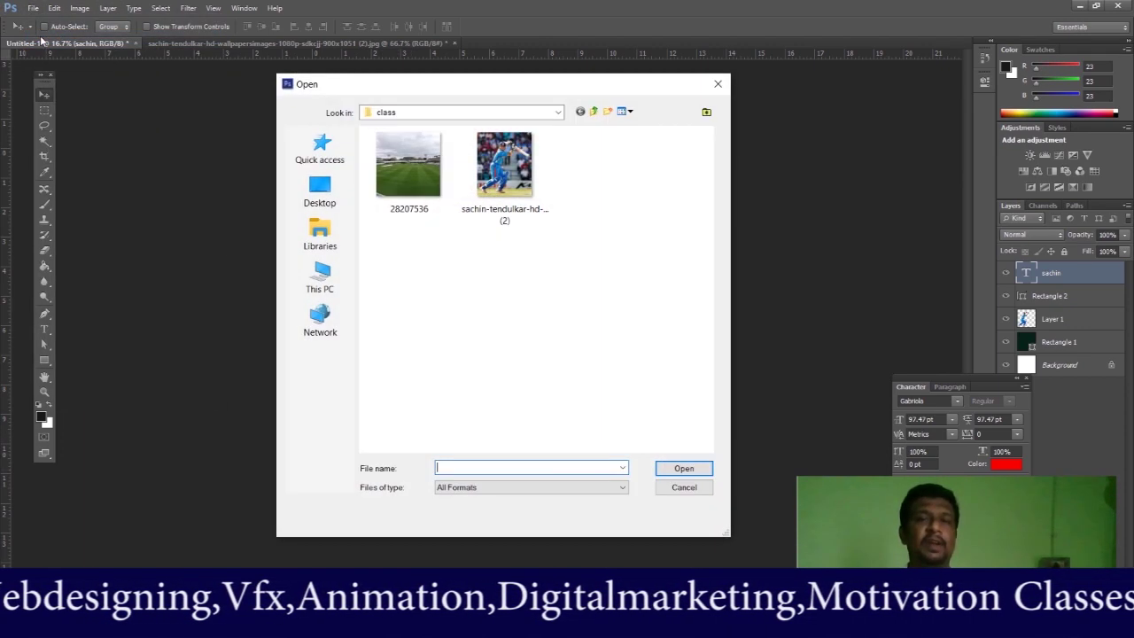
{"action": "double_click", "coordinate": [416, 167]}
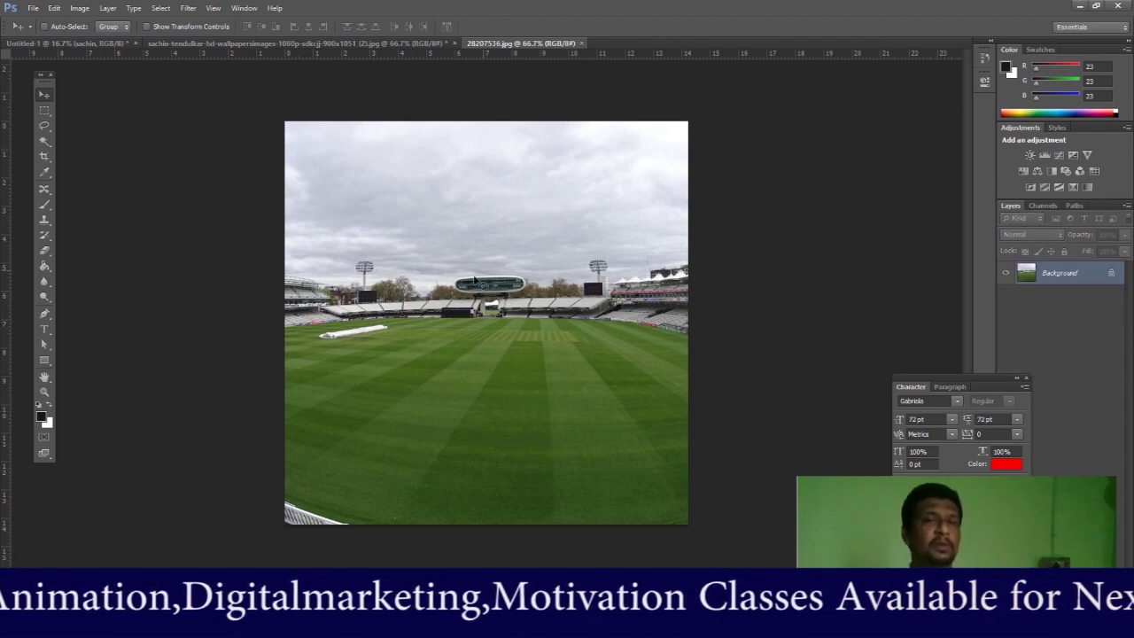
{"action": "left_click", "coordinate": [582, 44]}
- Place the stadium image 28207536 from the class folder into the poster so that it fills the canvas
{"action": "left_click", "coordinate": [33, 8]}
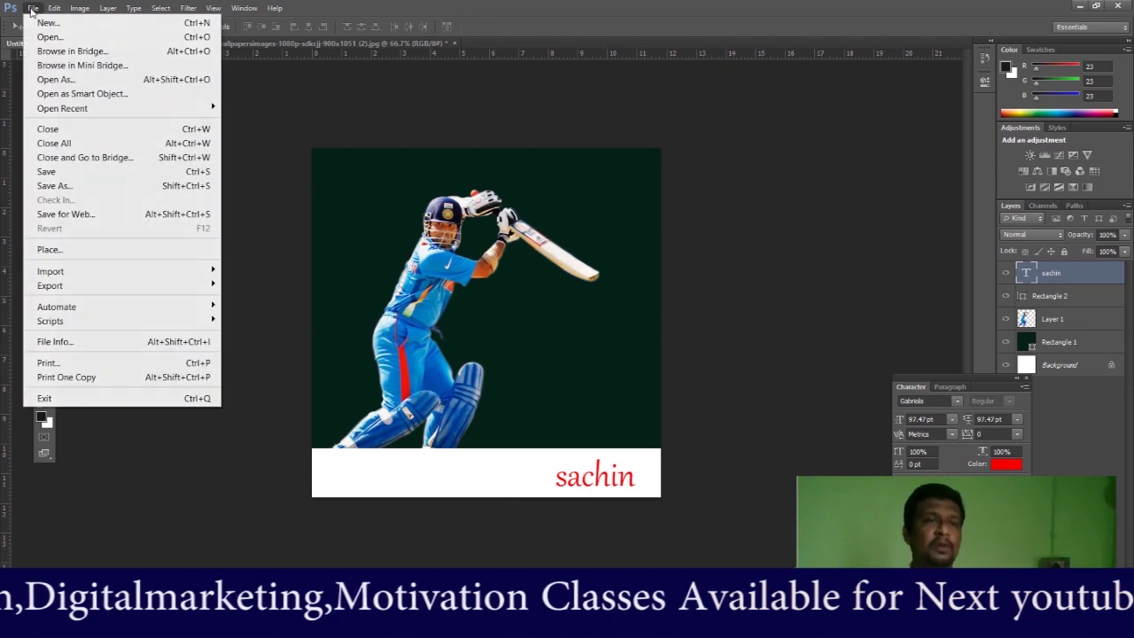
{"action": "left_click", "coordinate": [47, 251]}
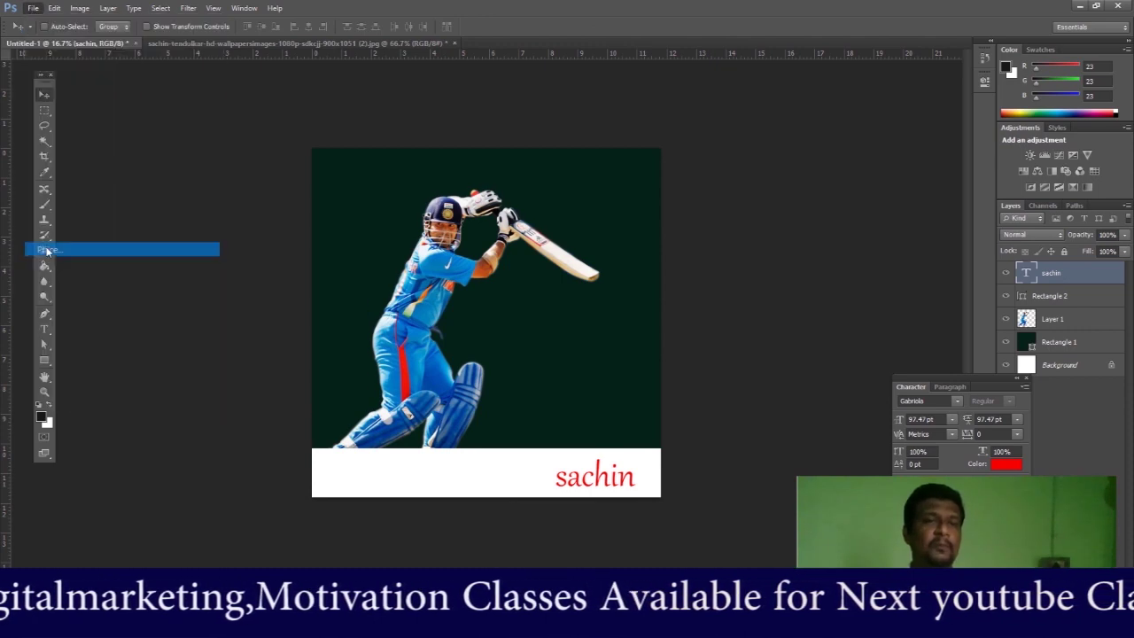
{"action": "left_click_drag", "start_coordinate": [380, 87], "coordinate": [782, 105]}
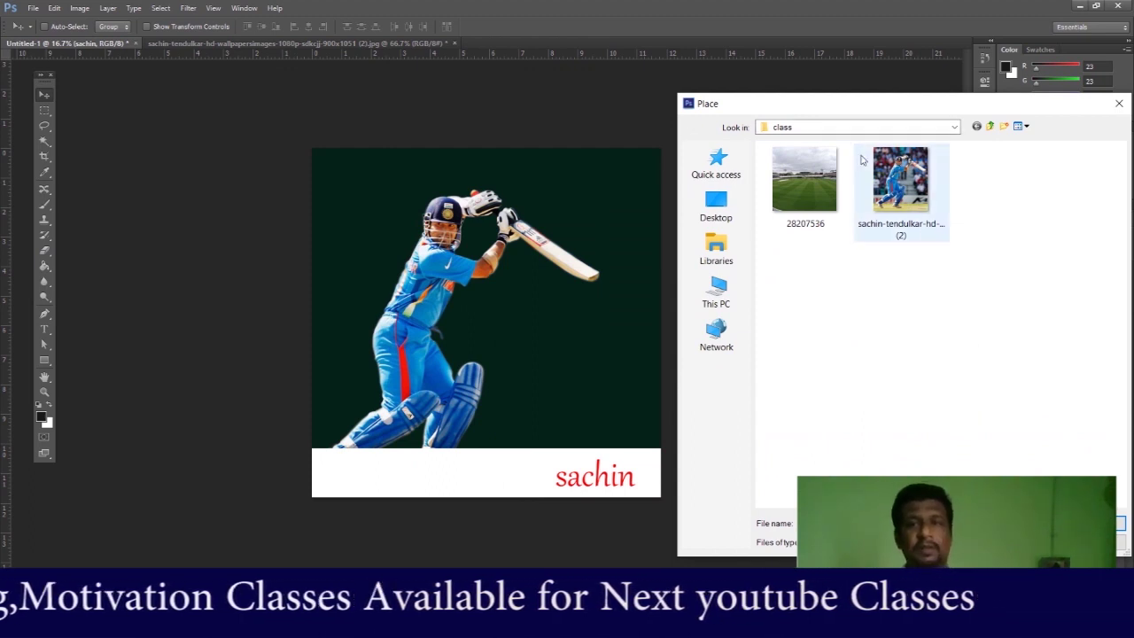
{"action": "left_click_drag", "start_coordinate": [809, 104], "coordinate": [762, 78]}
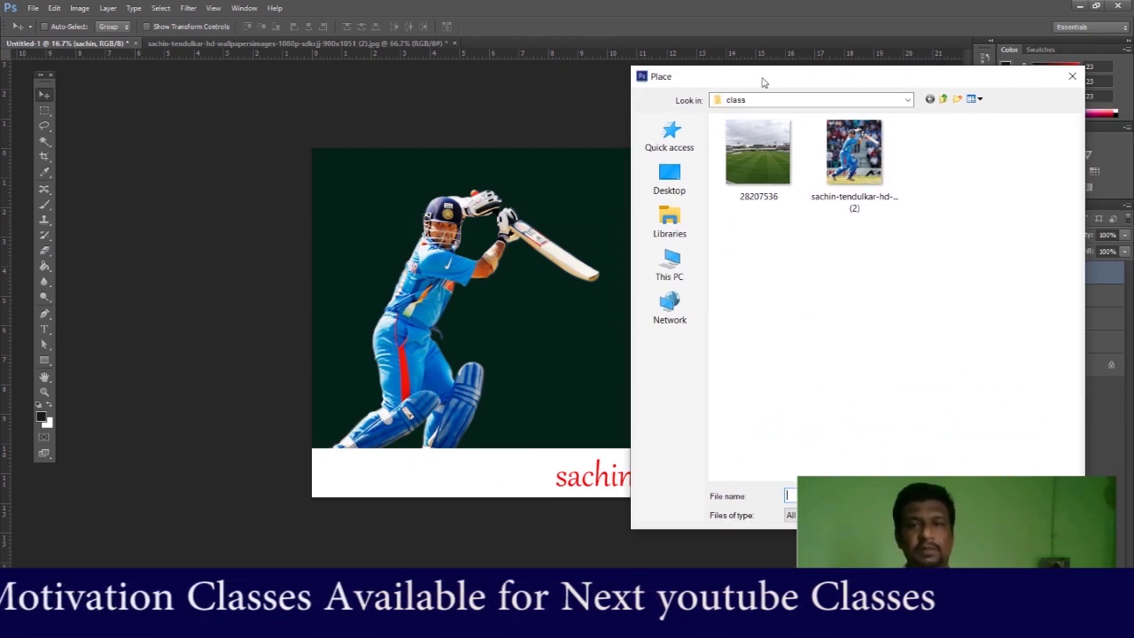
{"action": "left_click_drag", "start_coordinate": [744, 76], "coordinate": [755, 58]}
{"action": "double_click", "coordinate": [768, 143]}
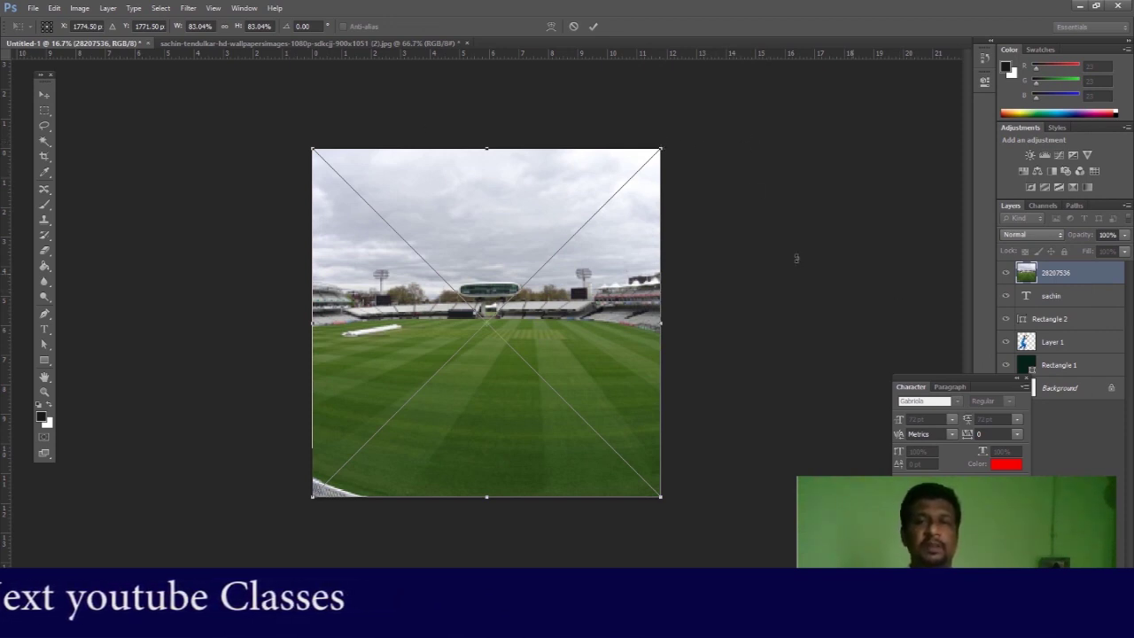
{"action": "key", "text": "Return"}
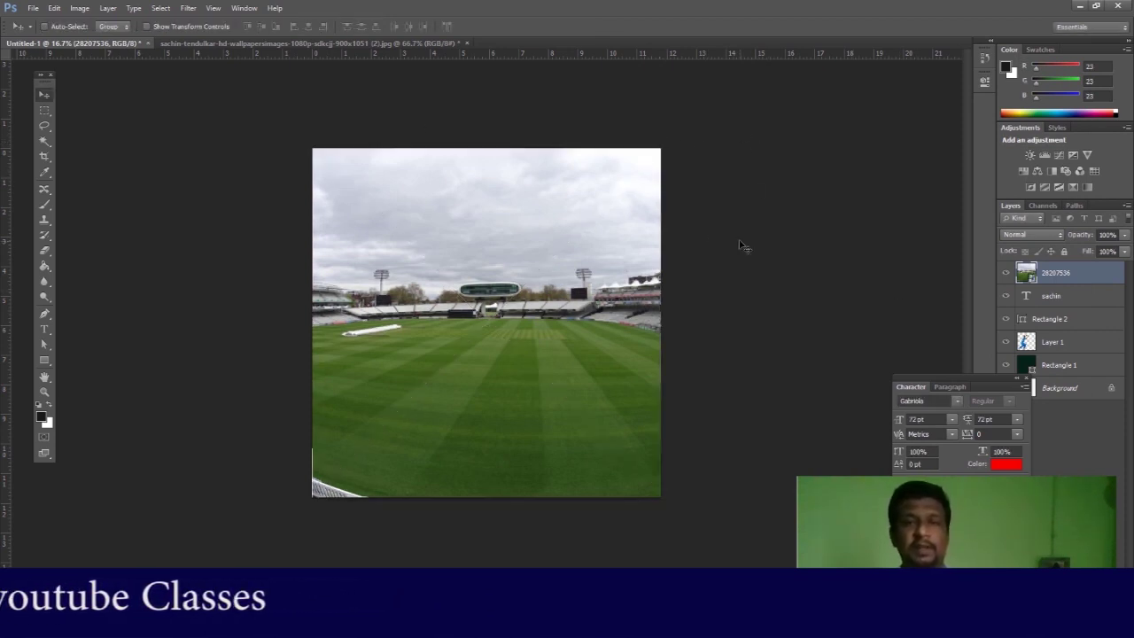
- Rasterize the placed stadium image layer 28207536
{"action": "right_click", "coordinate": [1032, 281]}
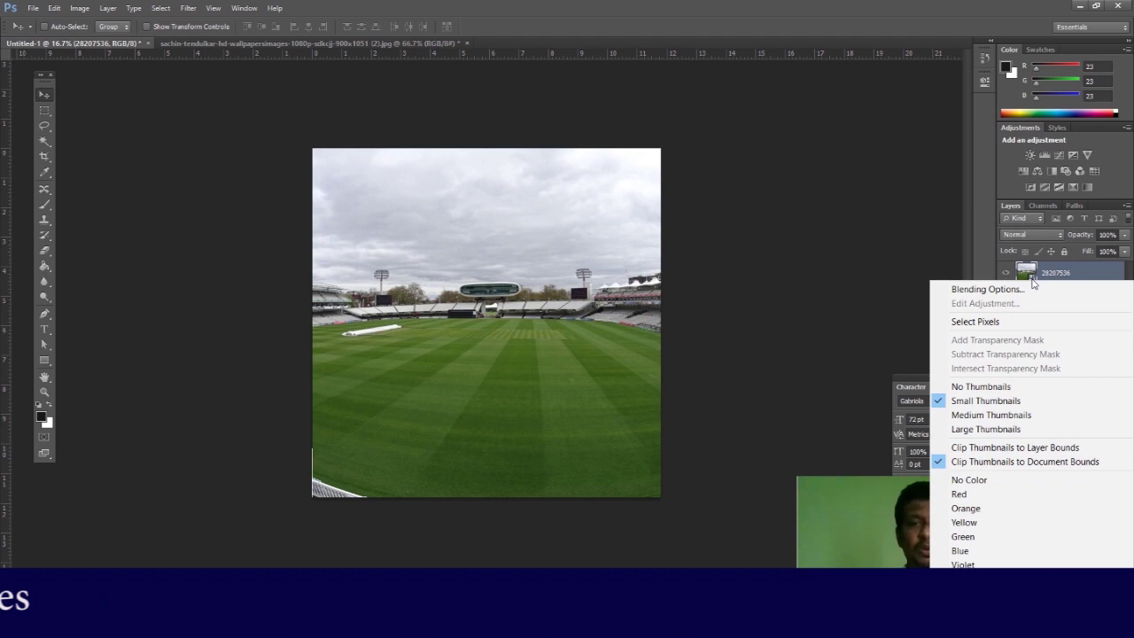
{"action": "left_click", "coordinate": [1046, 272]}
{"action": "right_click", "coordinate": [1055, 277]}
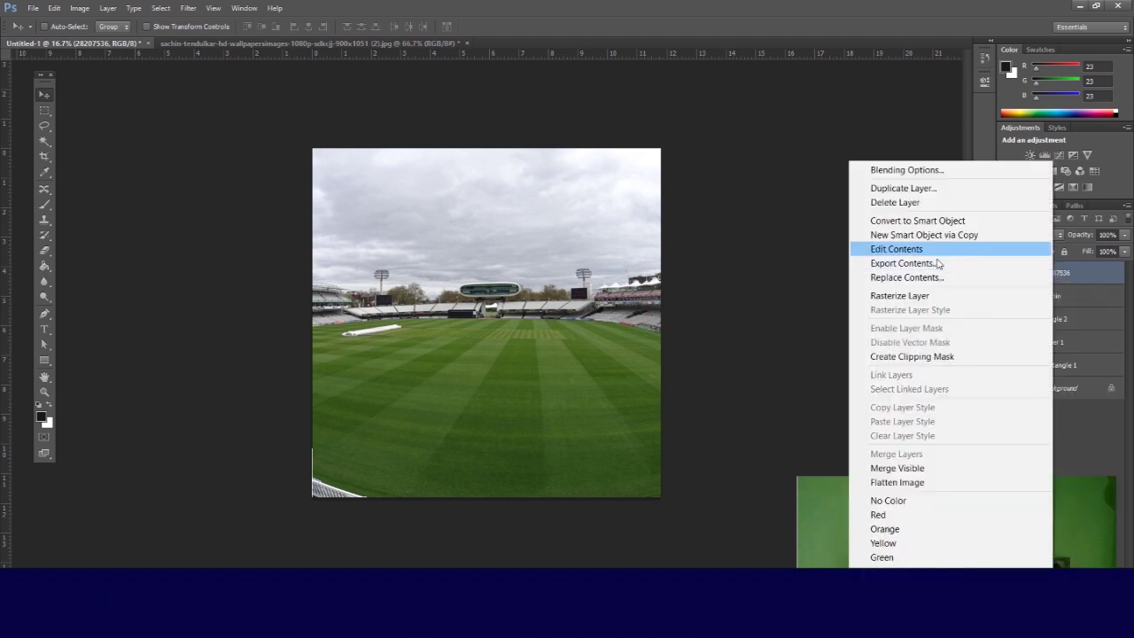
{"action": "left_click", "coordinate": [911, 296]}
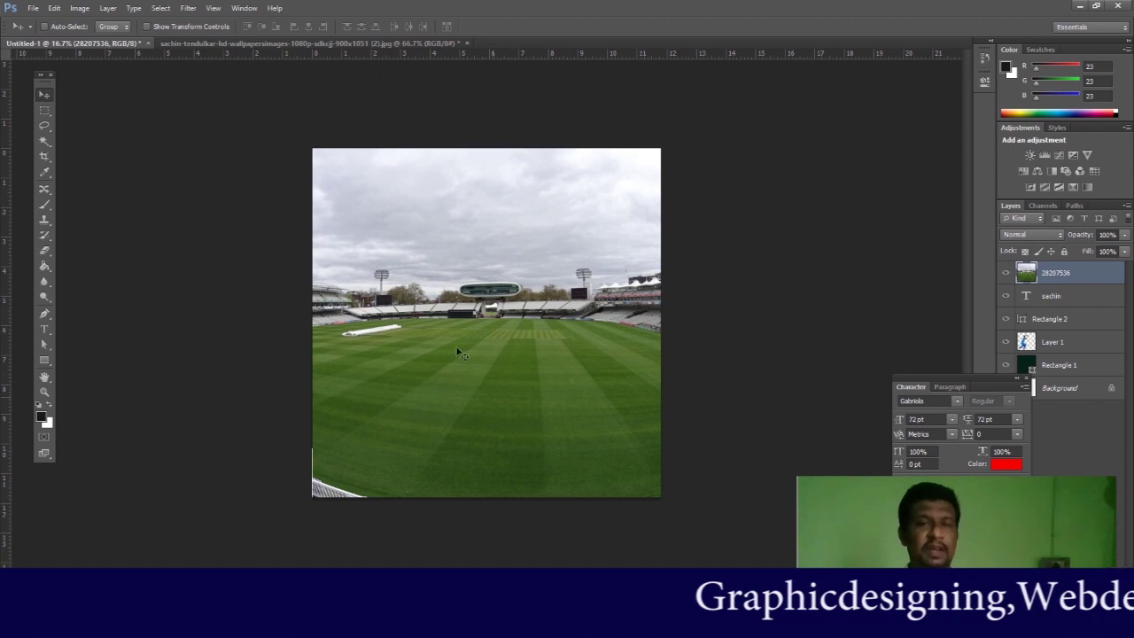
- Shift the stadium image slightly left to cover the thin white gap at the canvas's left edge
{"action": "right_click", "coordinate": [446, 198]}
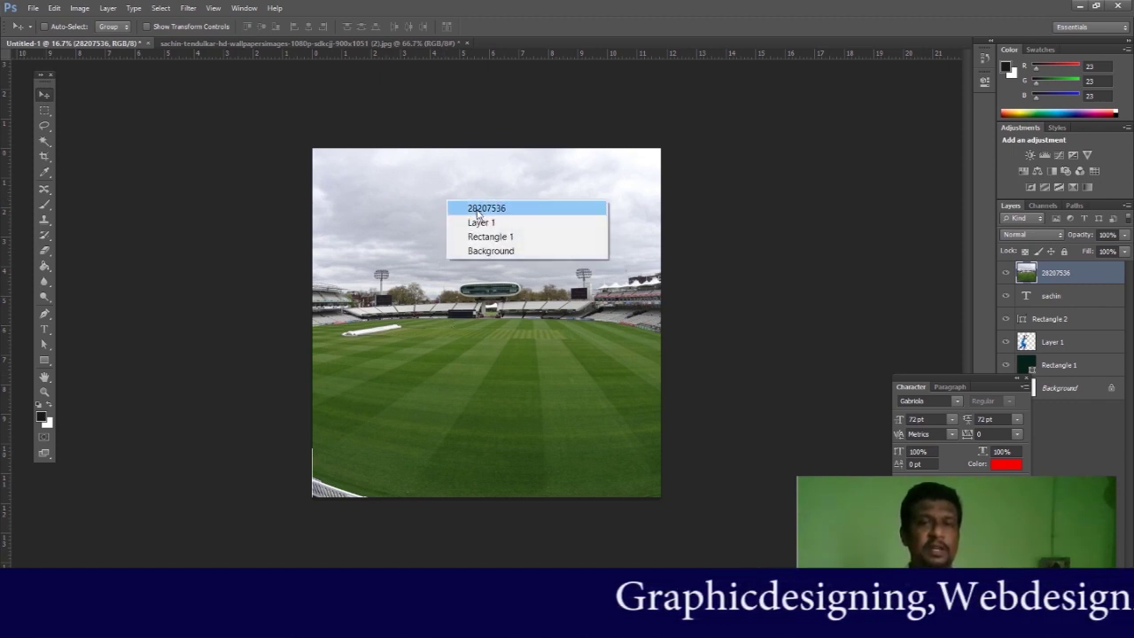
{"action": "left_click", "coordinate": [479, 206]}
{"action": "mouse_move", "coordinate": [502, 196]}
{"action": "left_mouse_down"}
{"action": "mouse_move", "coordinate": [499, 215]}
{"action": "mouse_move", "coordinate": [509, 210]}
{"action": "mouse_move", "coordinate": [478, 221]}
{"action": "mouse_move", "coordinate": [493, 203]}
{"action": "left_mouse_up"}
{"action": "right_click", "coordinate": [494, 202]}
{"action": "left_click", "coordinate": [539, 207]}
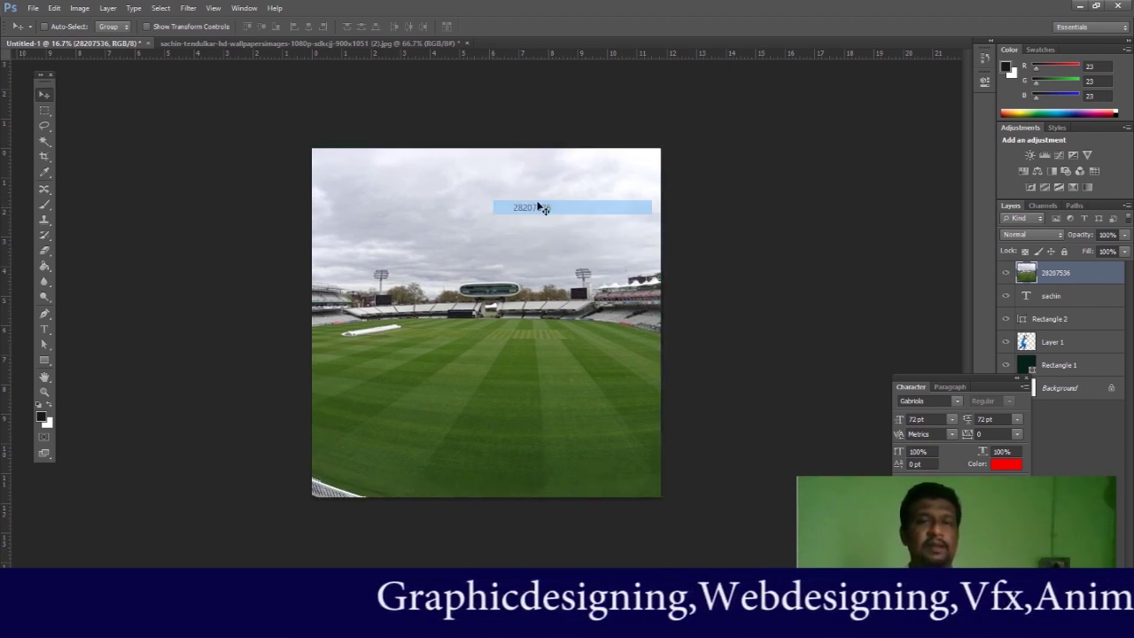
- Move the stadium layer below the dark green Rectangle 1, directly above Background, and delete Rectangle 1
{"action": "left_click_drag", "start_coordinate": [985, 381], "coordinate": [875, 360]}
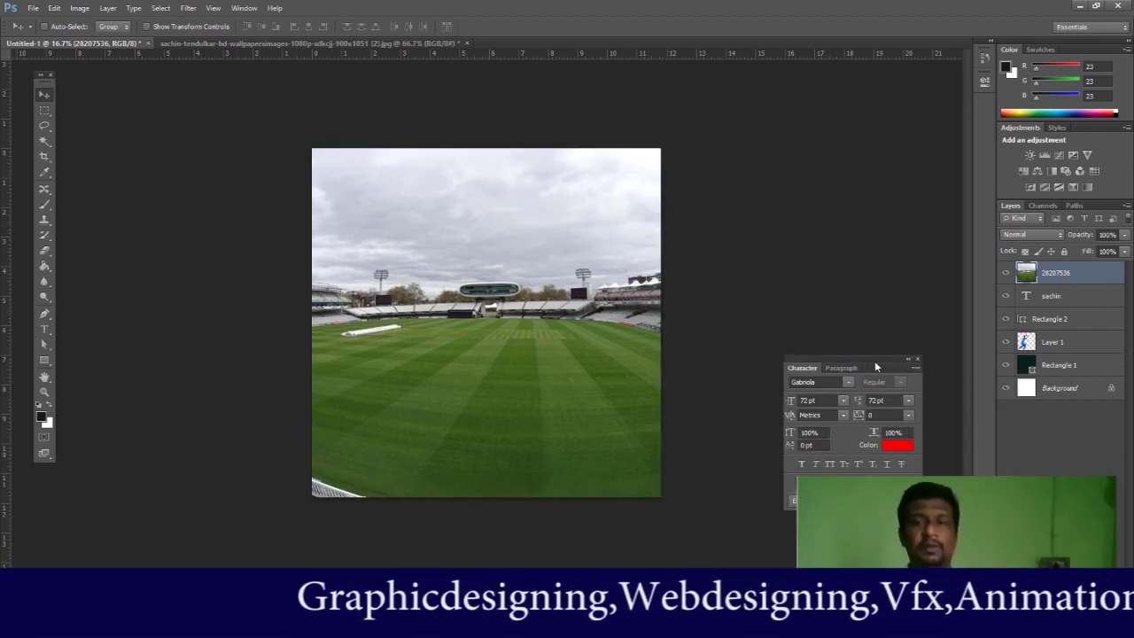
{"action": "left_click_drag", "start_coordinate": [1053, 276], "coordinate": [1058, 371]}
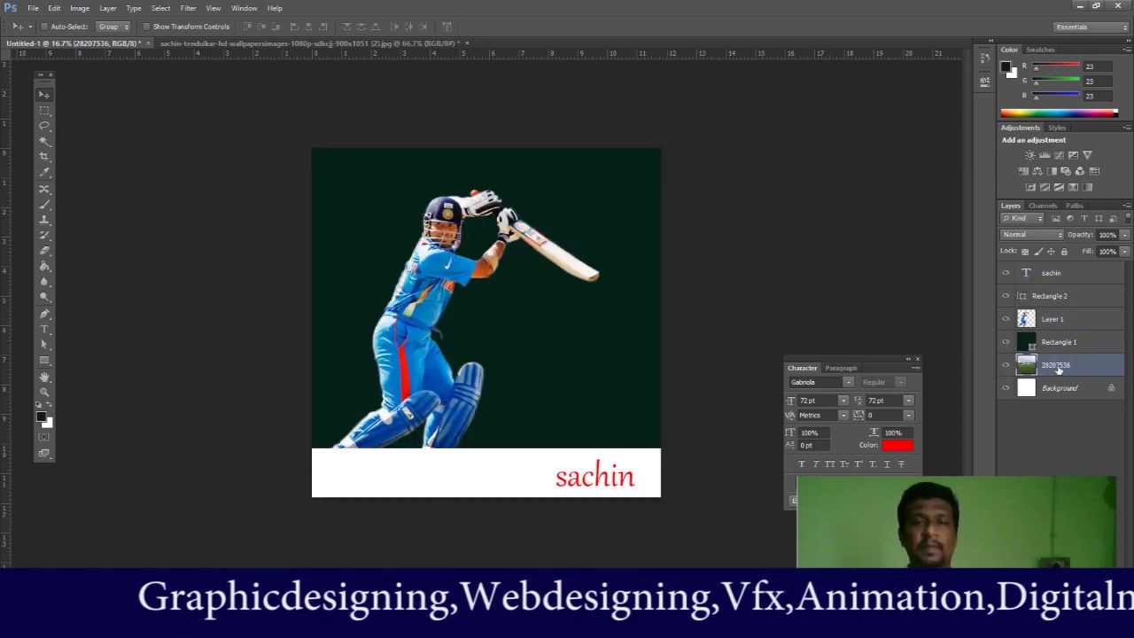
{"action": "right_click", "coordinate": [587, 198]}
{"action": "left_click", "coordinate": [616, 201]}
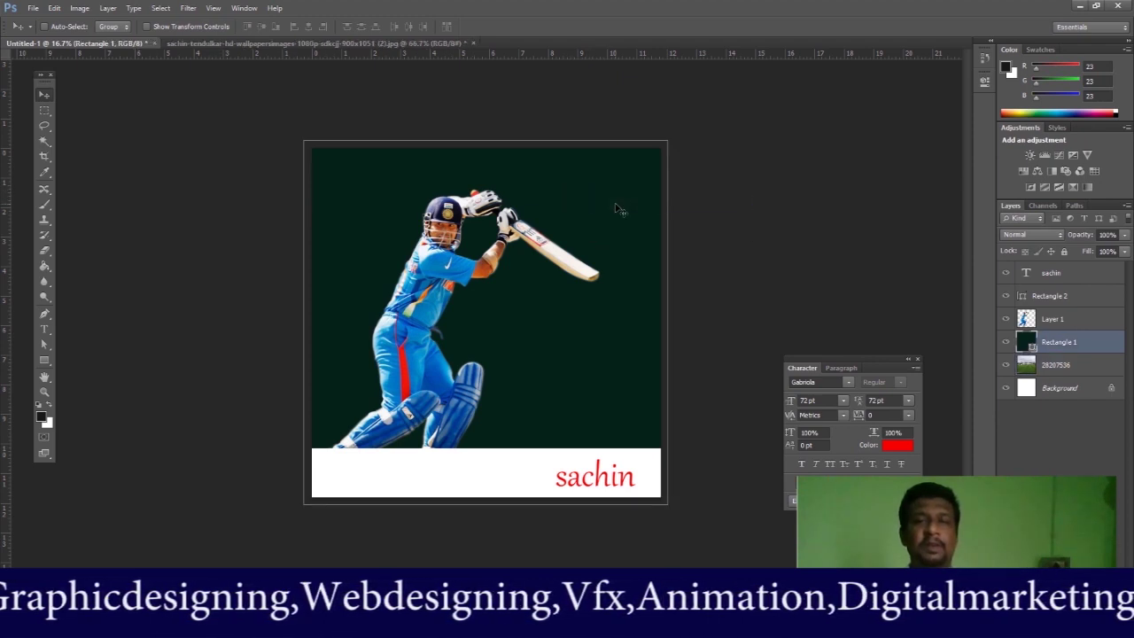
{"action": "key", "text": "Delete"}
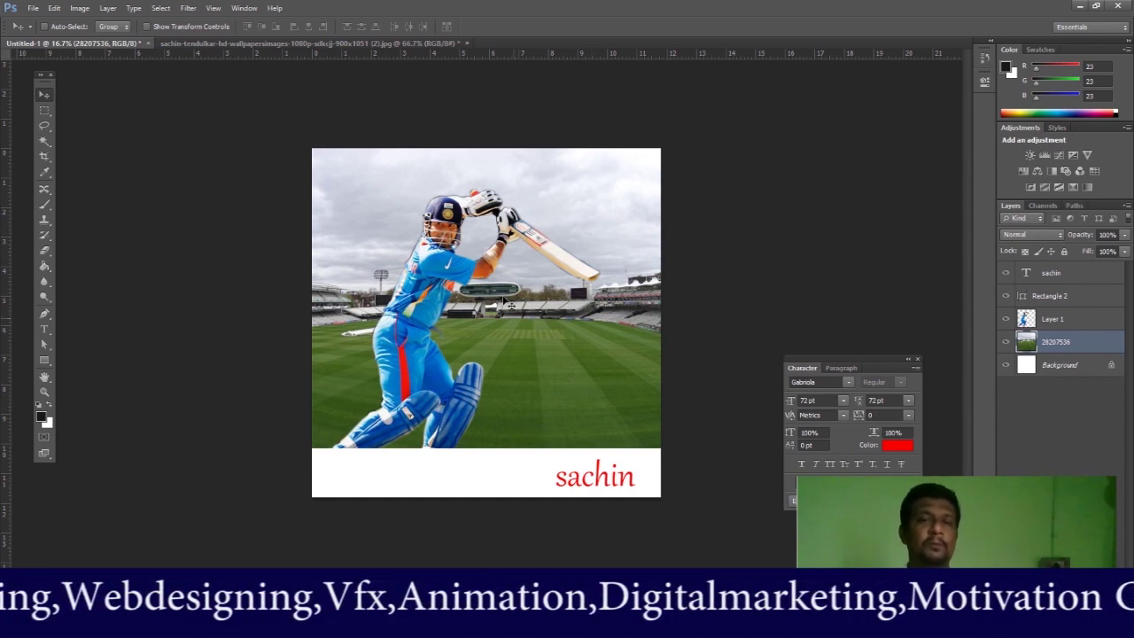
- Move the white strip, Rectangle 2, down to uncover the batsman's shoes
{"action": "right_click", "coordinate": [472, 473]}
{"action": "left_click", "coordinate": [487, 478]}
{"action": "left_click_drag", "start_coordinate": [471, 472], "coordinate": [467, 499]}
- Nudge the red "sachin" title slightly down so it sits on the lowered white strip
{"action": "right_click", "coordinate": [570, 488]}
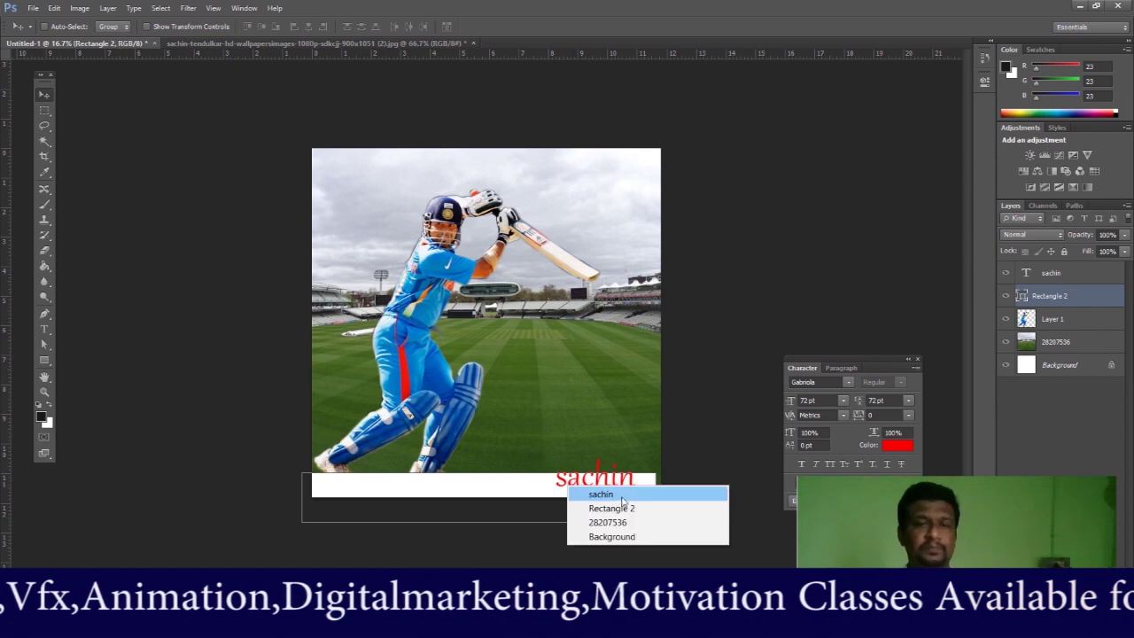
{"action": "left_click", "coordinate": [592, 492]}
{"action": "left_click_drag", "start_coordinate": [596, 488], "coordinate": [597, 491]}
- Stretch the white strip, Rectangle 2, upward from its top edge to about 118% of its height
{"action": "right_click", "coordinate": [512, 486]}
{"action": "left_click", "coordinate": [525, 488]}
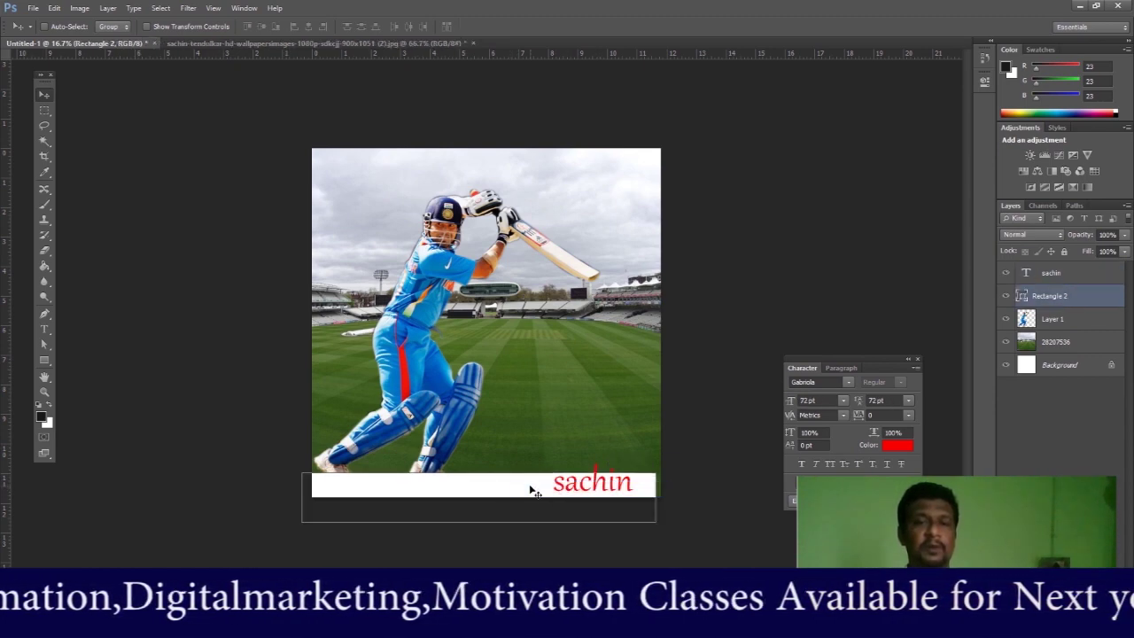
{"action": "key", "text": "ctrl+t"}
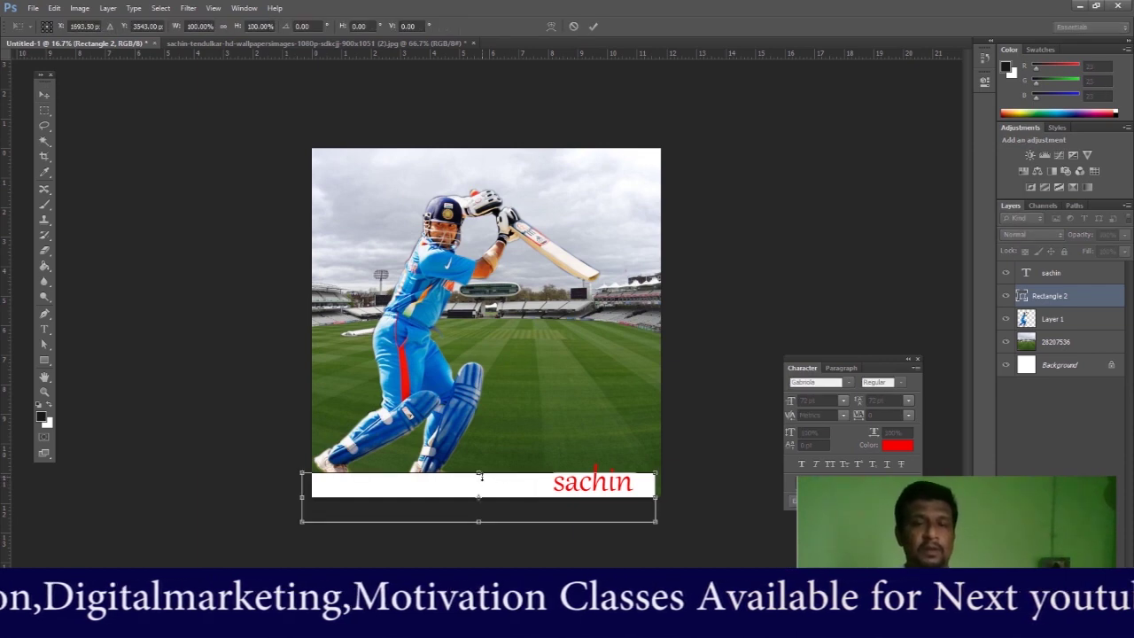
{"action": "left_click_drag", "start_coordinate": [479, 476], "coordinate": [479, 464]}
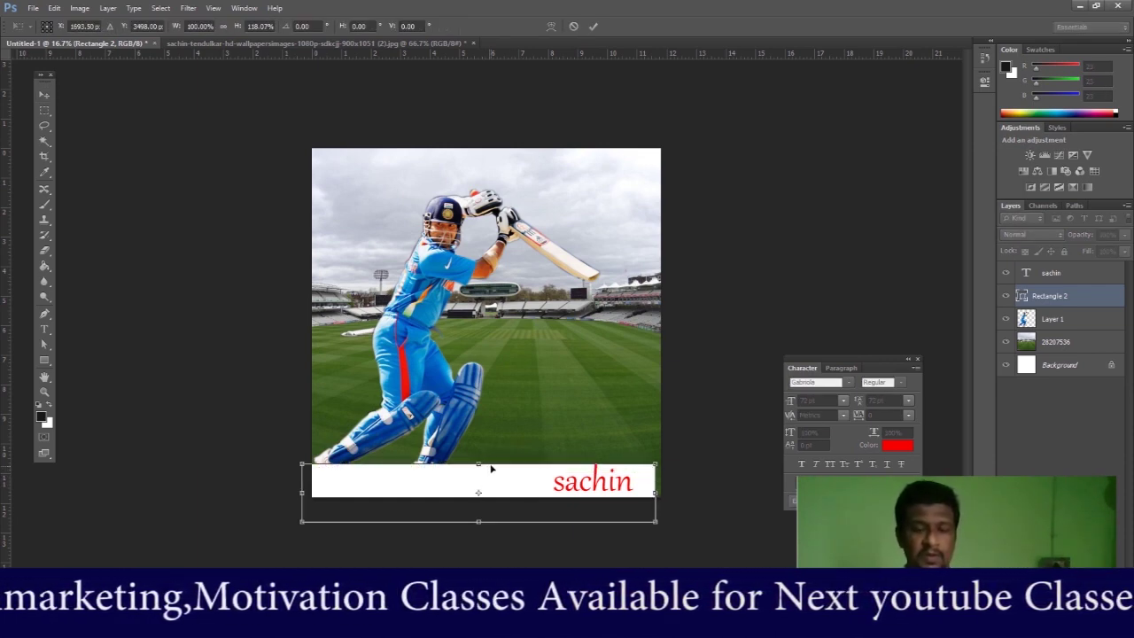
{"action": "key", "text": "Return"}
- Shift the white strip, Rectangle 2, slightly right to cover the gap at the canvas's right edge
{"action": "right_click", "coordinate": [591, 483]}
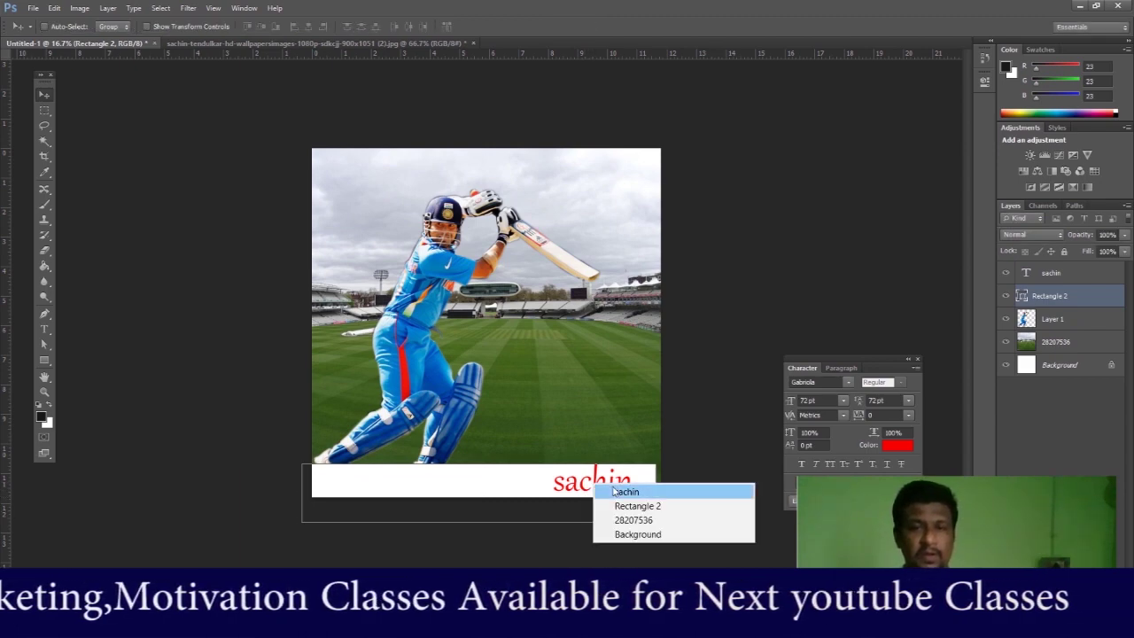
{"action": "left_click", "coordinate": [625, 492]}
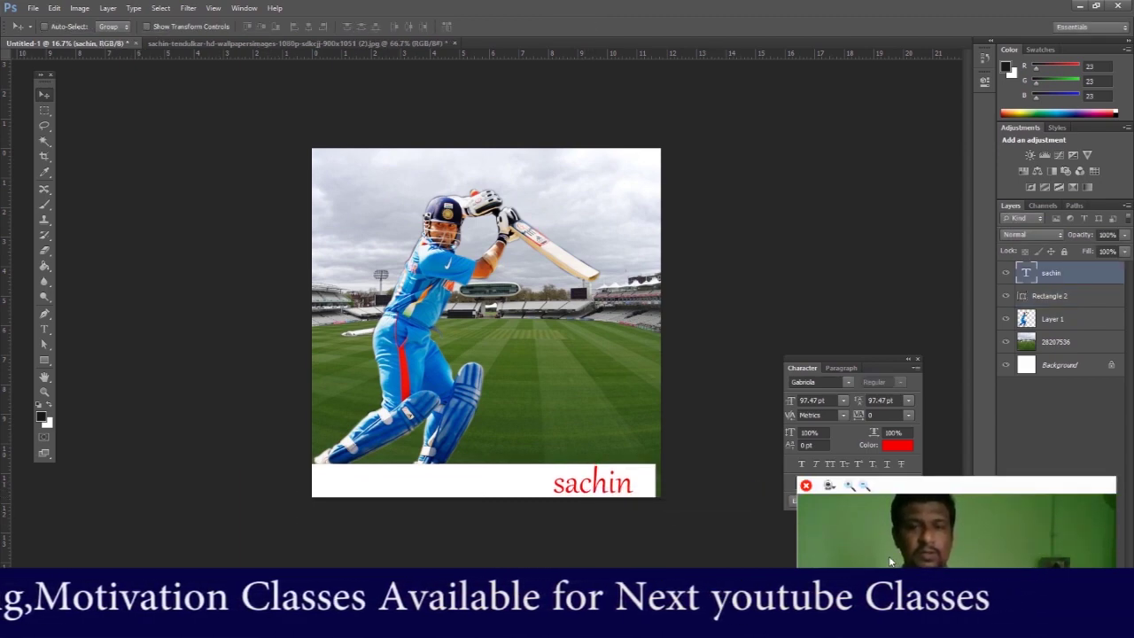
{"action": "right_click", "coordinate": [446, 483]}
{"action": "left_click", "coordinate": [458, 488]}
{"action": "left_click_drag", "start_coordinate": [458, 488], "coordinate": [464, 488]}
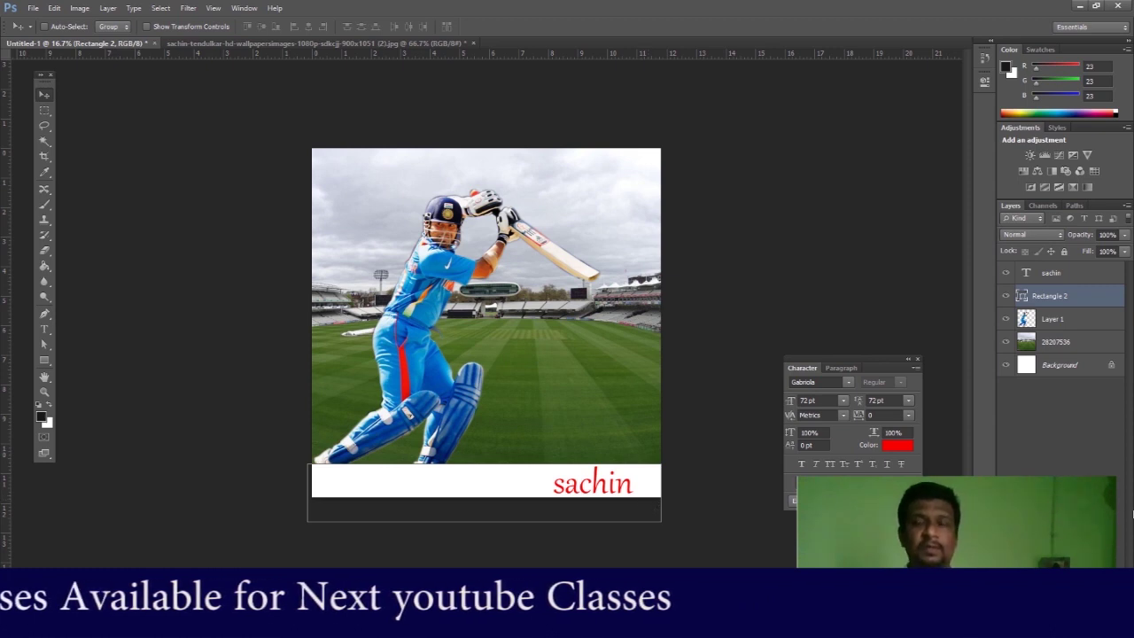
- Lower the opacity of the white strip, Rectangle 2, to 34%
{"action": "right_click", "coordinate": [471, 477]}
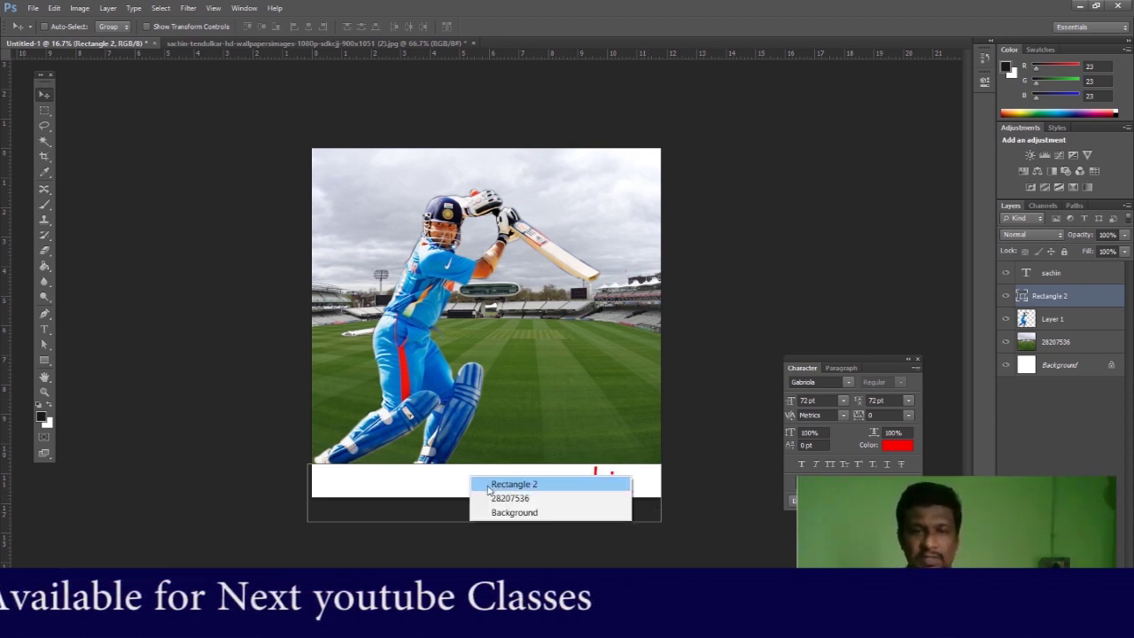
{"action": "left_click", "coordinate": [488, 487]}
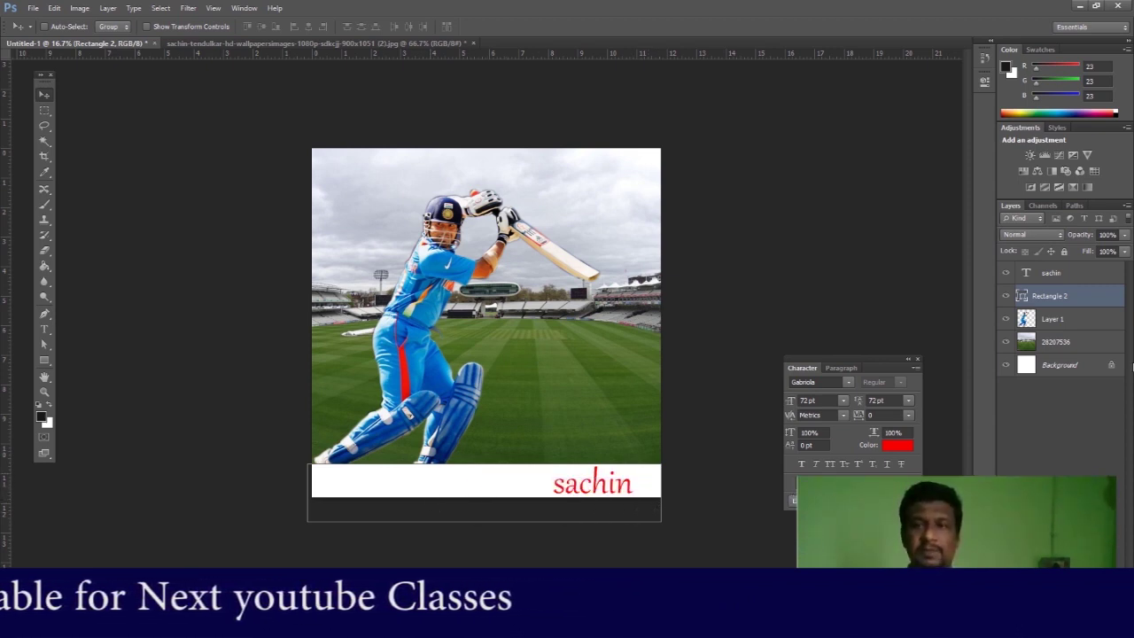
{"action": "left_click", "coordinate": [1125, 252]}
{"action": "left_click_drag", "start_coordinate": [1127, 253], "coordinate": [1086, 266]}
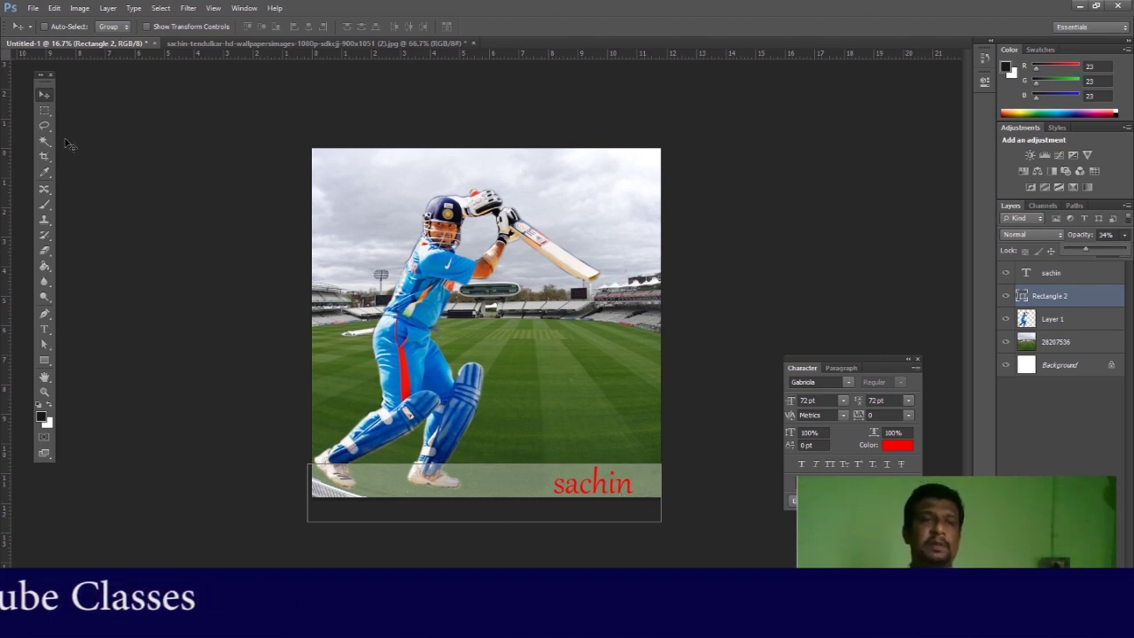
{"action": "left_click", "coordinate": [178, 261]}
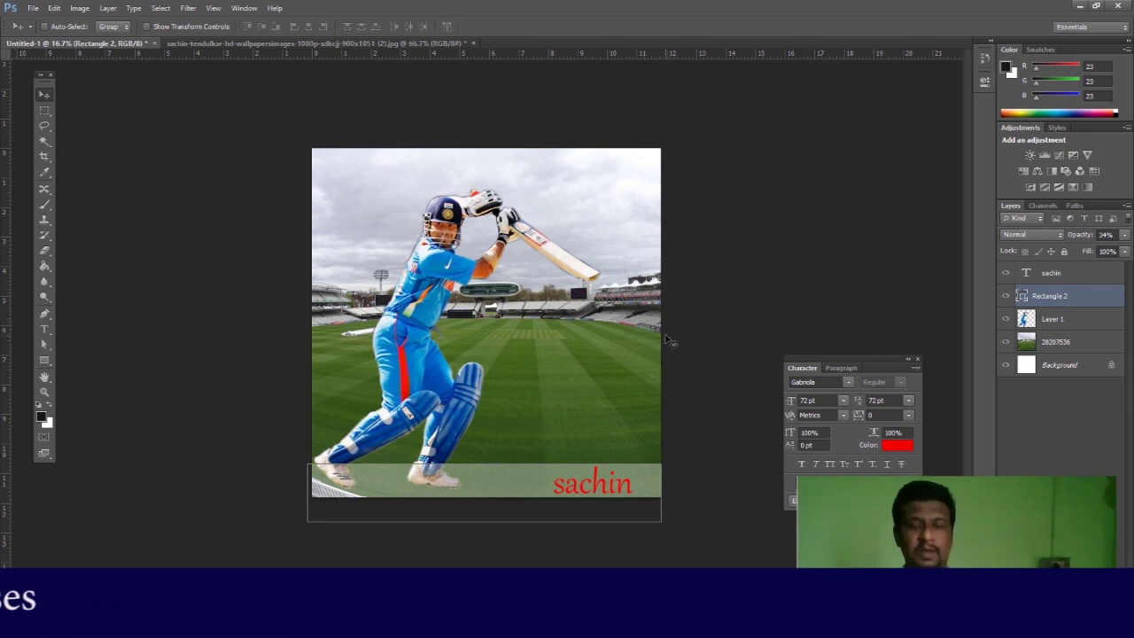
{"action": "key", "text": "ctrl+plus"}
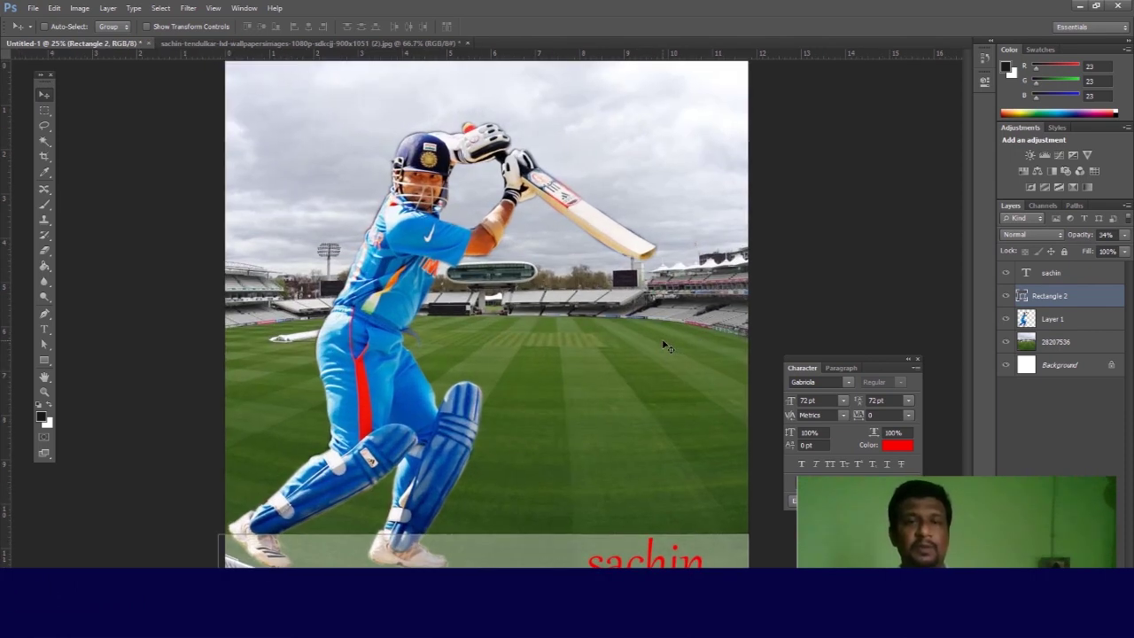